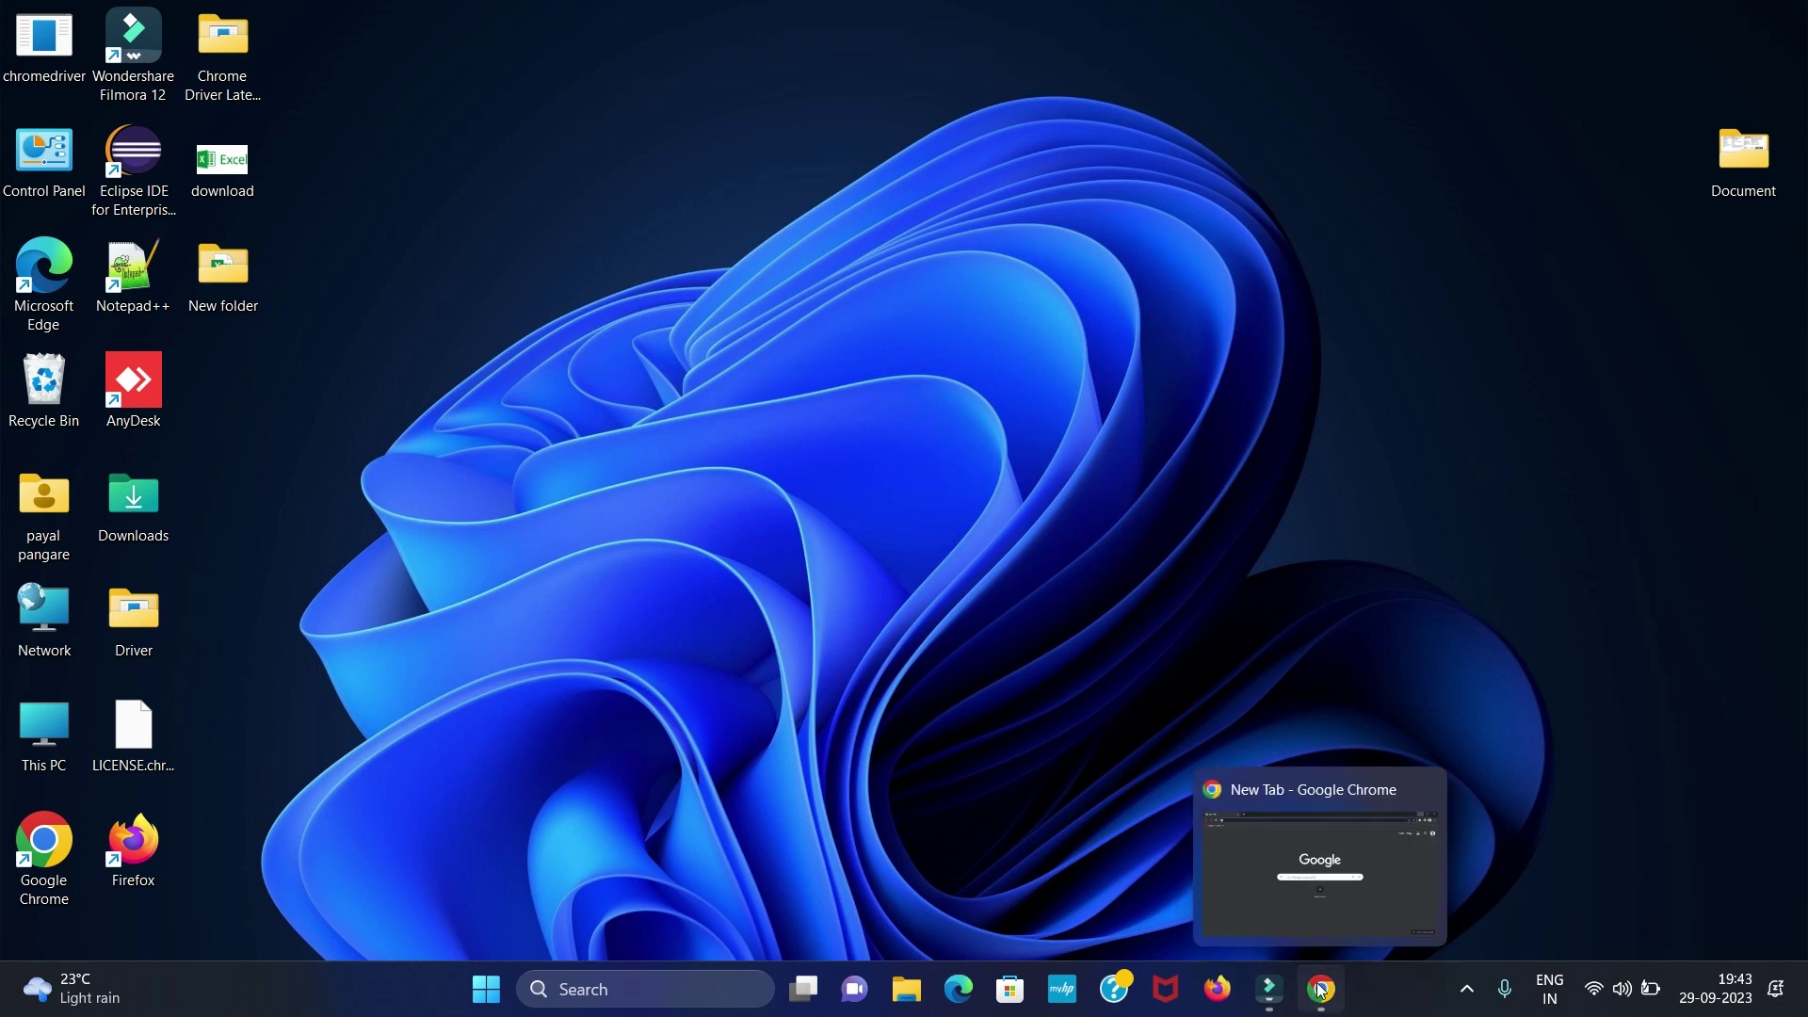
Step: Search Google for 'oracle java' in Chrome and highlight the Java Downloads result
{"action": "left_click", "coordinate": [1276, 871]}
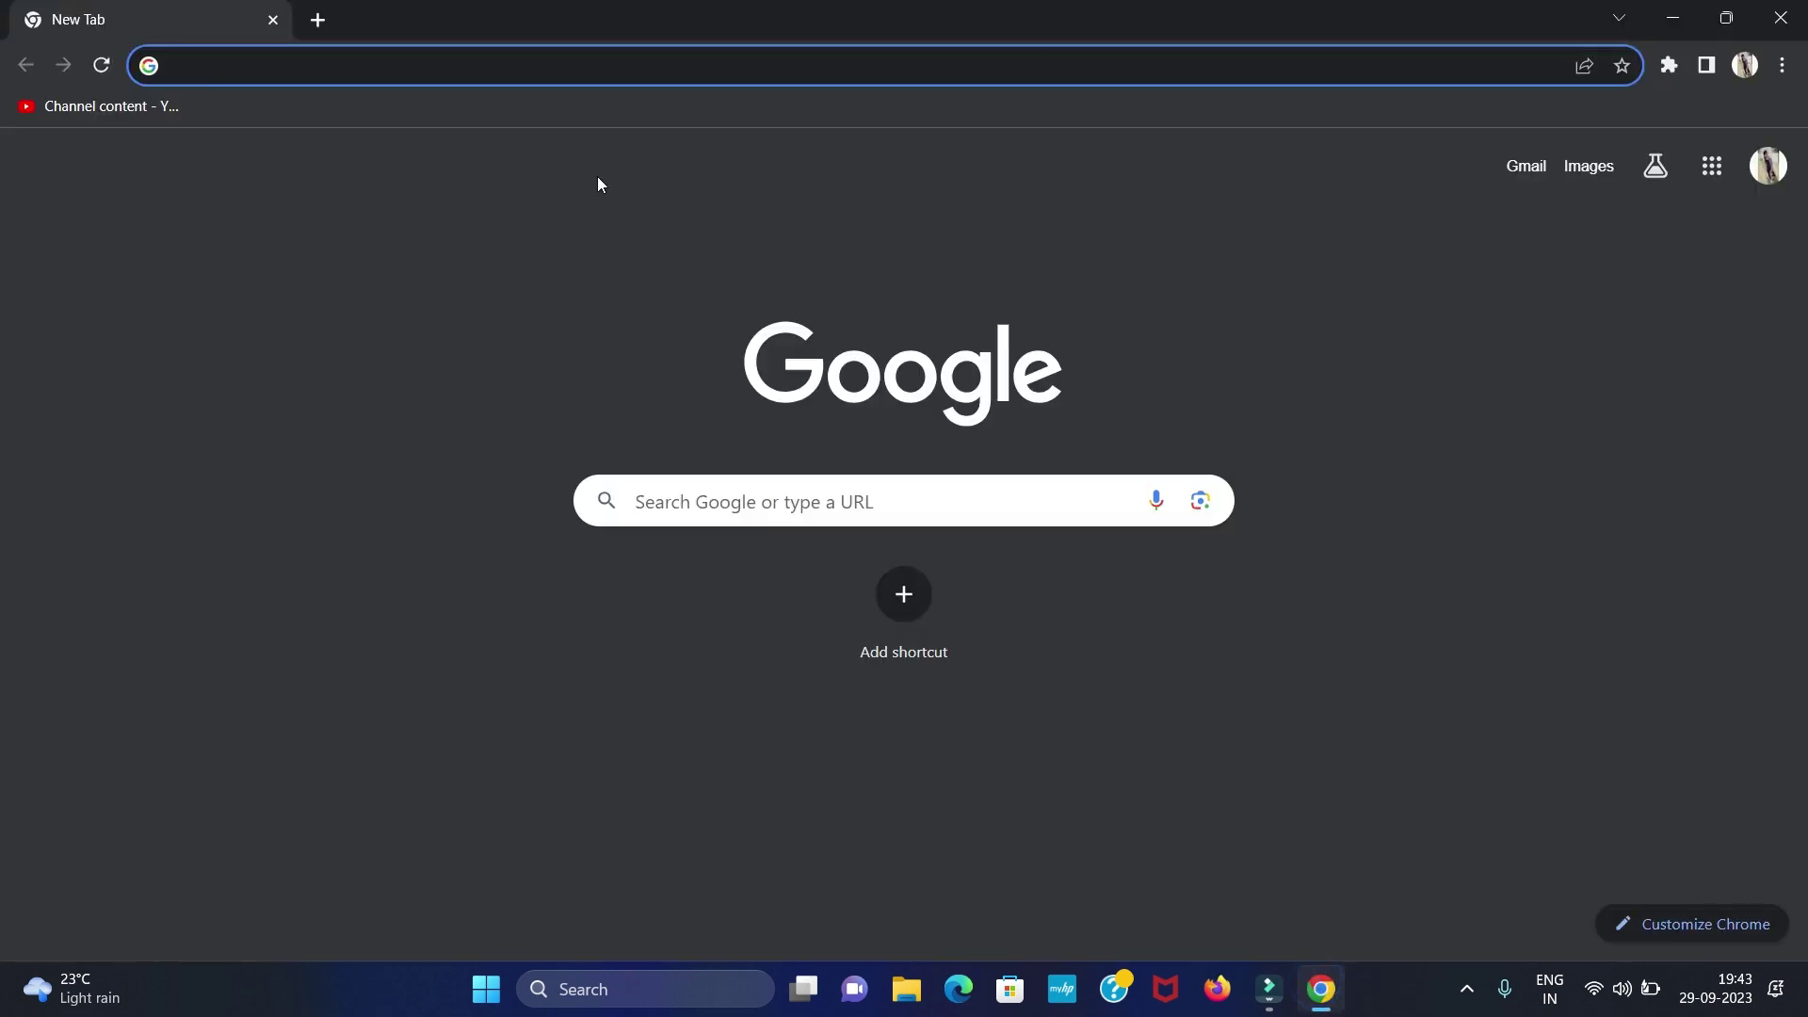
{"action": "type", "text": "ora"}
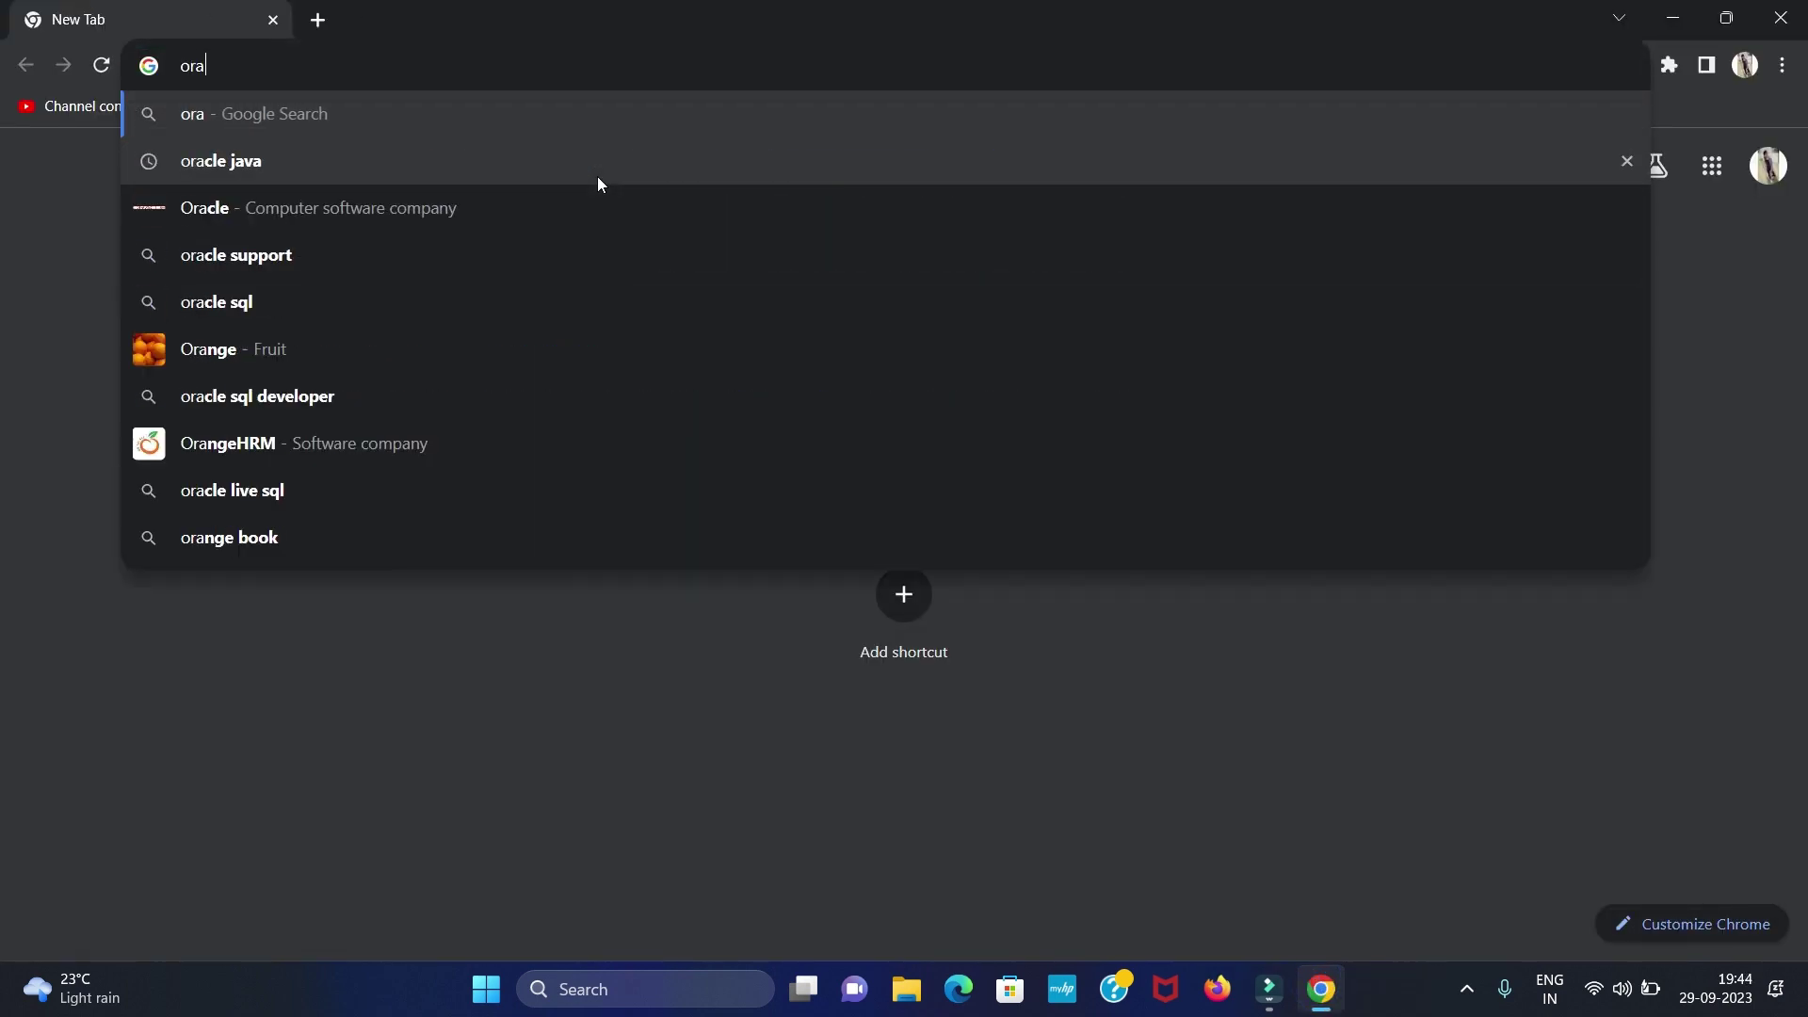
{"action": "key", "text": "Down"}
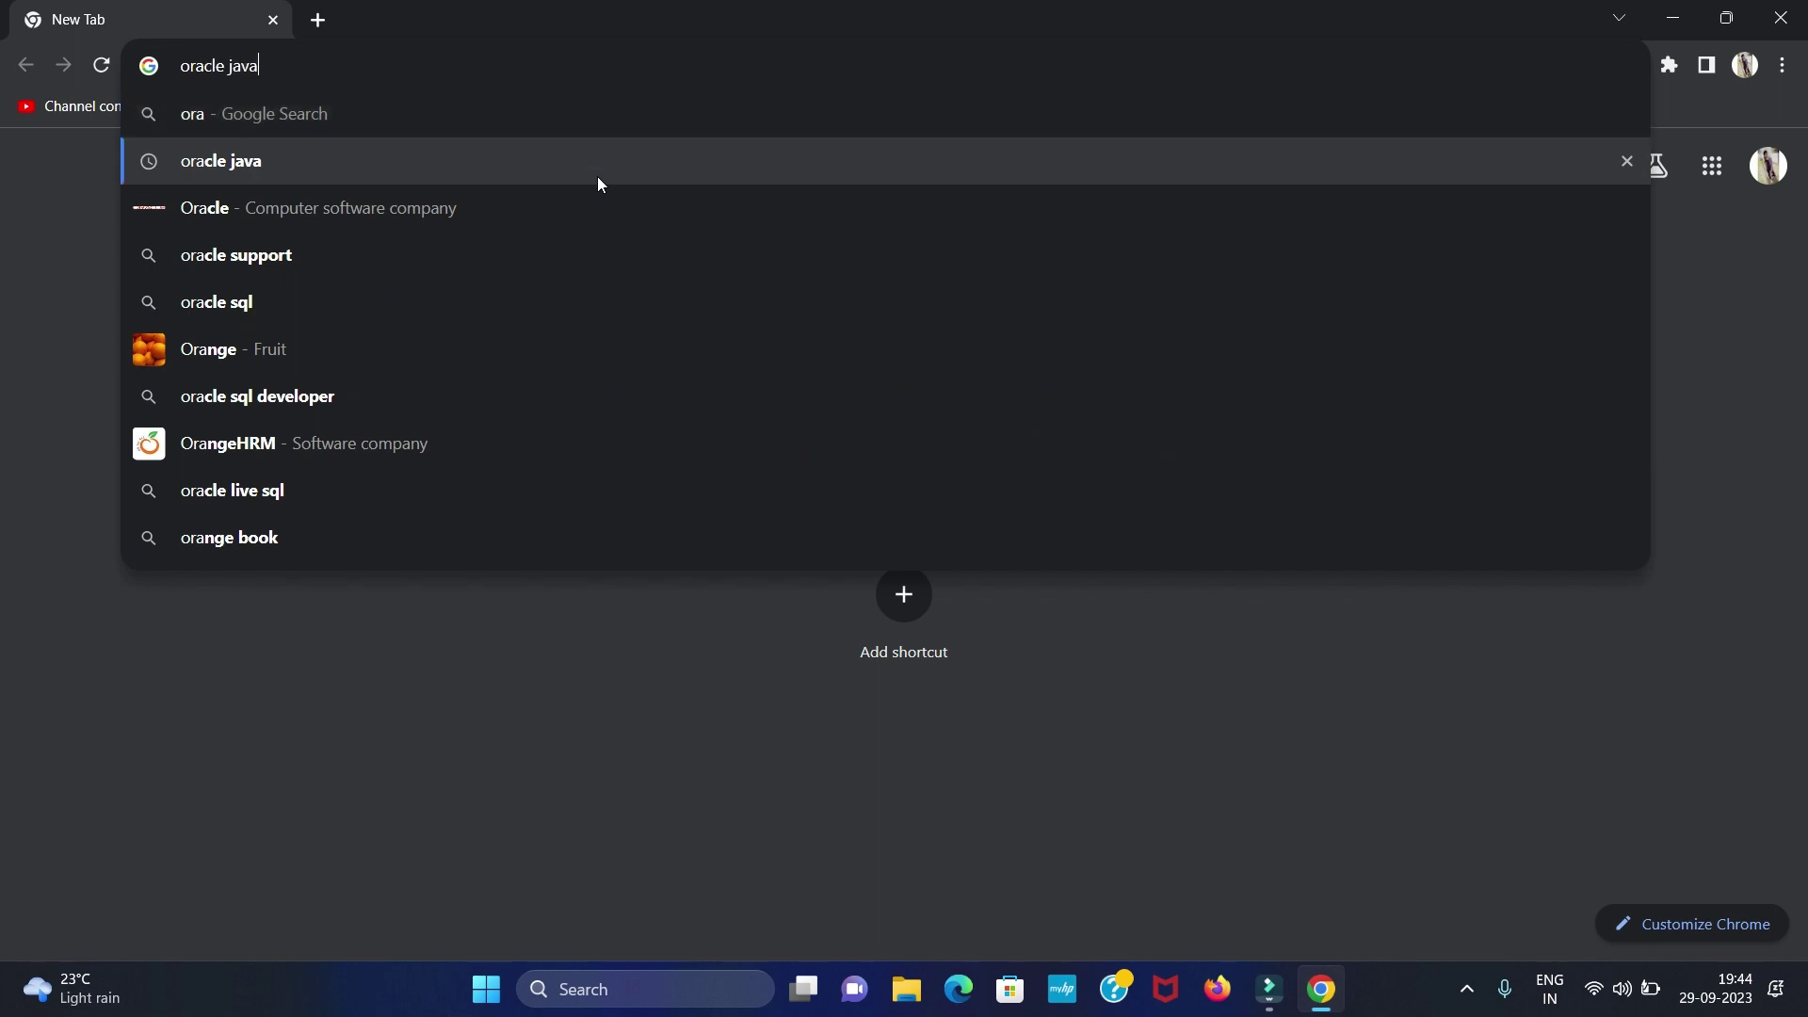
{"action": "key", "text": "shift+Left"}
{"action": "key", "text": "shift+Left"}
{"action": "key", "text": "shift+Left"}
{"action": "key", "text": "shift+Left"}
{"action": "key", "text": "shift+Left"}
{"action": "key", "text": "shift+Left"}
{"action": "key", "text": "shift+Left"}
{"action": "key", "text": "shift+Left"}
{"action": "key", "text": "shift+Left"}
{"action": "key", "text": "shift+Left"}
{"action": "key", "text": "shift+Left"}
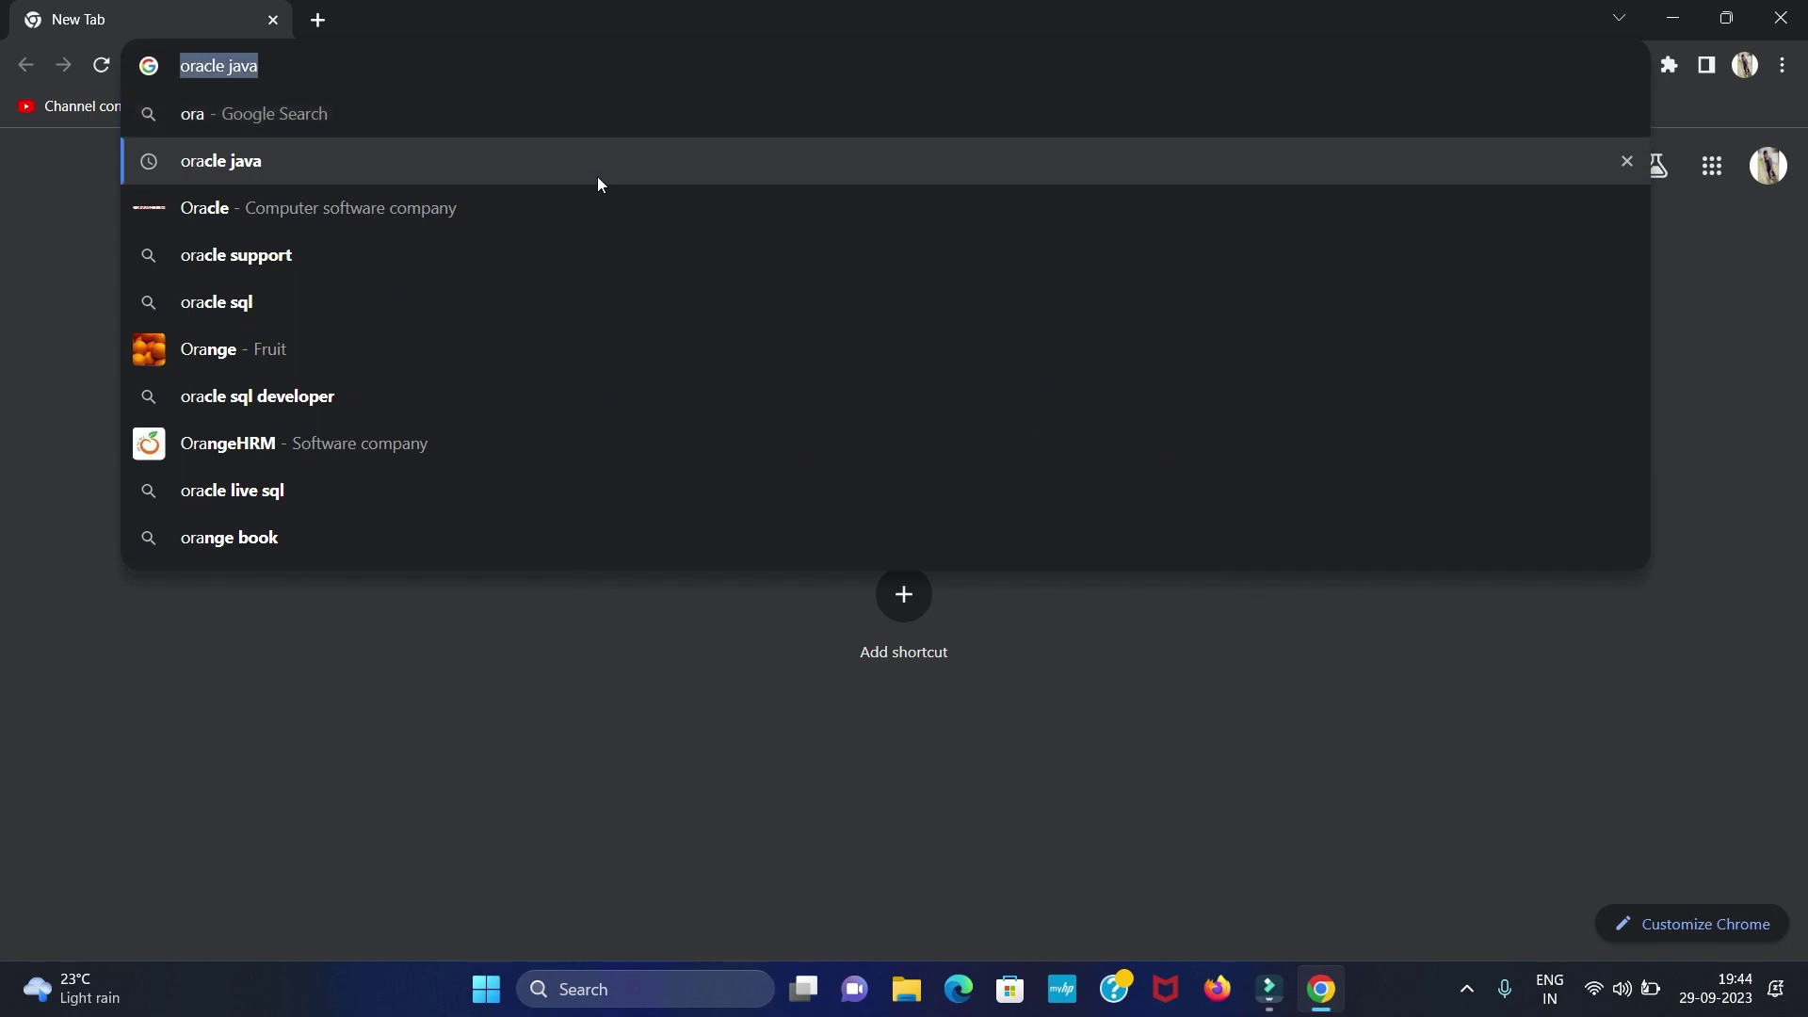
{"action": "key", "text": "Return"}
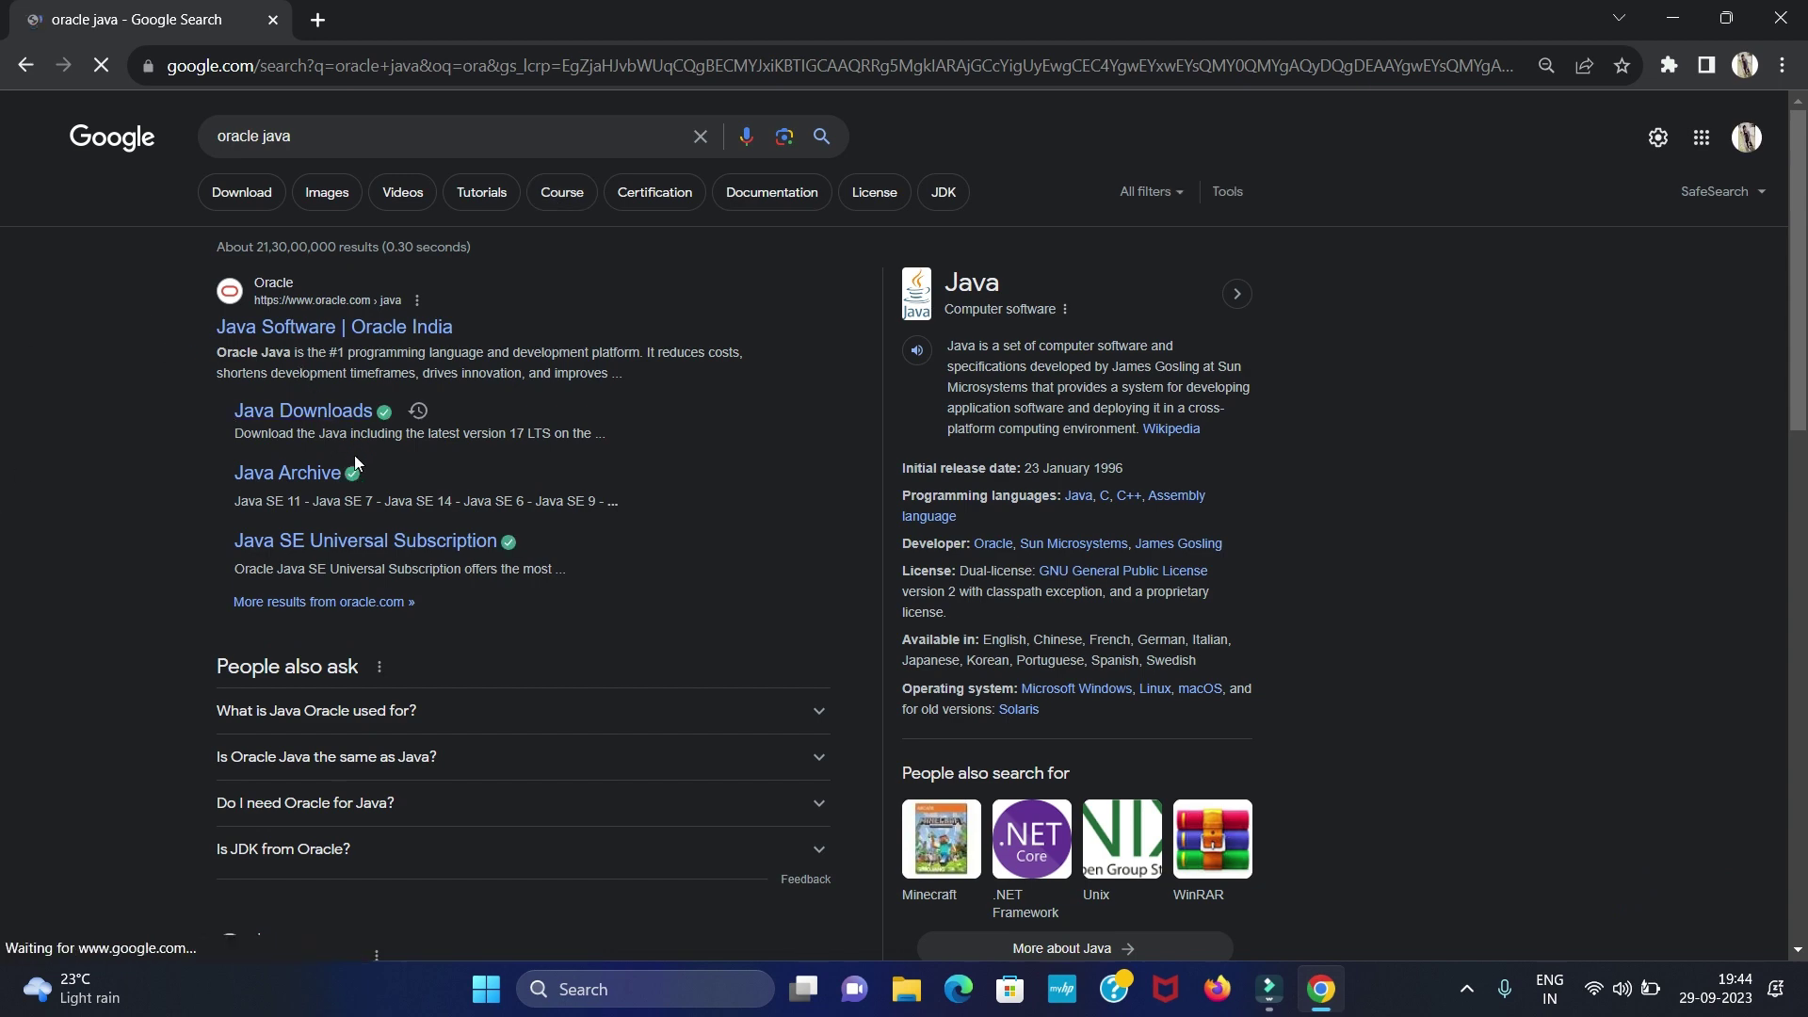
{"action": "scroll", "coordinate": [354, 455], "scroll_direction": "down", "scroll_amount": 5}
{"action": "scroll", "coordinate": [471, 557], "scroll_direction": "up", "scroll_amount": 5}
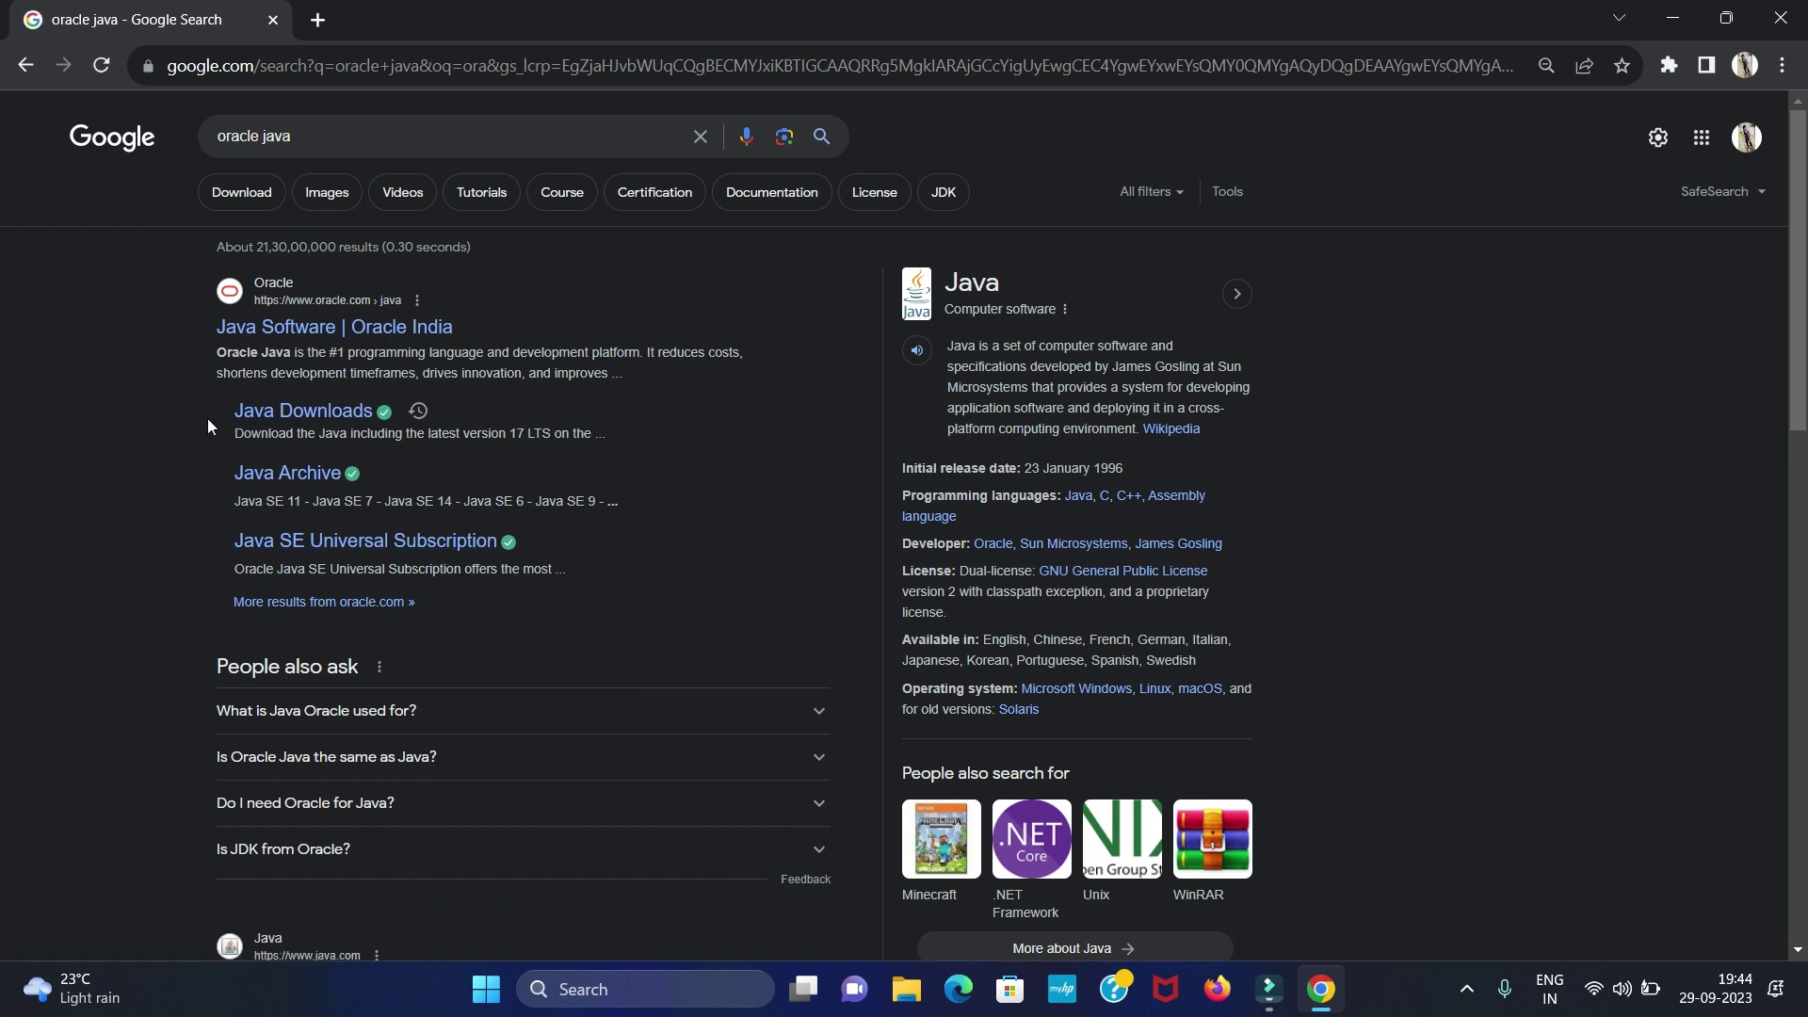
{"action": "left_click_drag", "start_coordinate": [274, 397], "coordinate": [402, 414]}
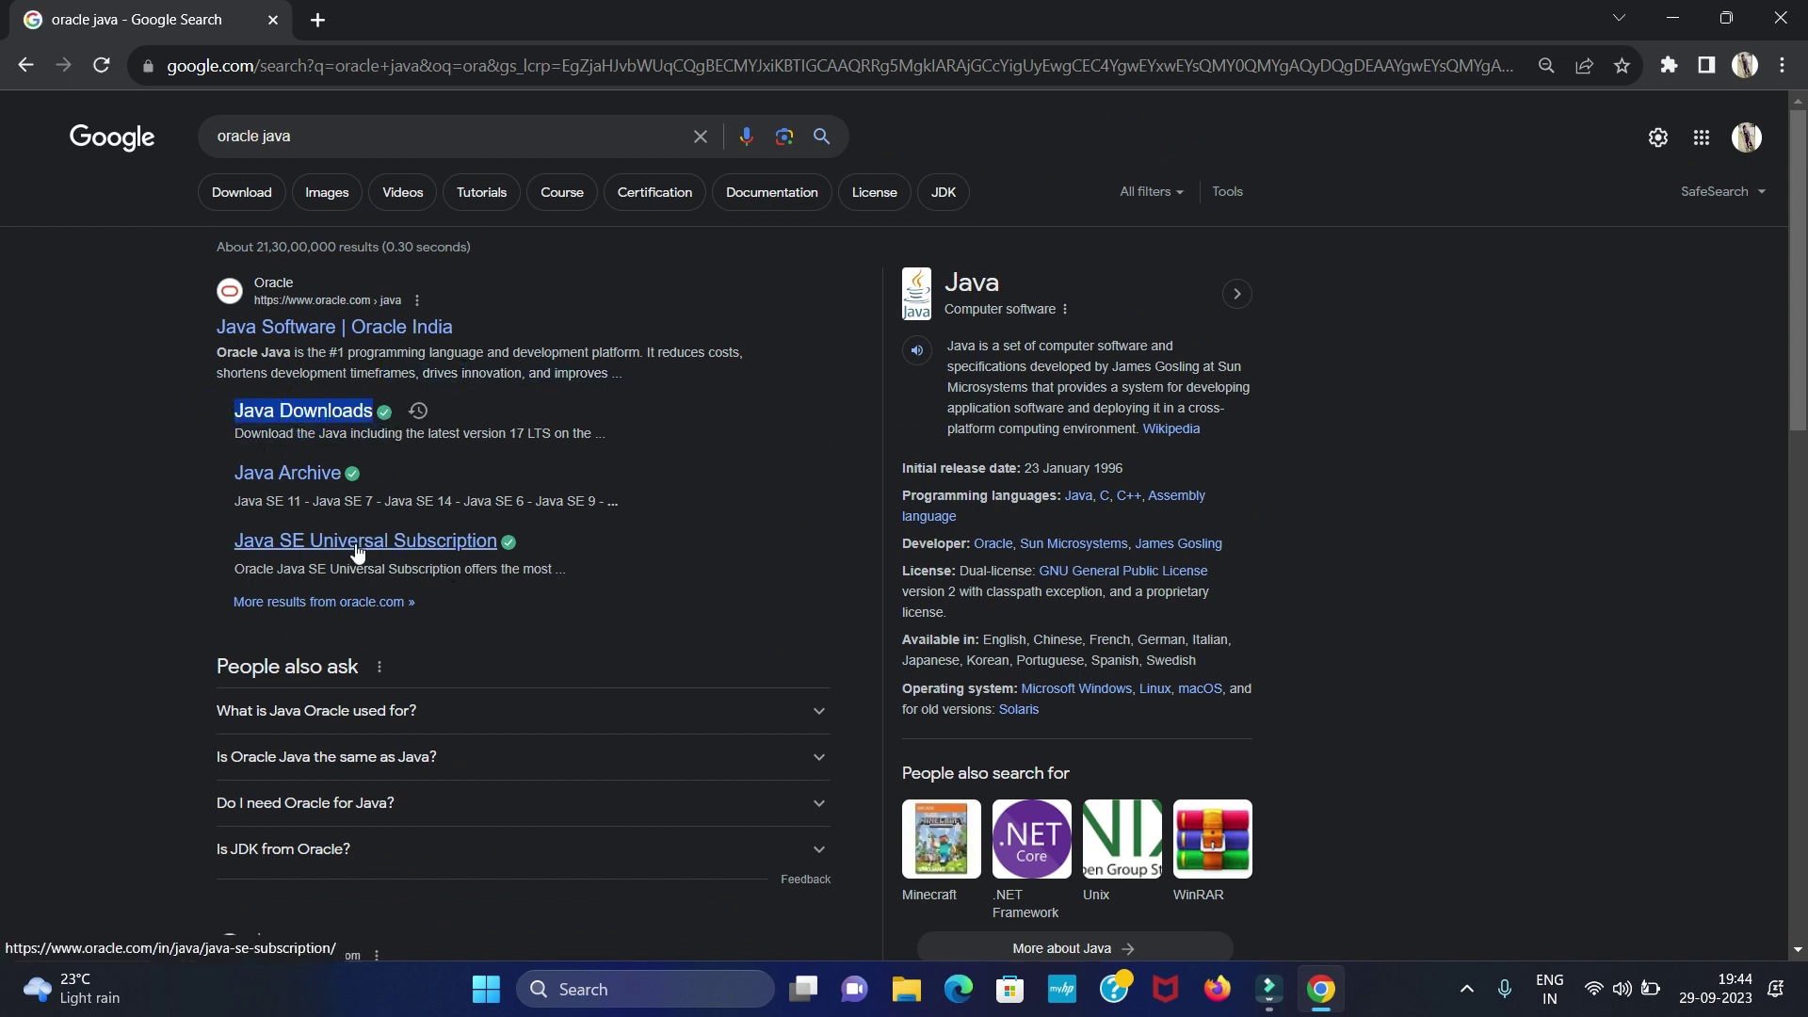
Step: Open Oracle's Java Downloads page on the JDK 21 Windows tab with the x64 Installer listed
{"action": "double_click", "coordinate": [314, 423]}
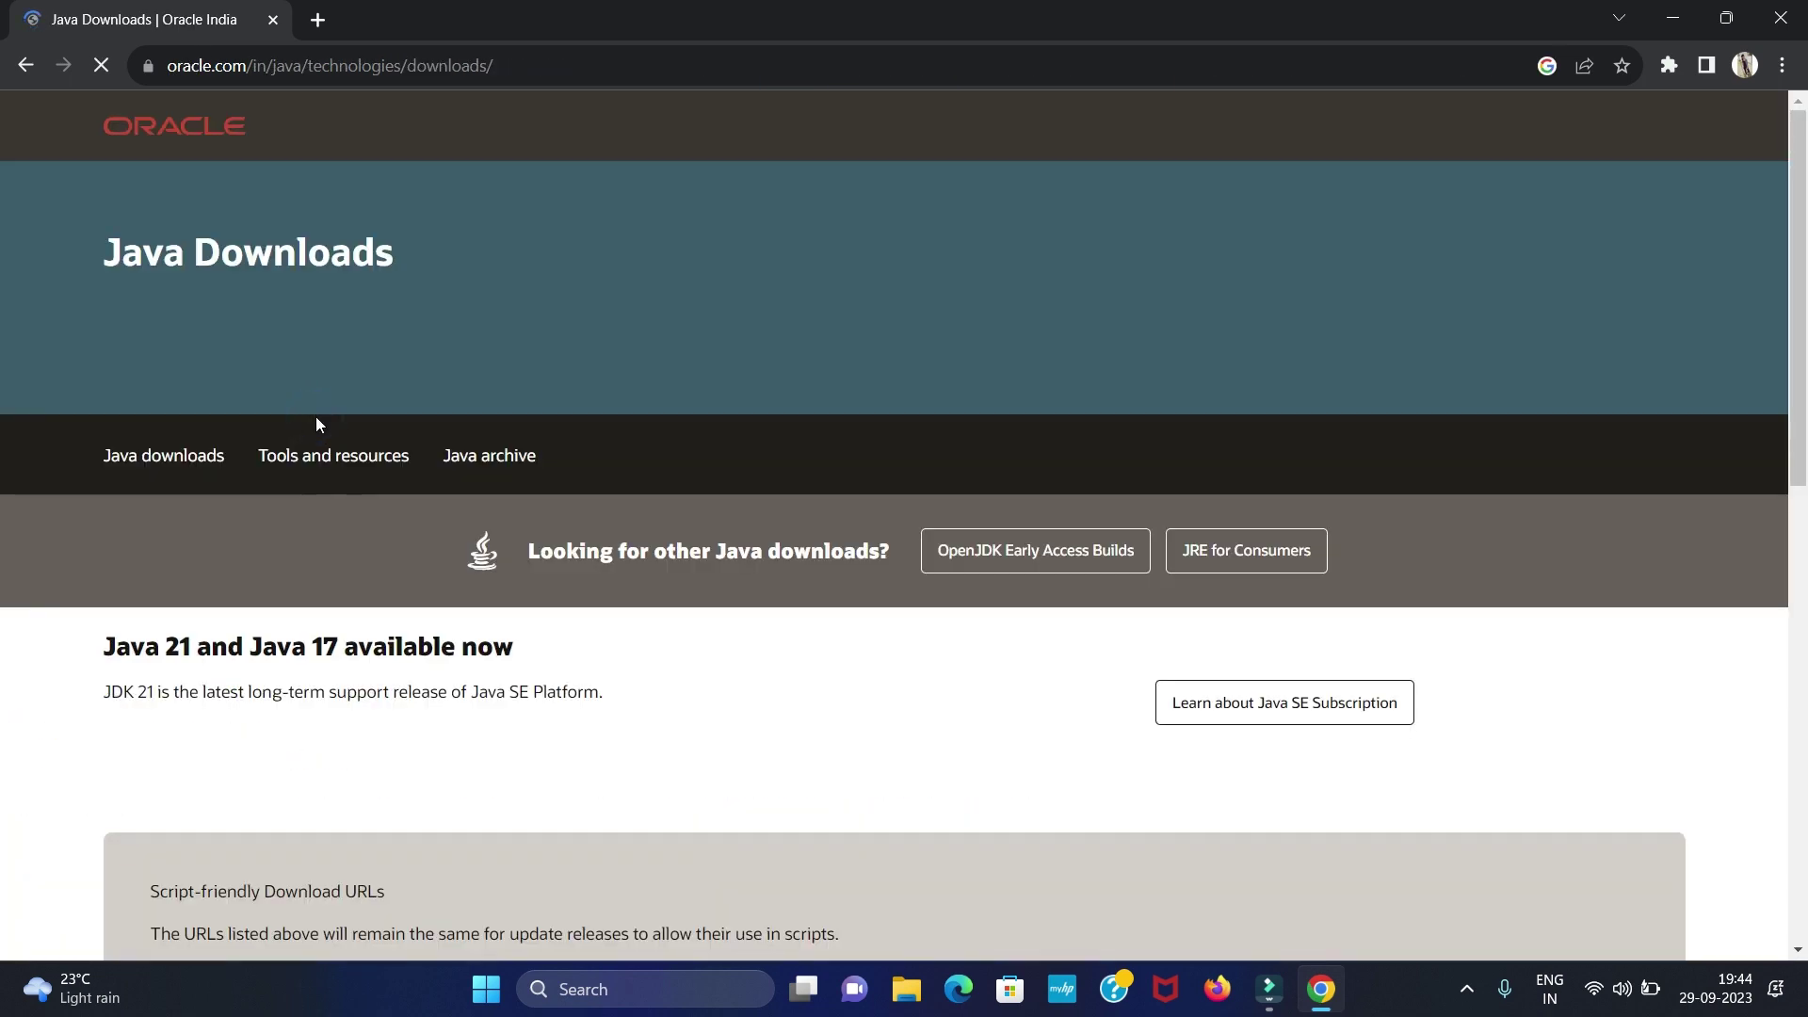
{"action": "scroll", "coordinate": [586, 485], "scroll_direction": "down", "scroll_amount": 1}
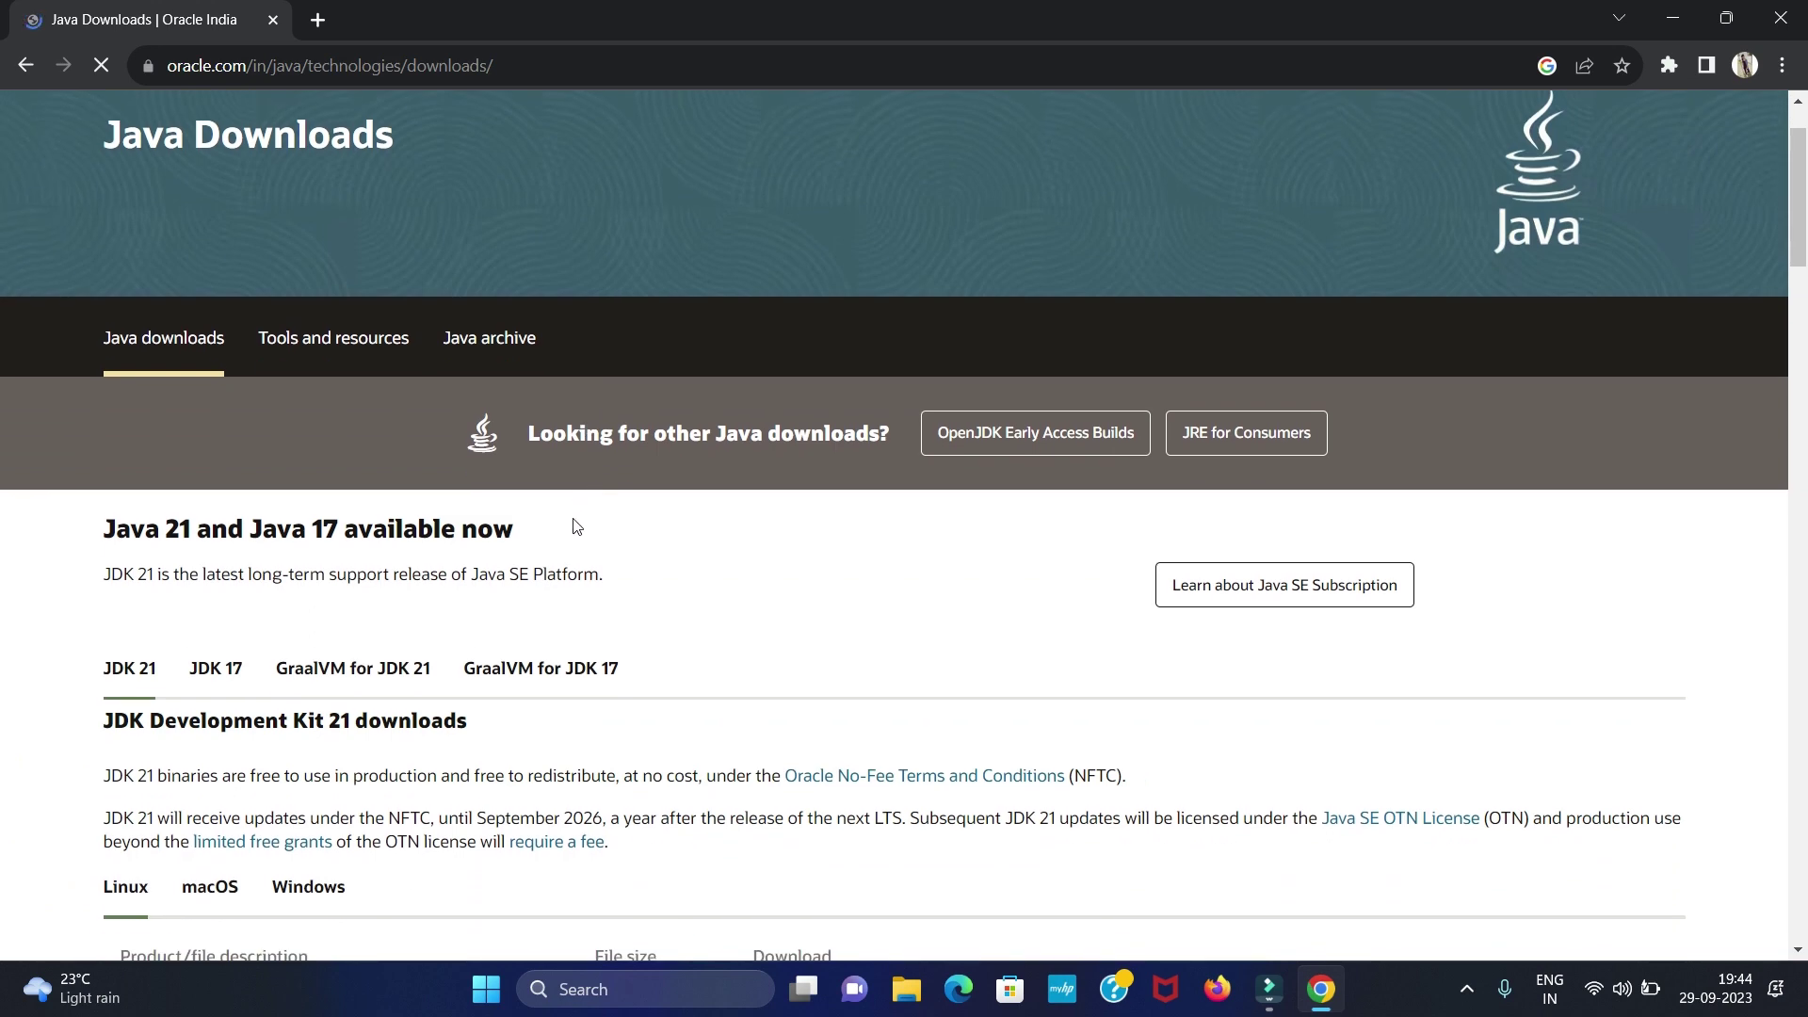
{"action": "scroll", "coordinate": [564, 549], "scroll_direction": "down", "scroll_amount": 1}
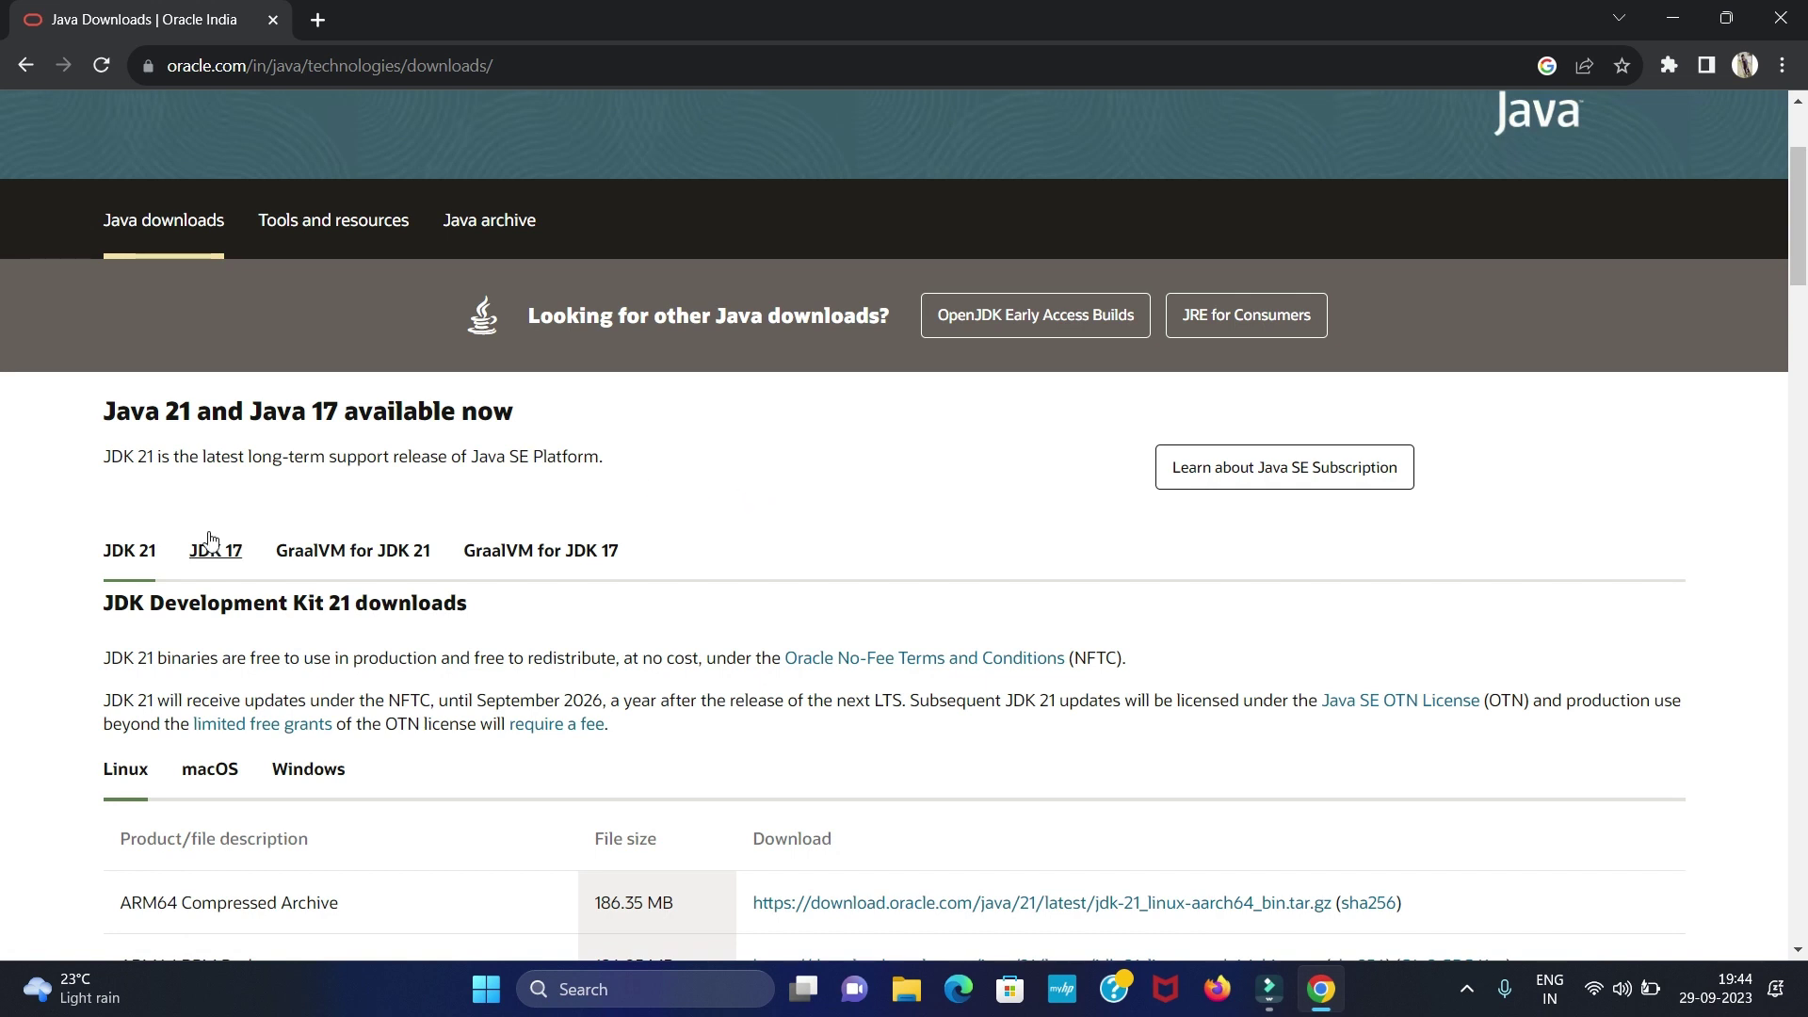
{"action": "left_click_drag", "start_coordinate": [101, 412], "coordinate": [191, 415]}
{"action": "scroll", "coordinate": [385, 649], "scroll_direction": "down", "scroll_amount": 1}
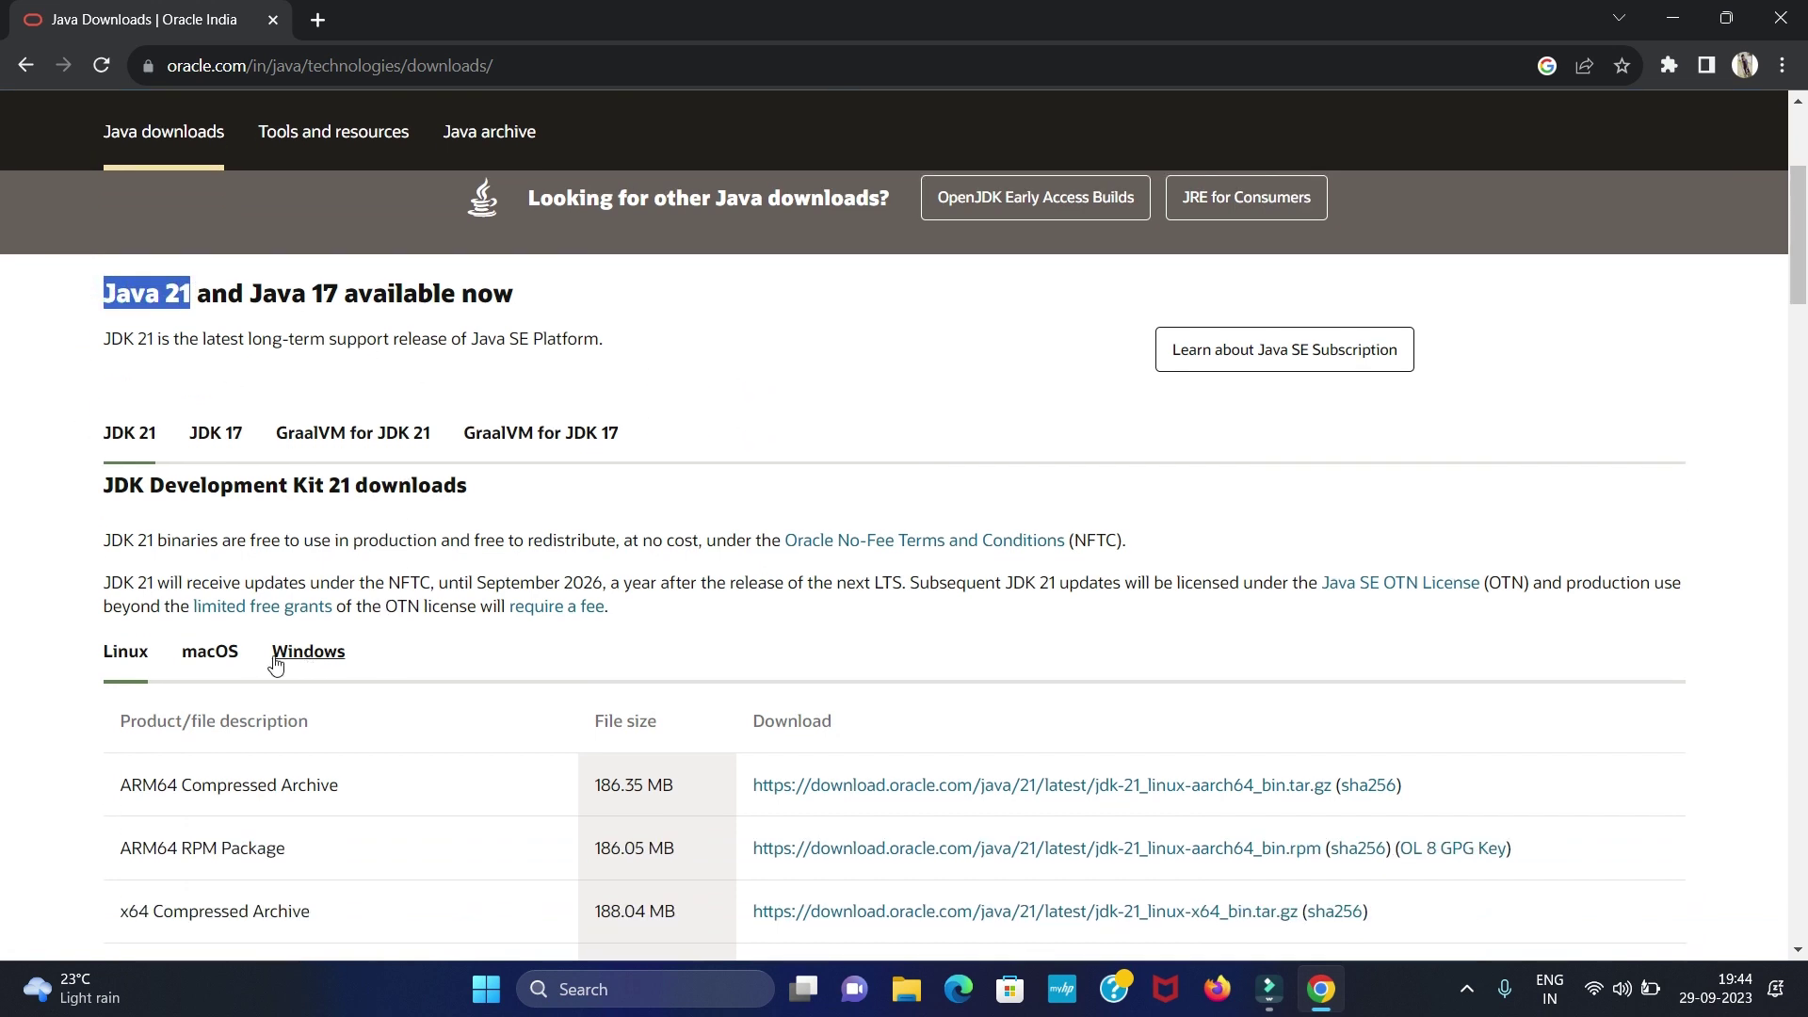
{"action": "left_click", "coordinate": [308, 661]}
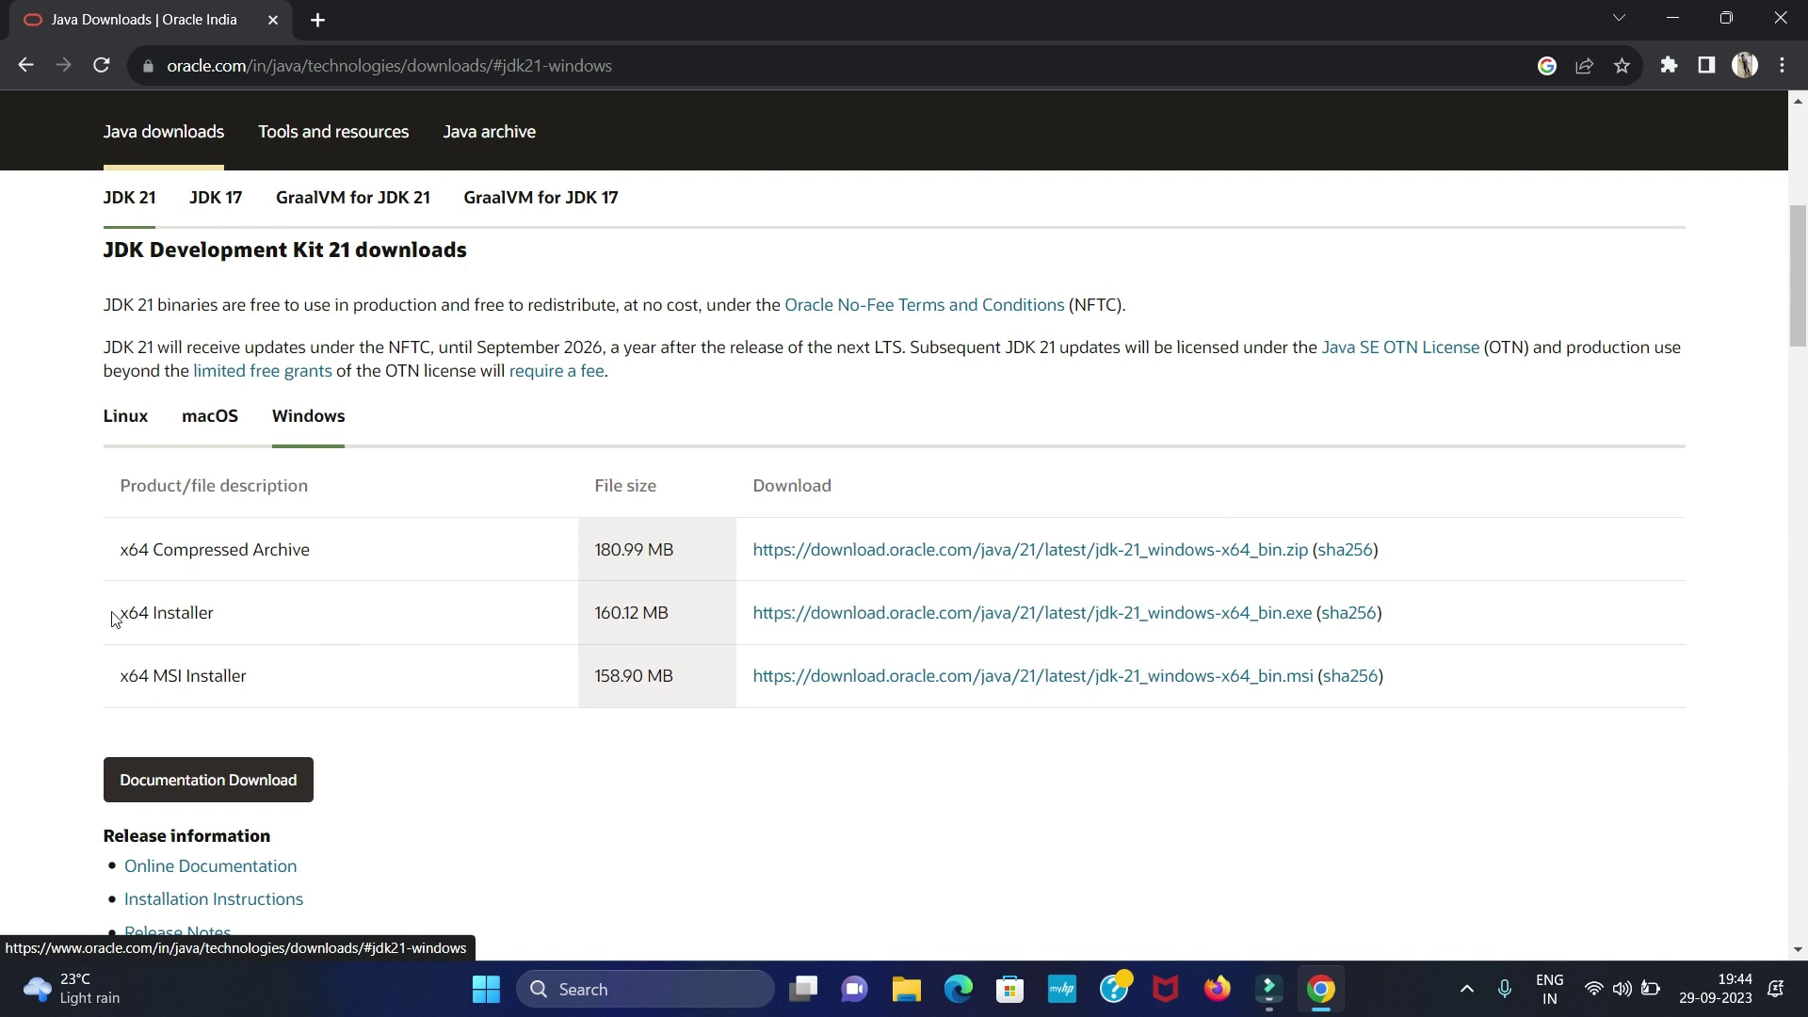
{"action": "left_click_drag", "start_coordinate": [98, 607], "coordinate": [231, 608]}
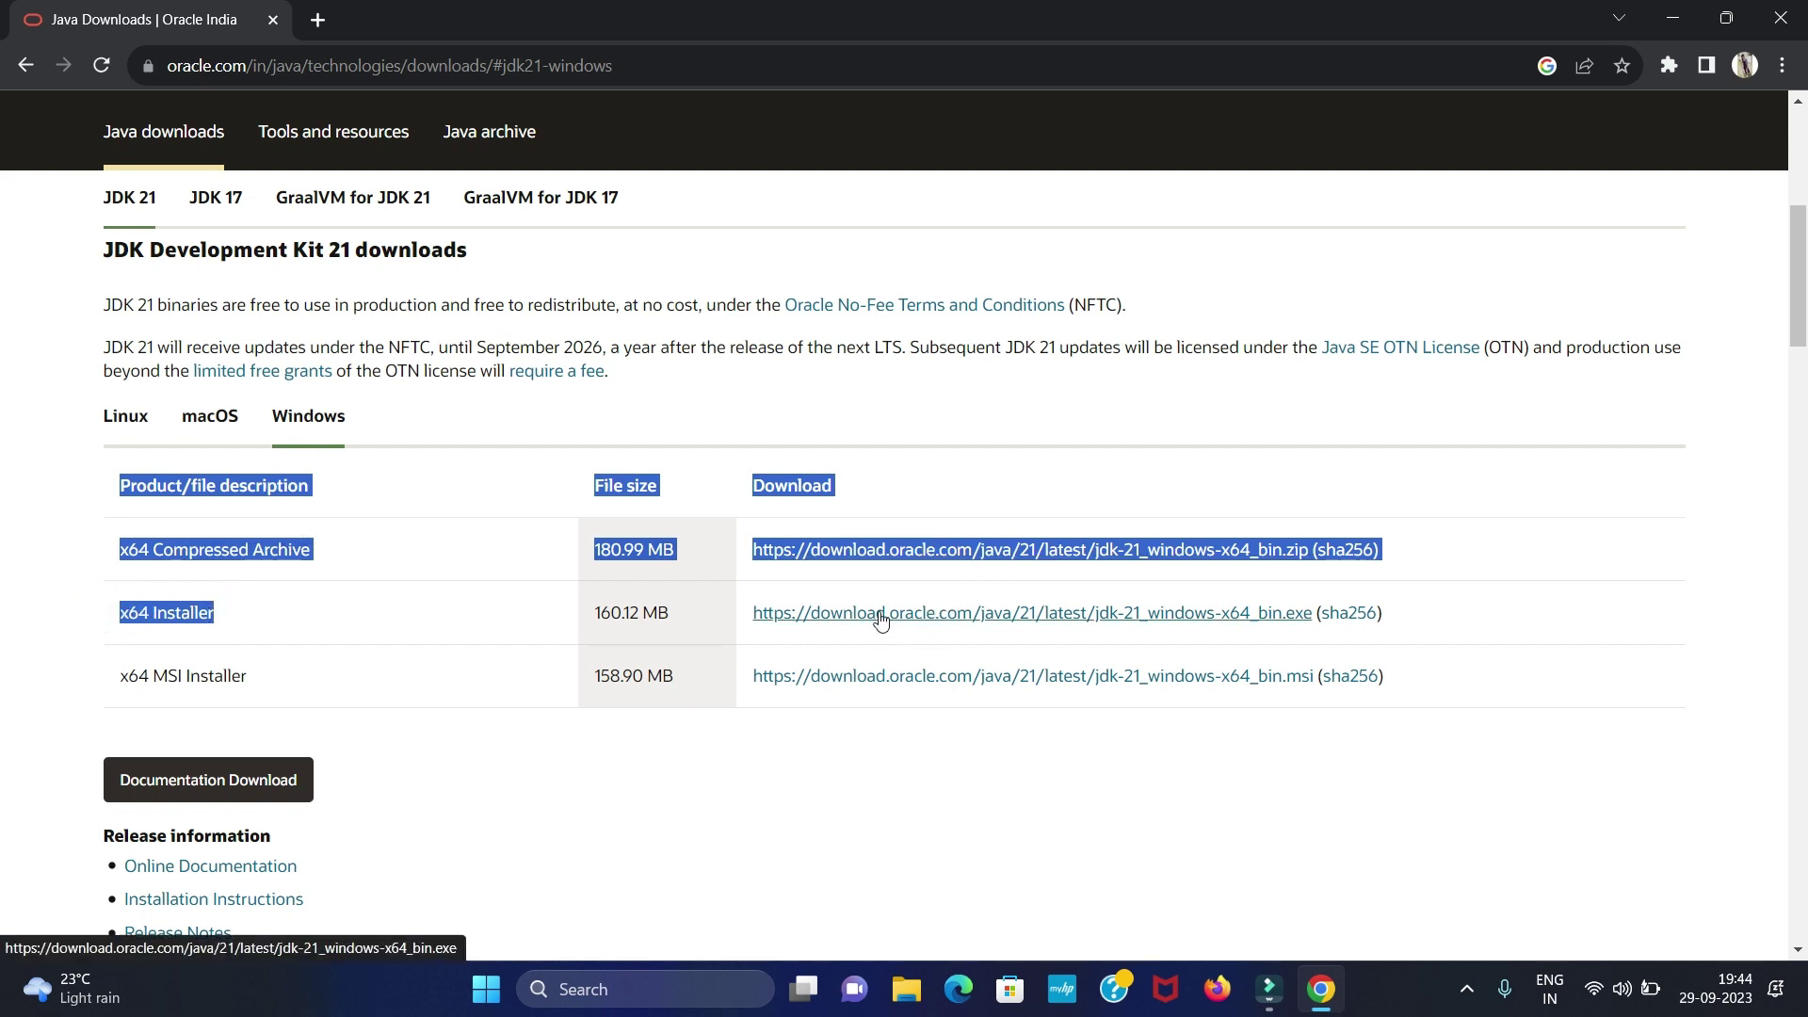
{"action": "triple_click", "coordinate": [906, 864]}
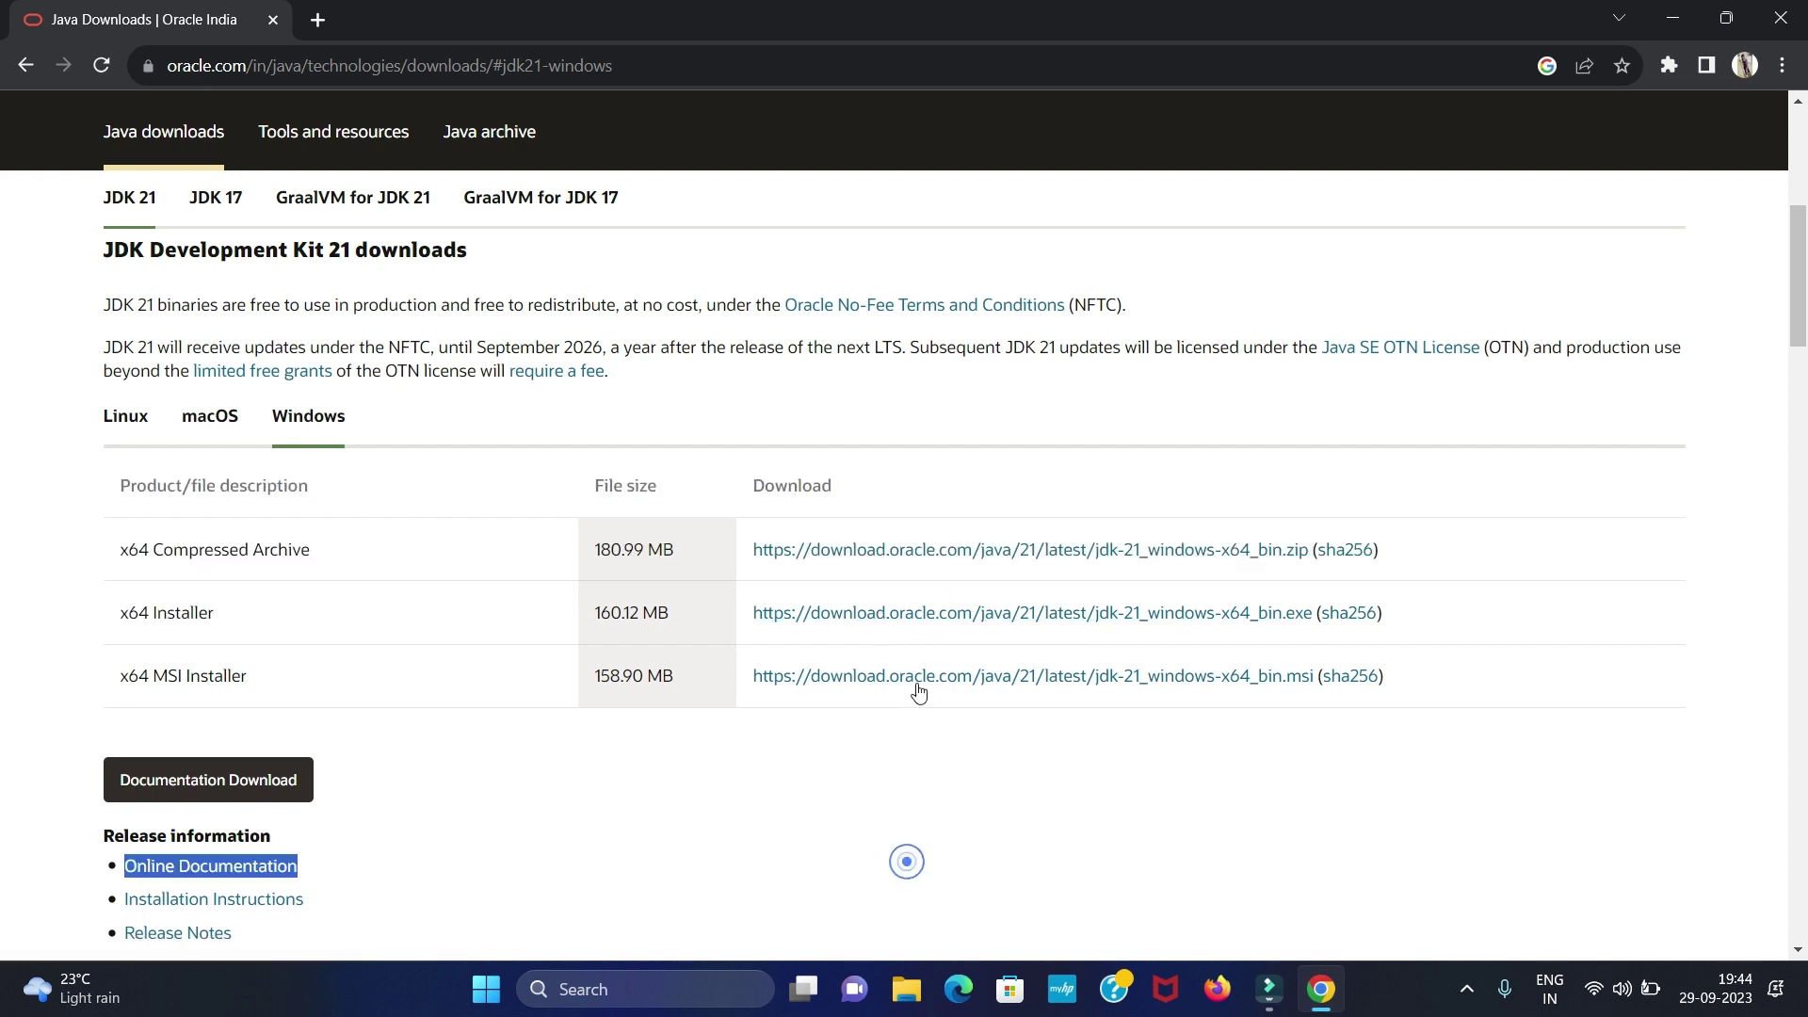
Step: Download jdk-21_windows-x64_bin.exe and check its progress in Chrome's downloads list
{"action": "left_click", "coordinate": [881, 614]}
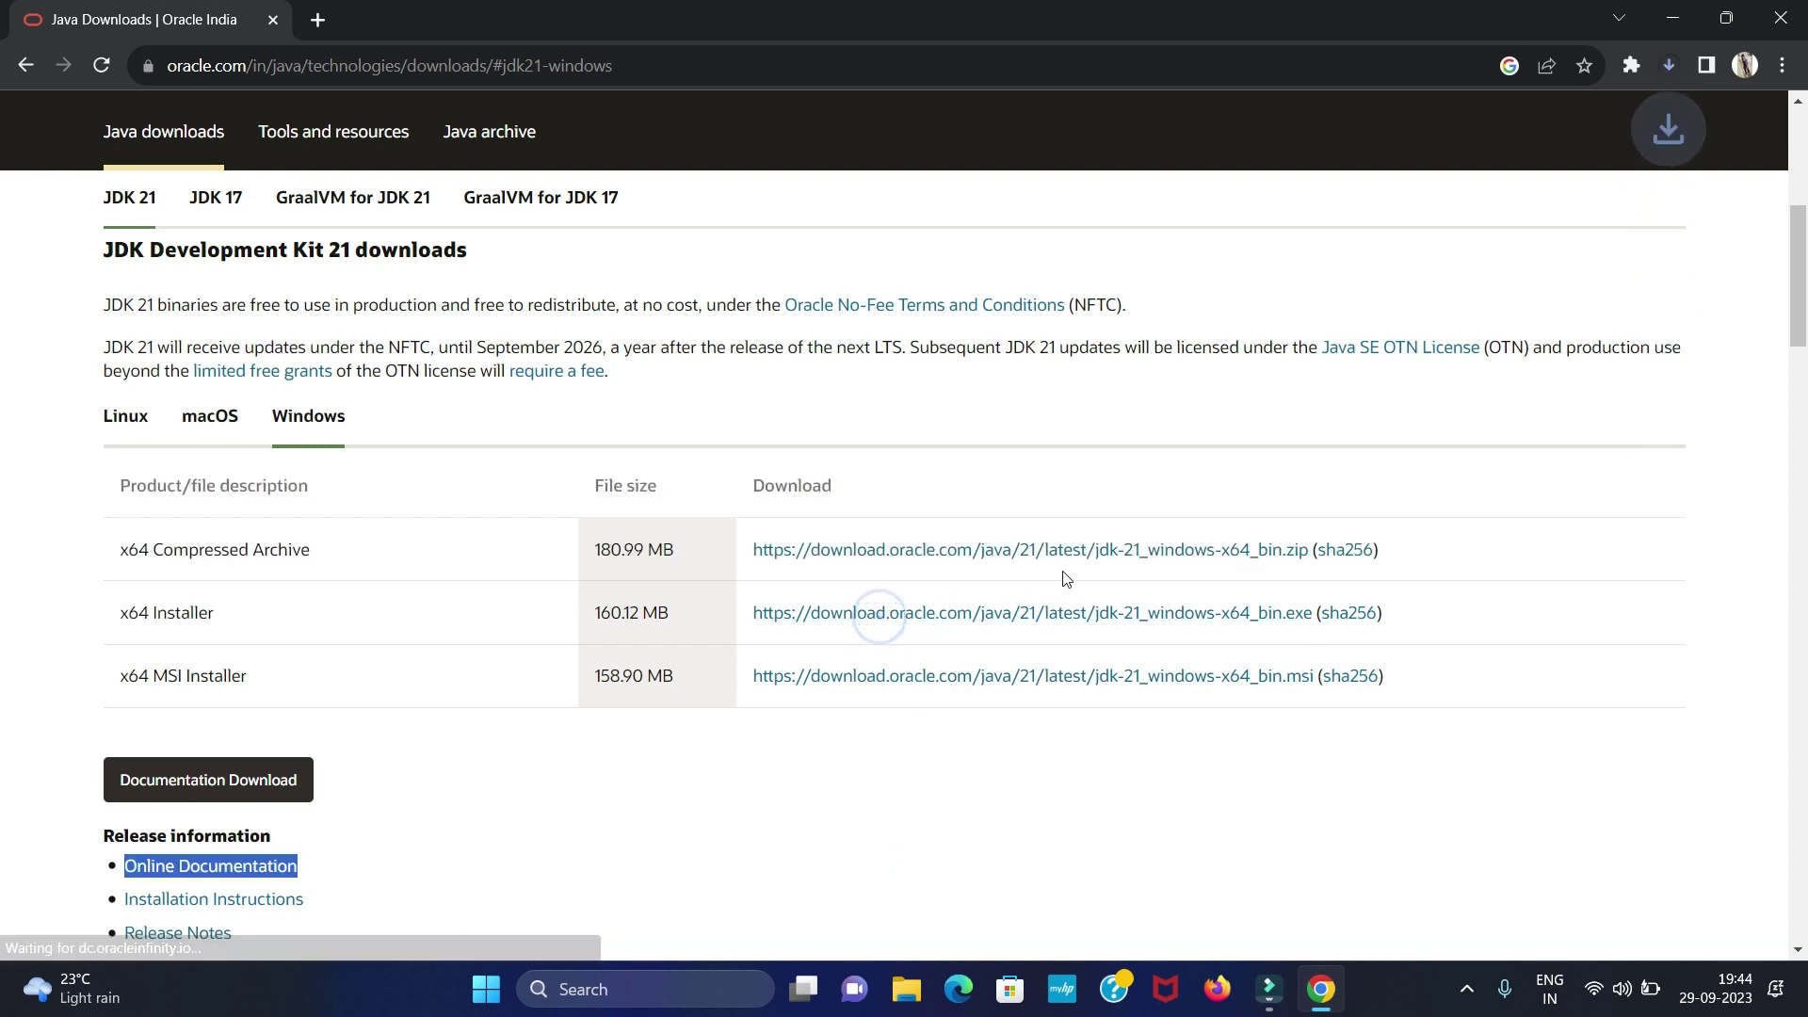
{"action": "left_click", "coordinate": [1669, 65]}
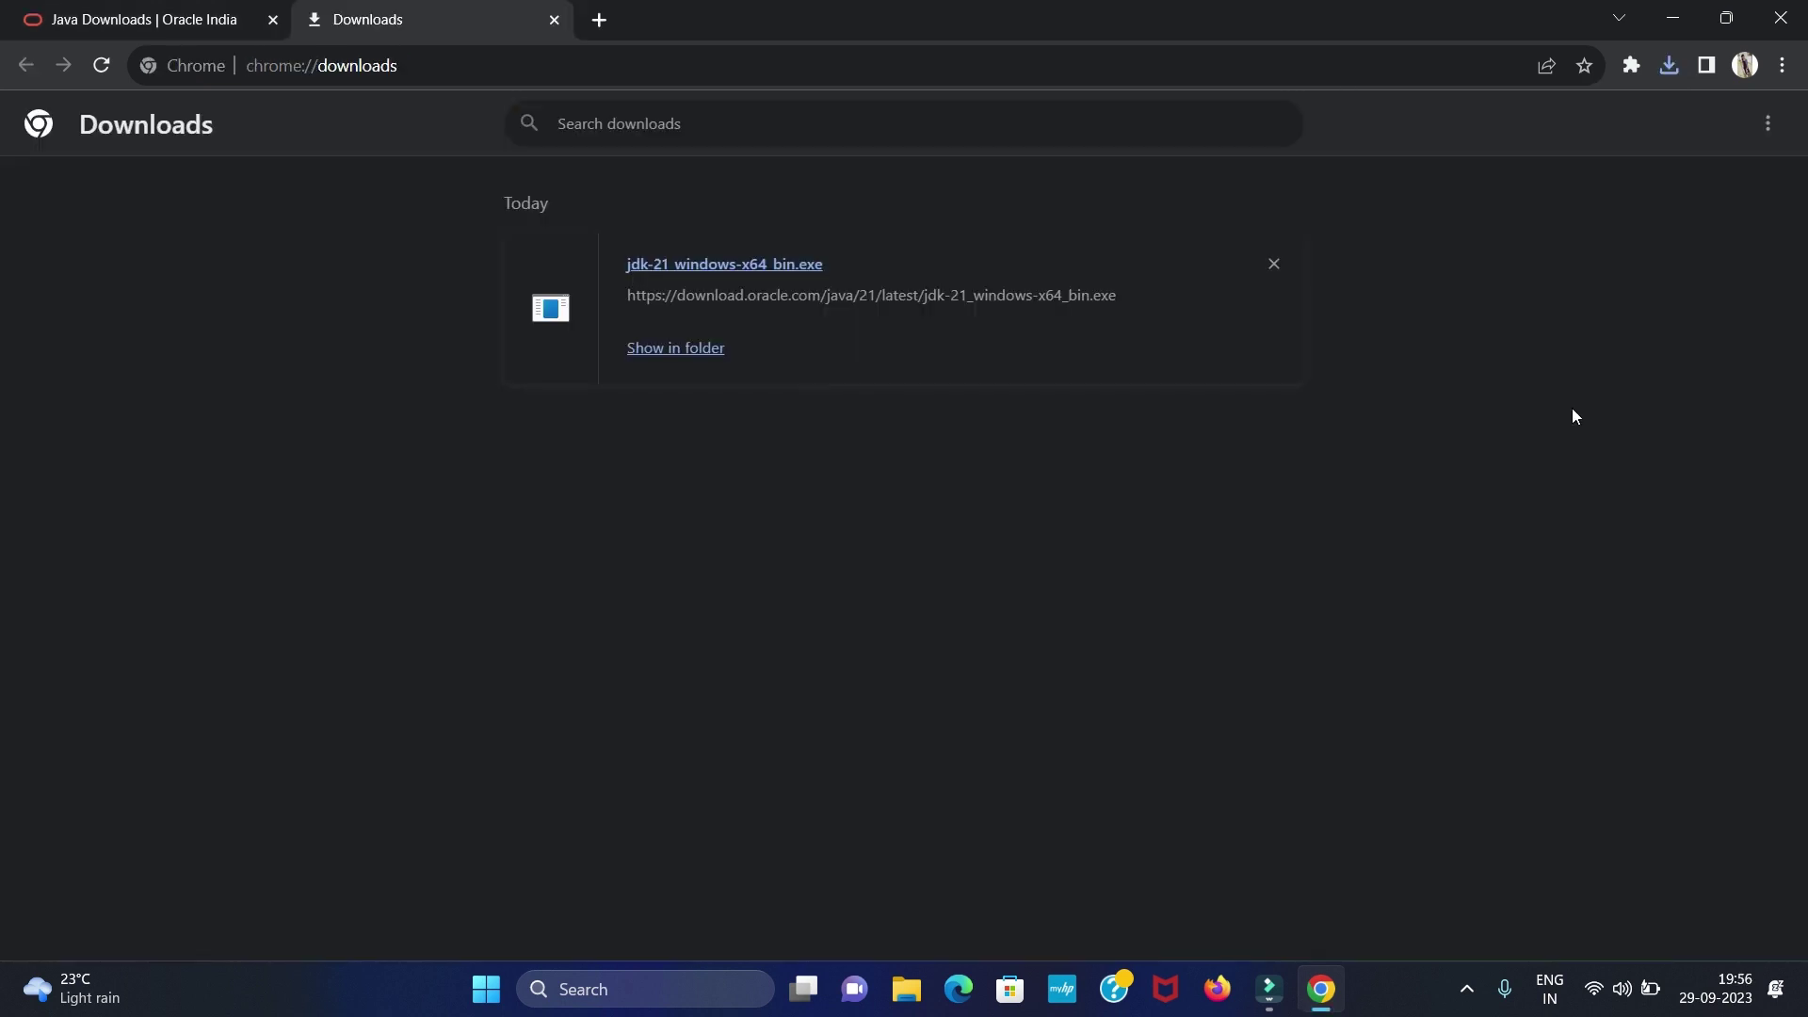
Step: Launch jdk-21_windows-x64_bin from the Downloads folder, then minimize Explorer and Chrome
{"action": "left_click", "coordinate": [695, 350]}
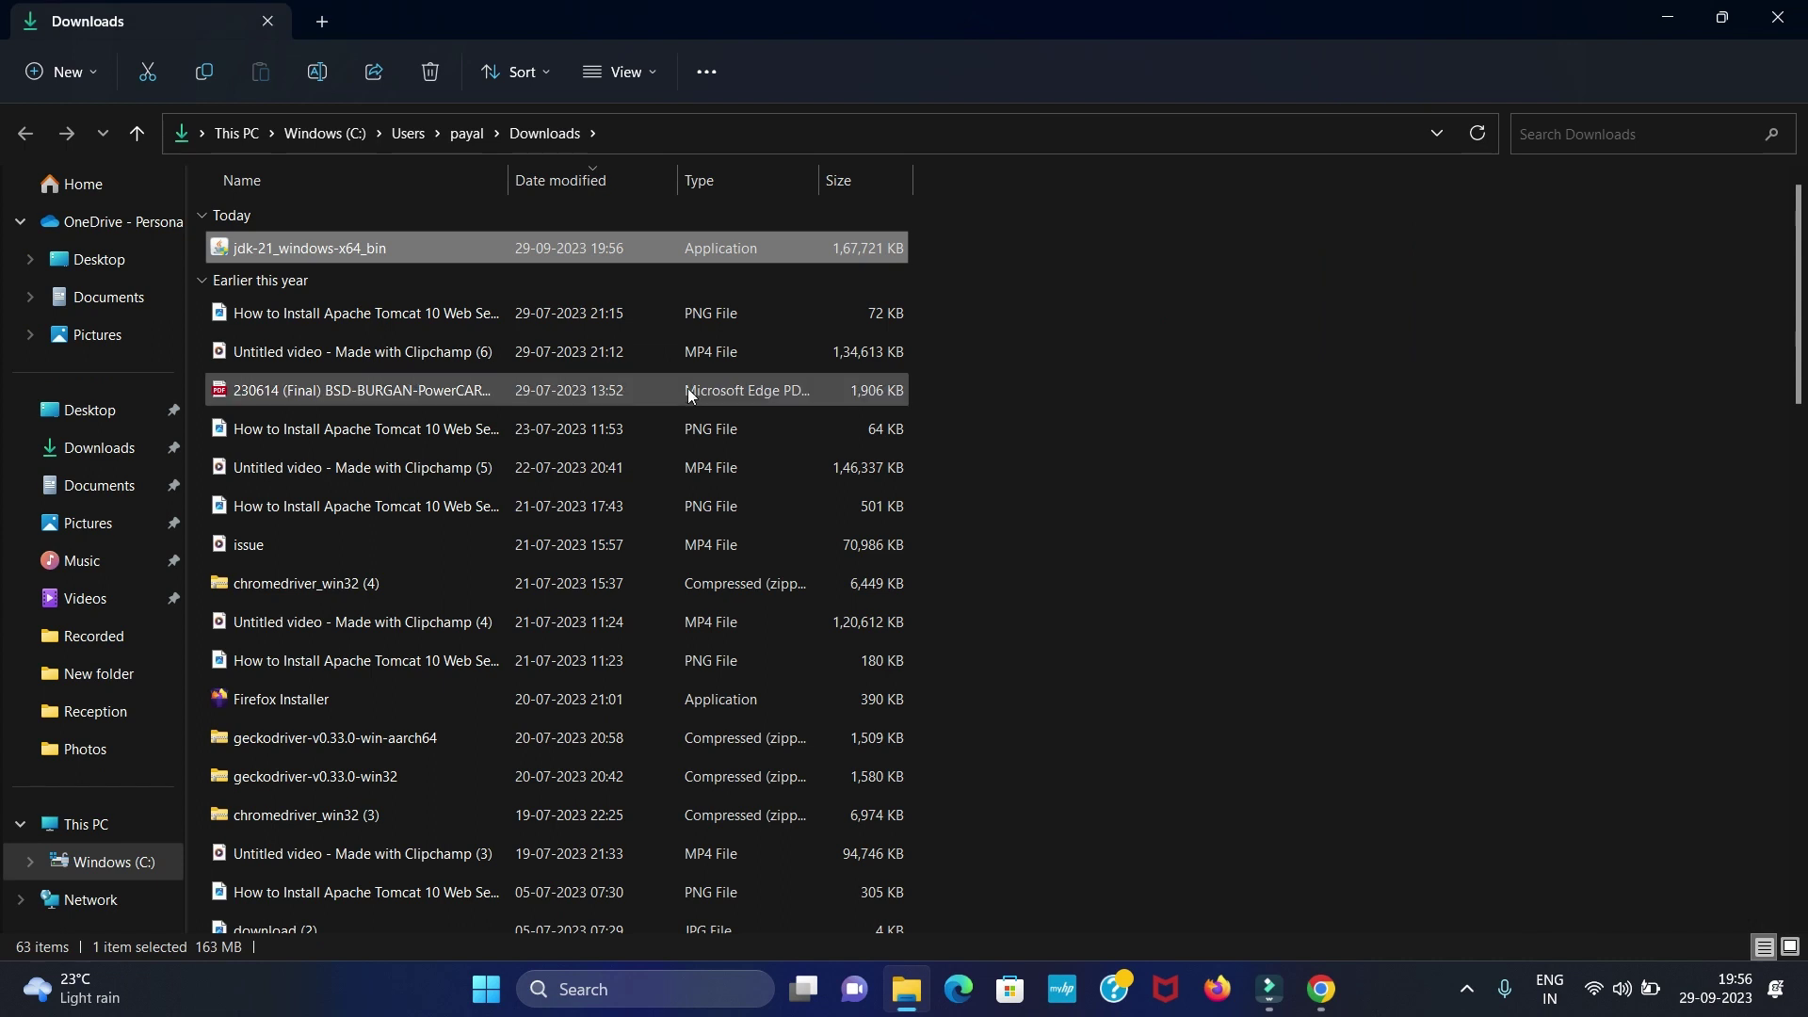
{"action": "double_click", "coordinate": [420, 245]}
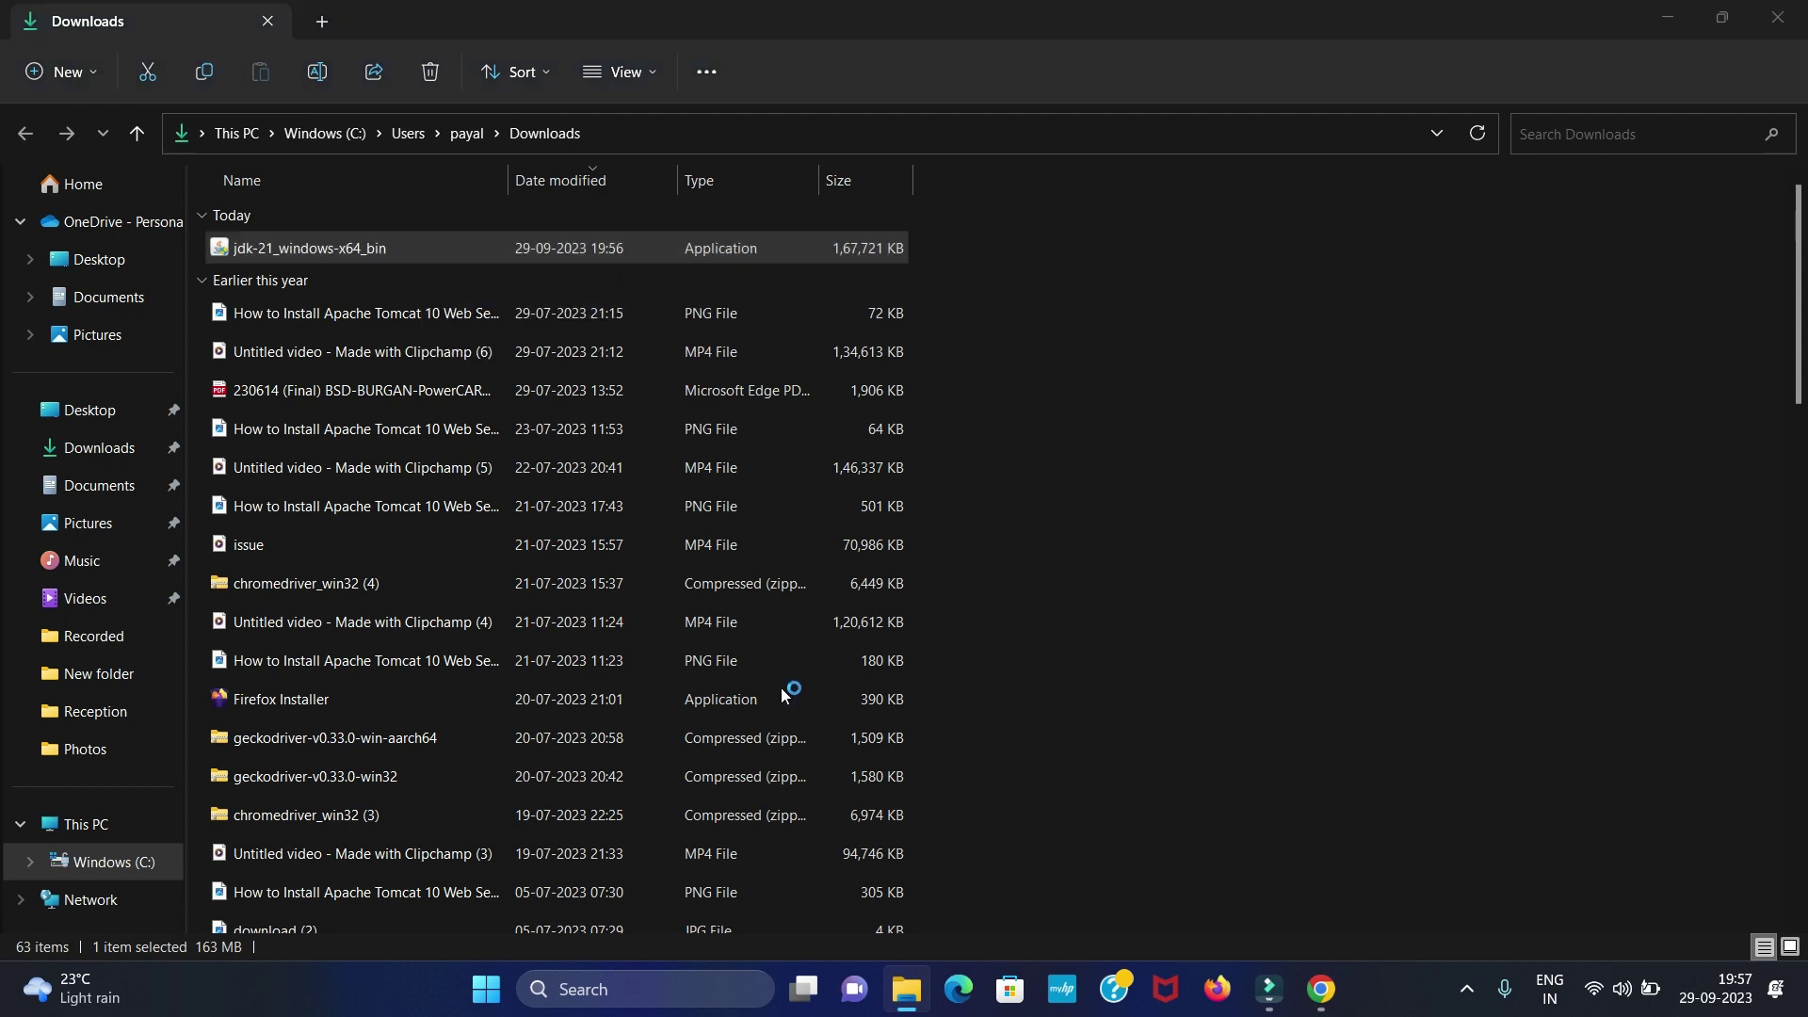
{"action": "left_click", "coordinate": [1669, 23]}
{"action": "left_click", "coordinate": [1667, 19]}
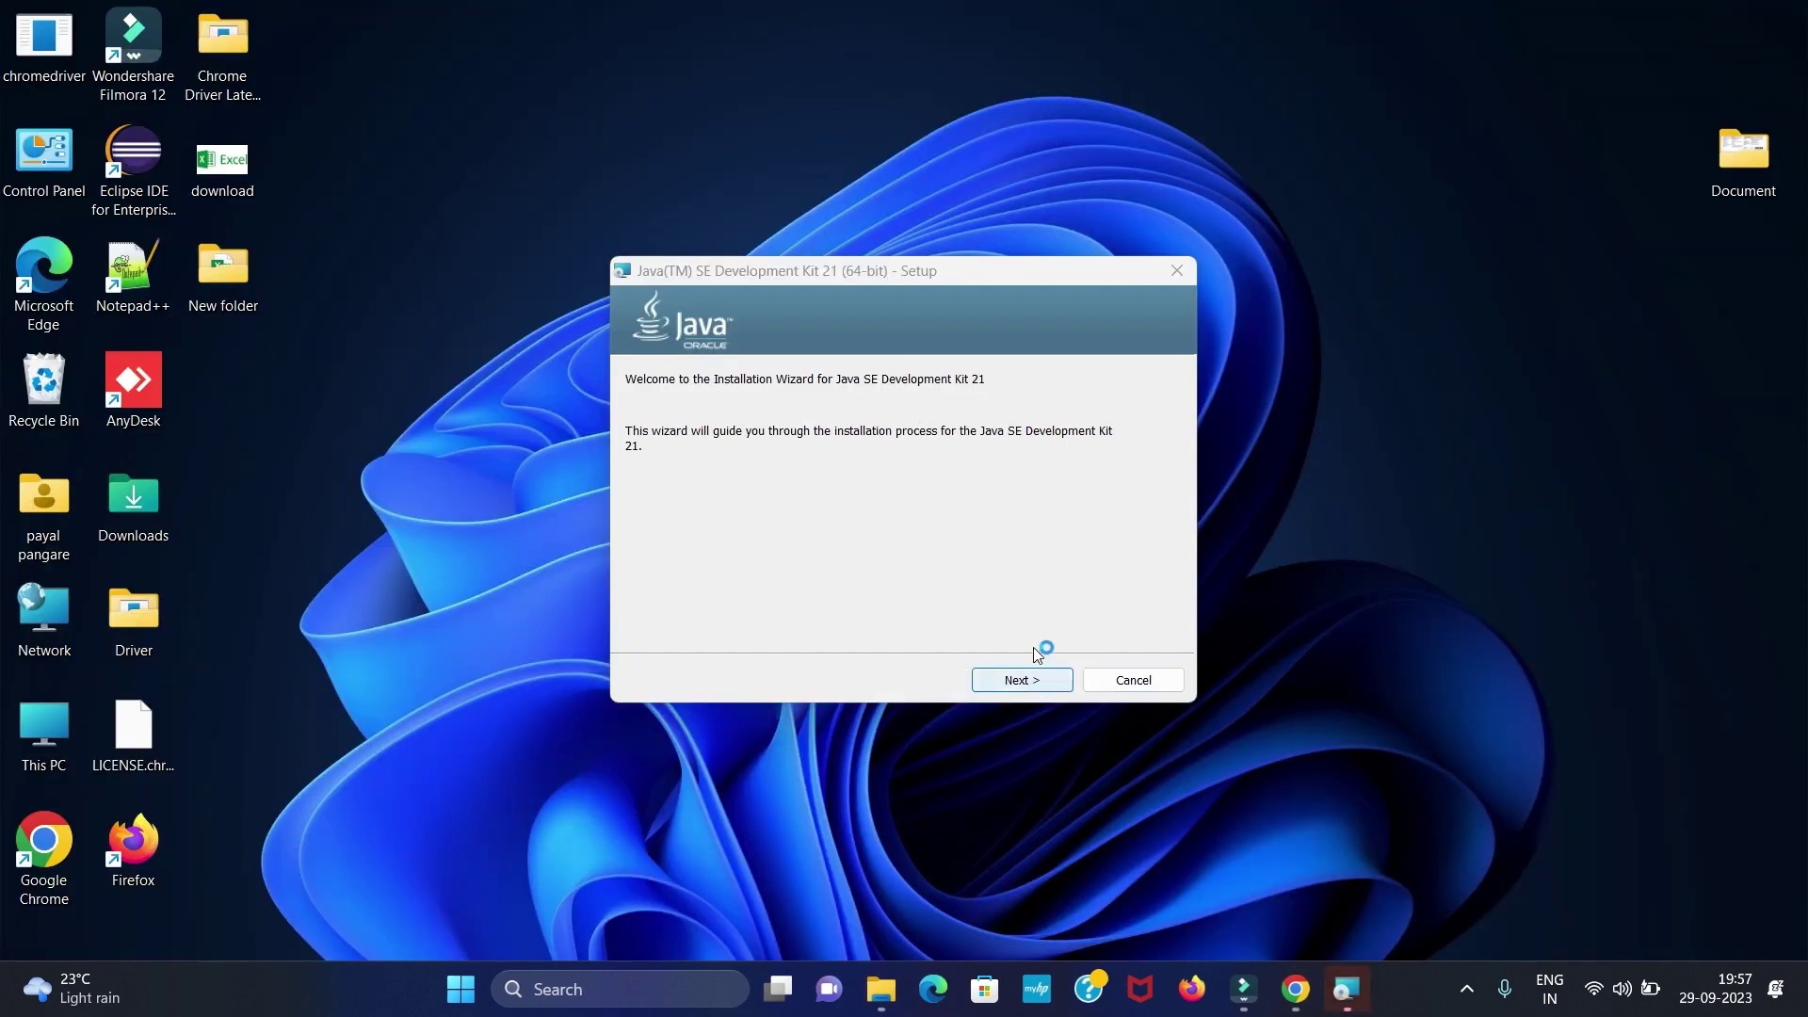
Step: Run the JDK 21 setup with the default folder C:\Program Files\Java\jdk-21\ until installed
{"action": "left_click_drag", "start_coordinate": [883, 275], "coordinate": [918, 140]}
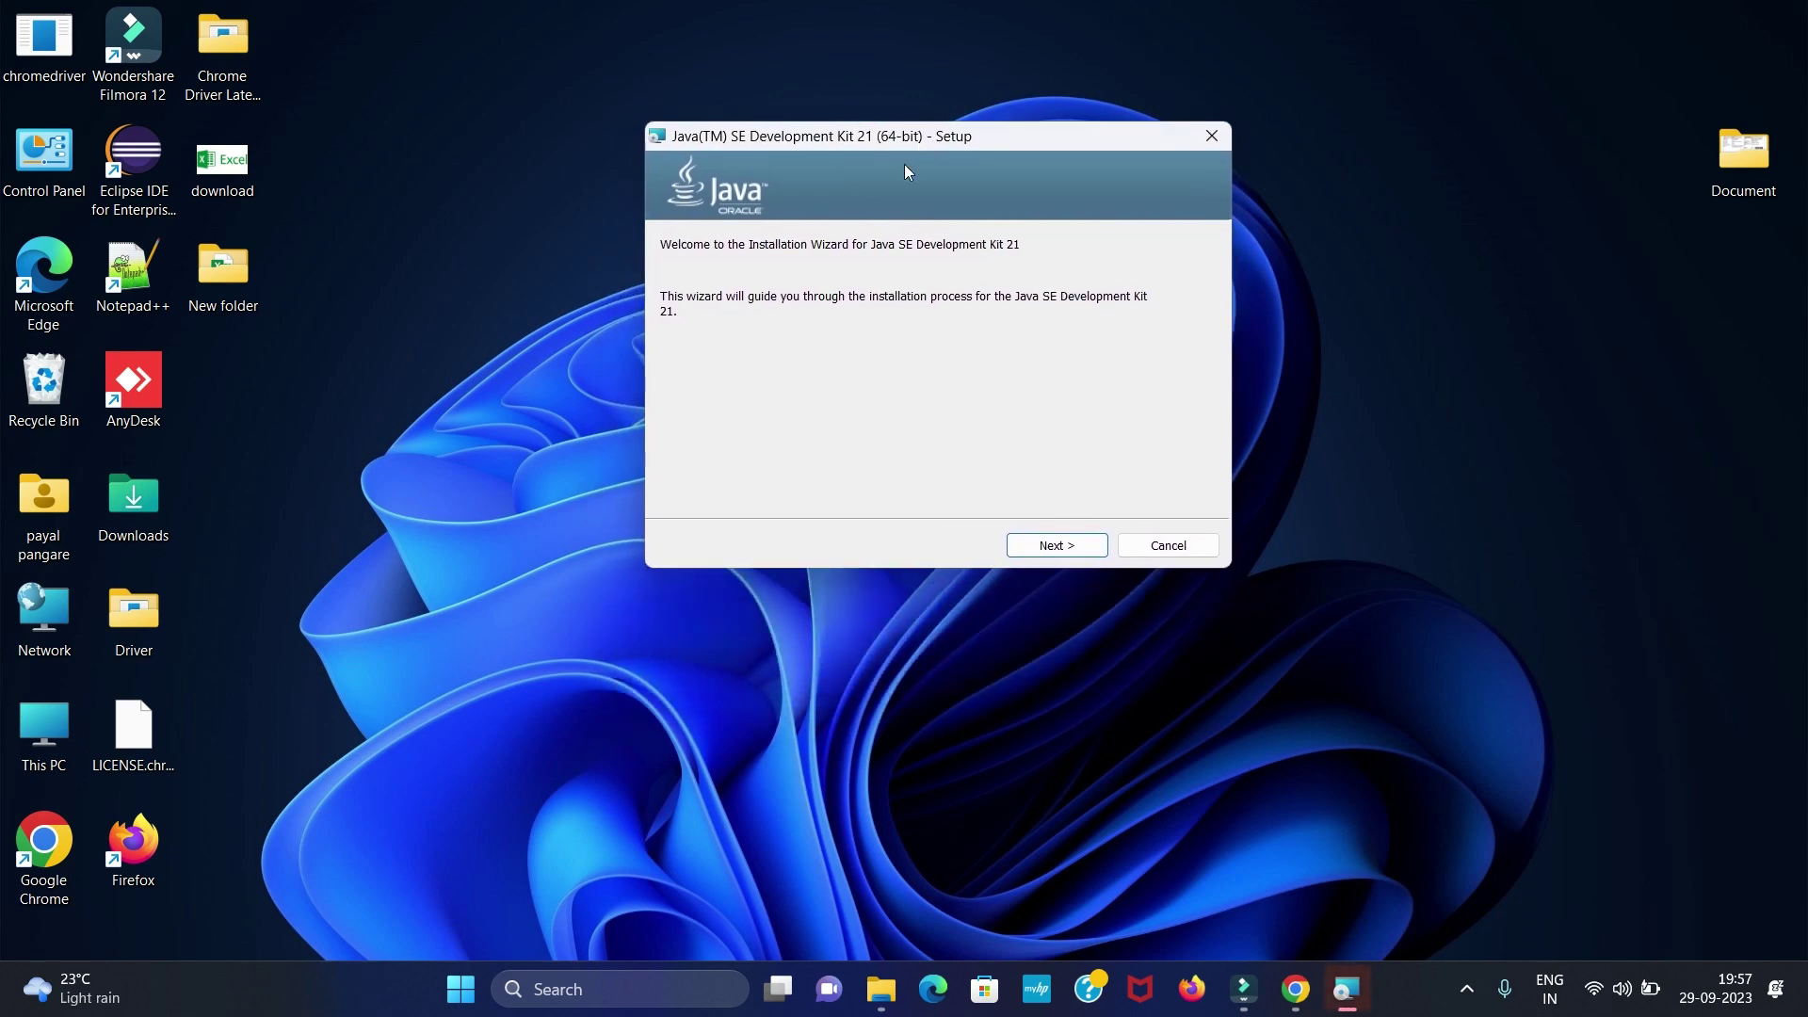
{"action": "left_click", "coordinate": [1059, 548]}
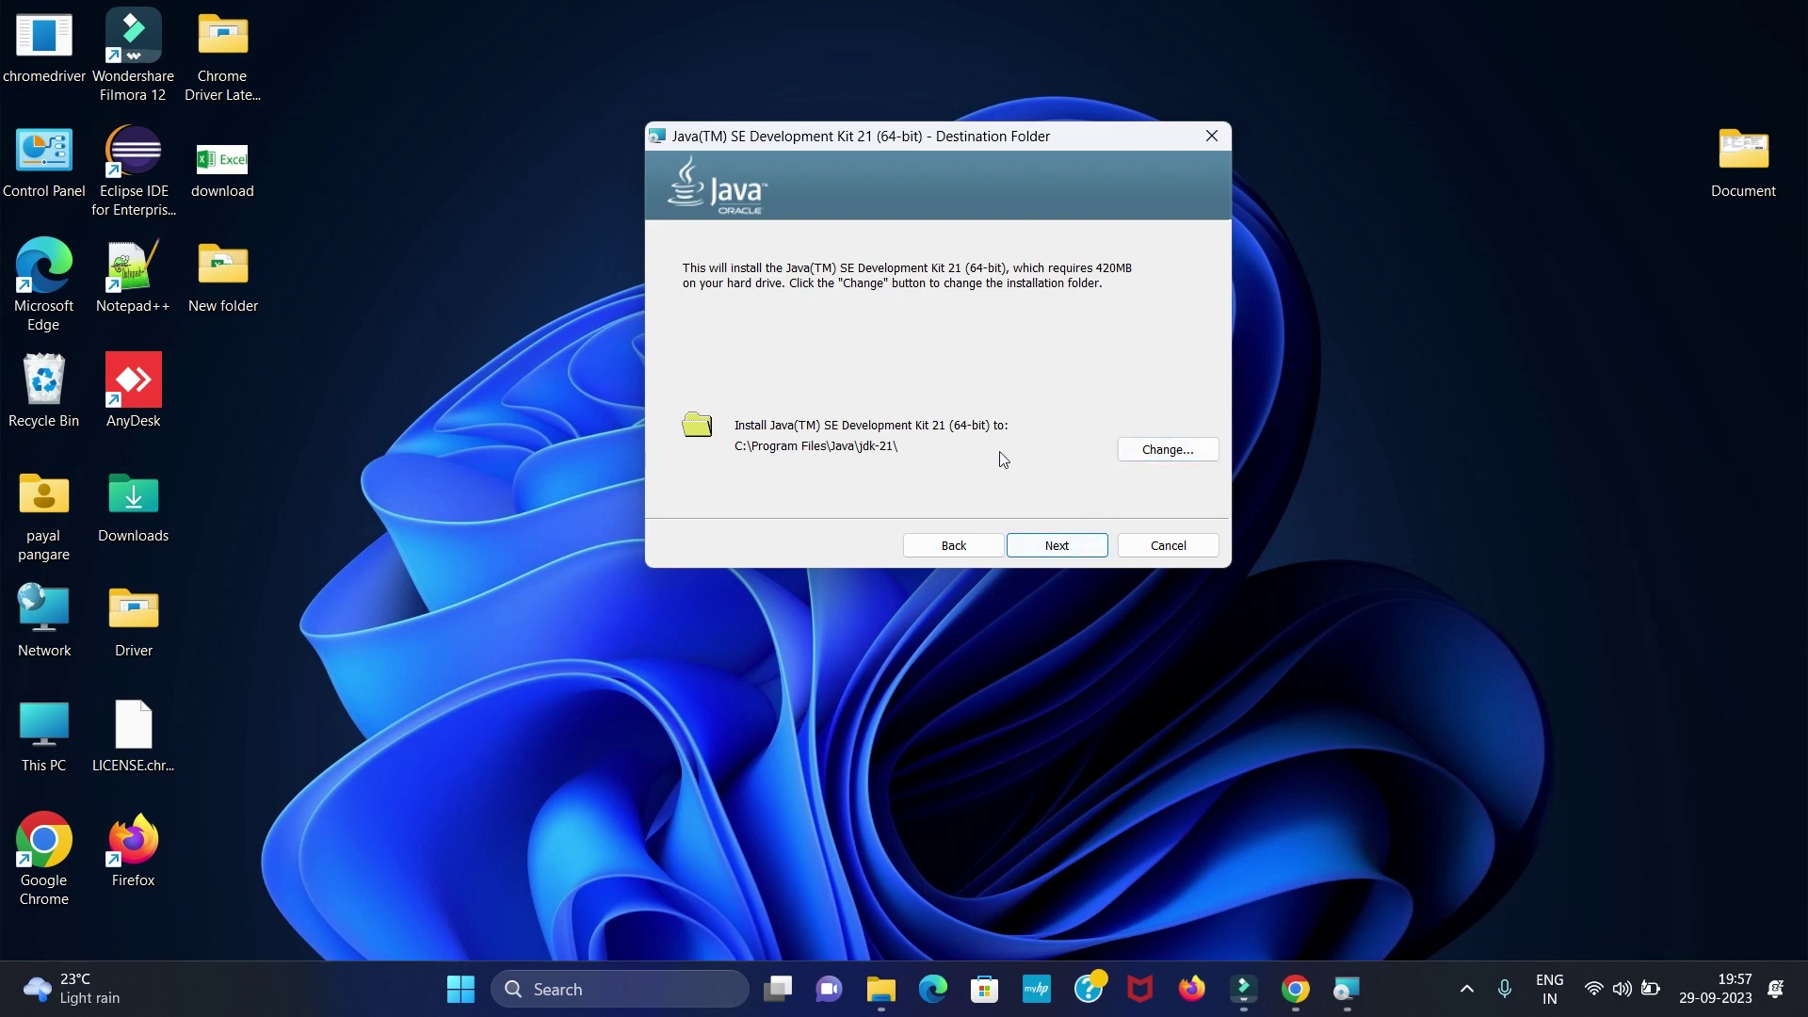
{"action": "left_click", "coordinate": [1062, 547]}
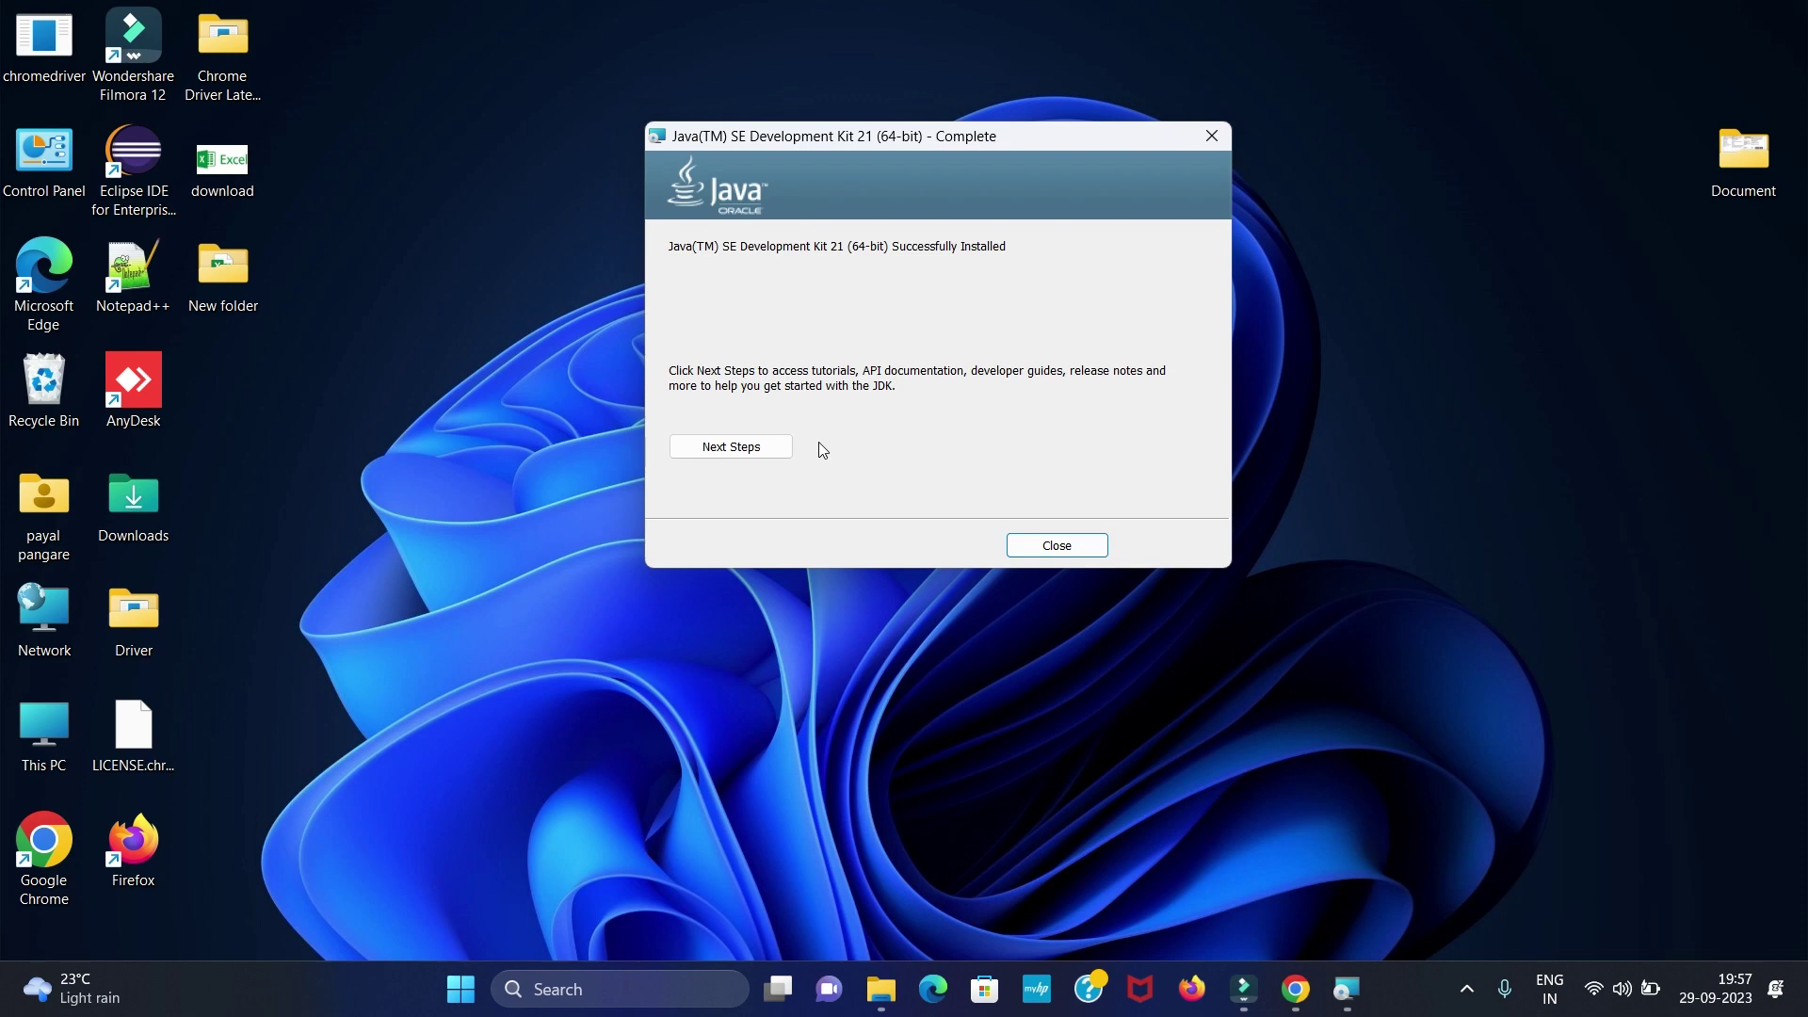
Step: Close the installer and browse to C:\Program Files\Java\jdk-21\bin in File Explorer
{"action": "left_click", "coordinate": [1062, 548]}
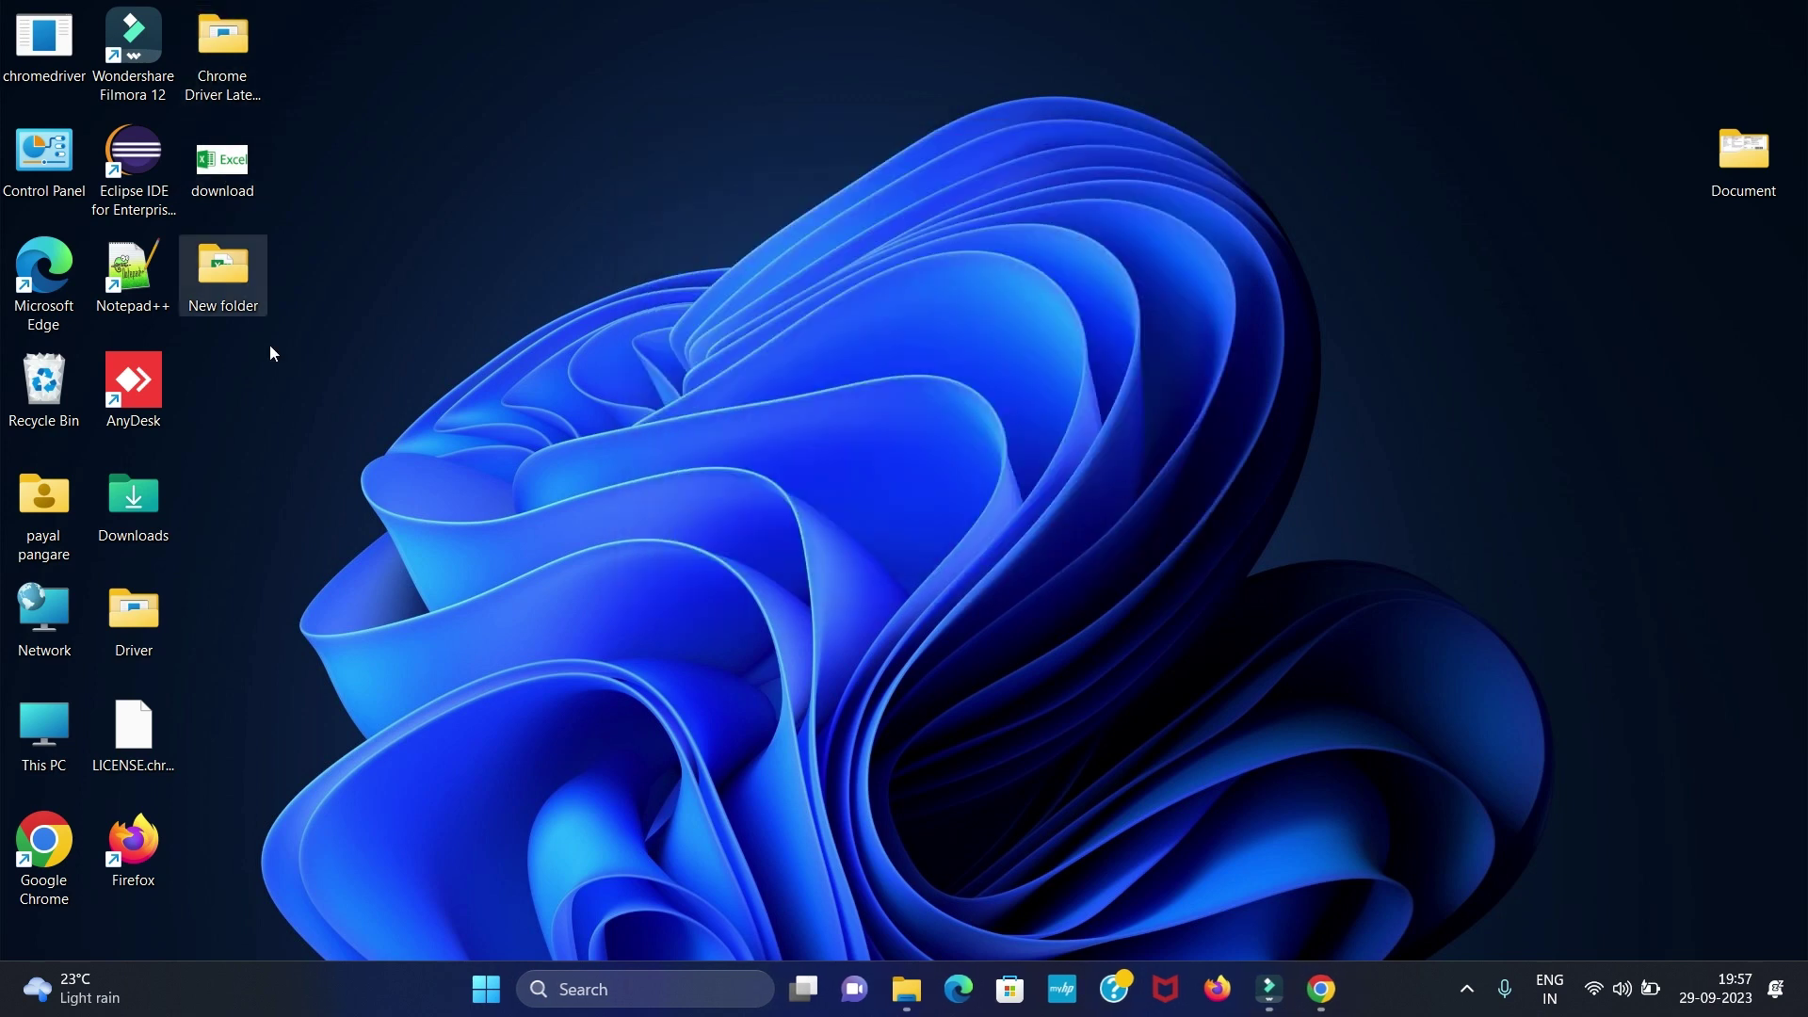
{"action": "double_click", "coordinate": [40, 504]}
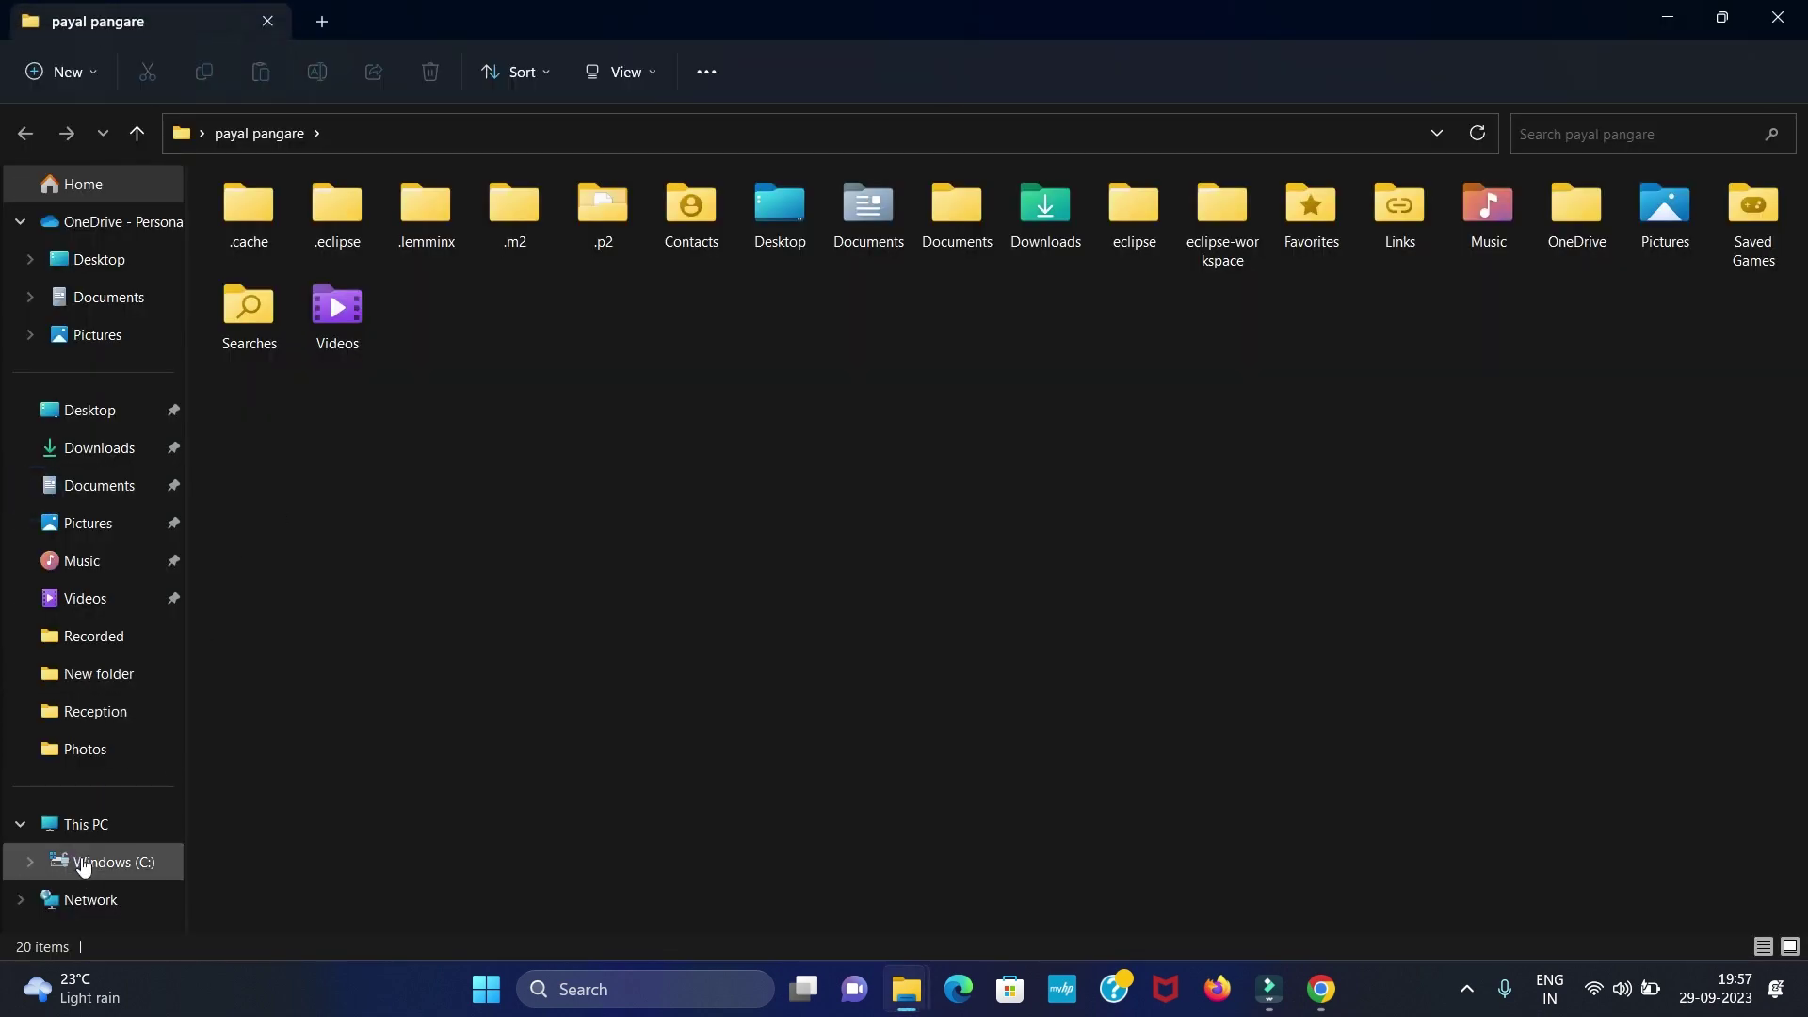
{"action": "left_click", "coordinate": [83, 866]}
{"action": "left_click", "coordinate": [258, 422]}
{"action": "double_click", "coordinate": [258, 422]}
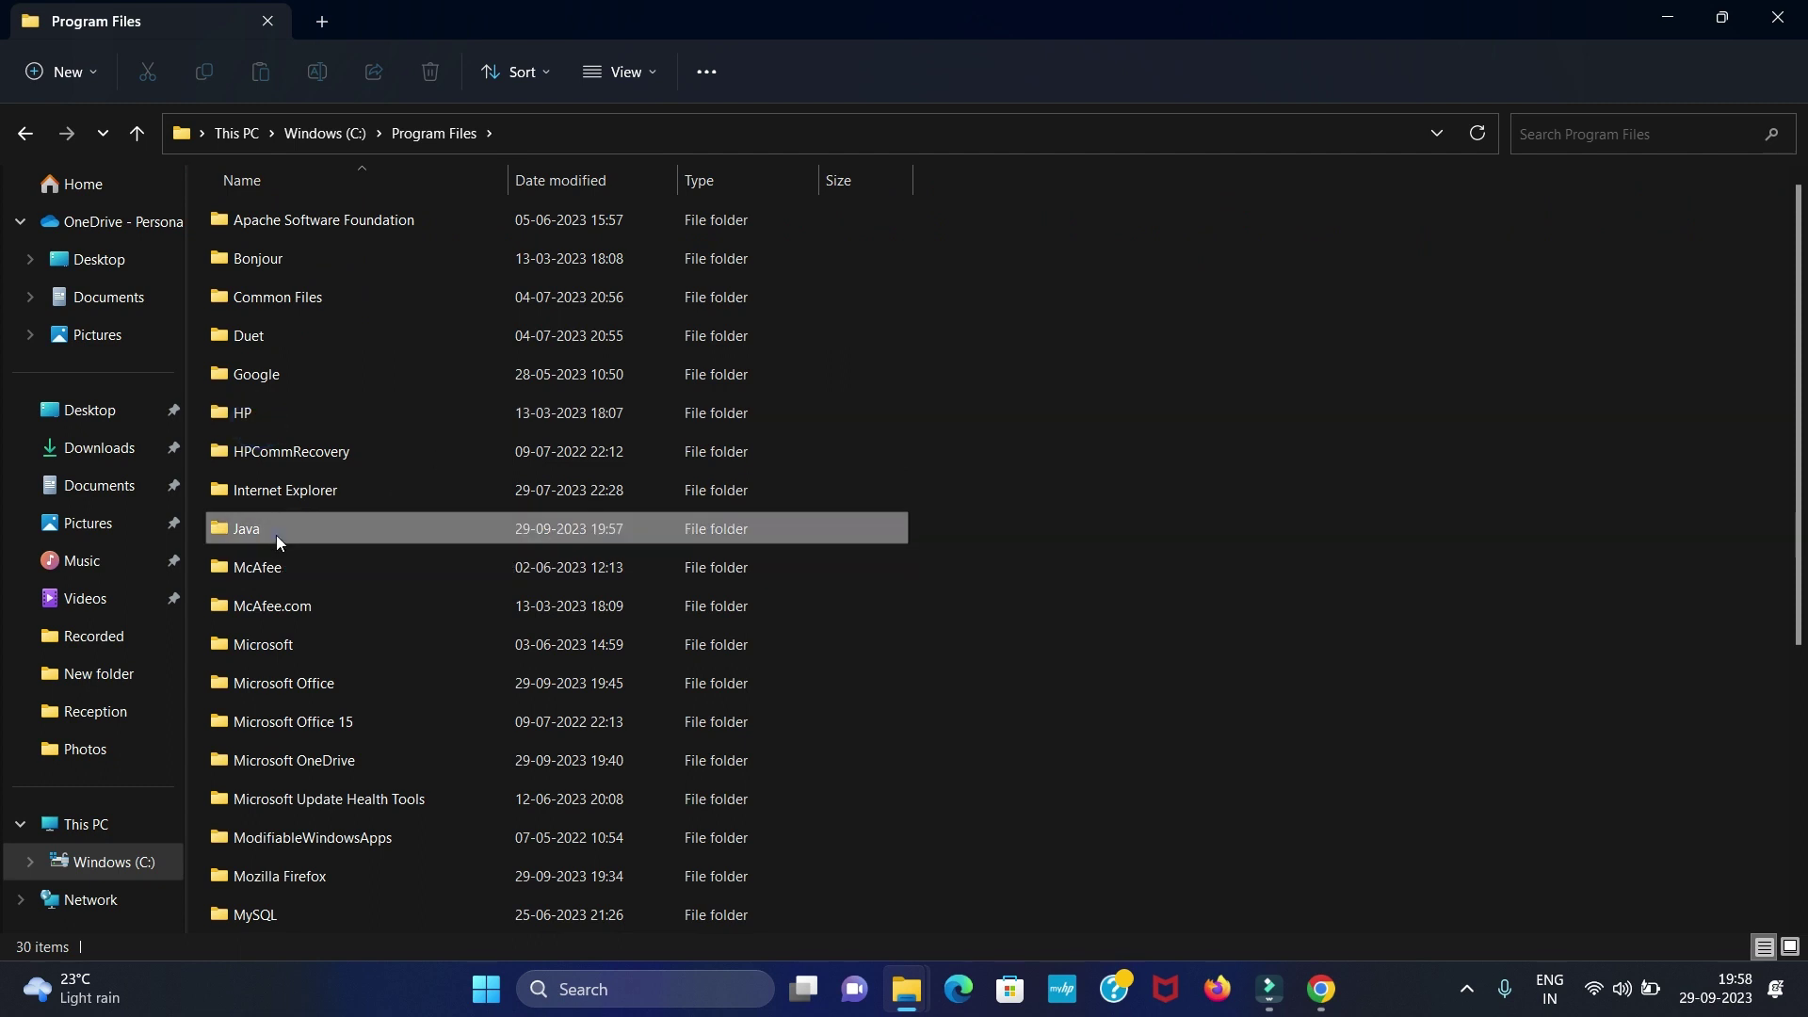
{"action": "double_click", "coordinate": [275, 535]}
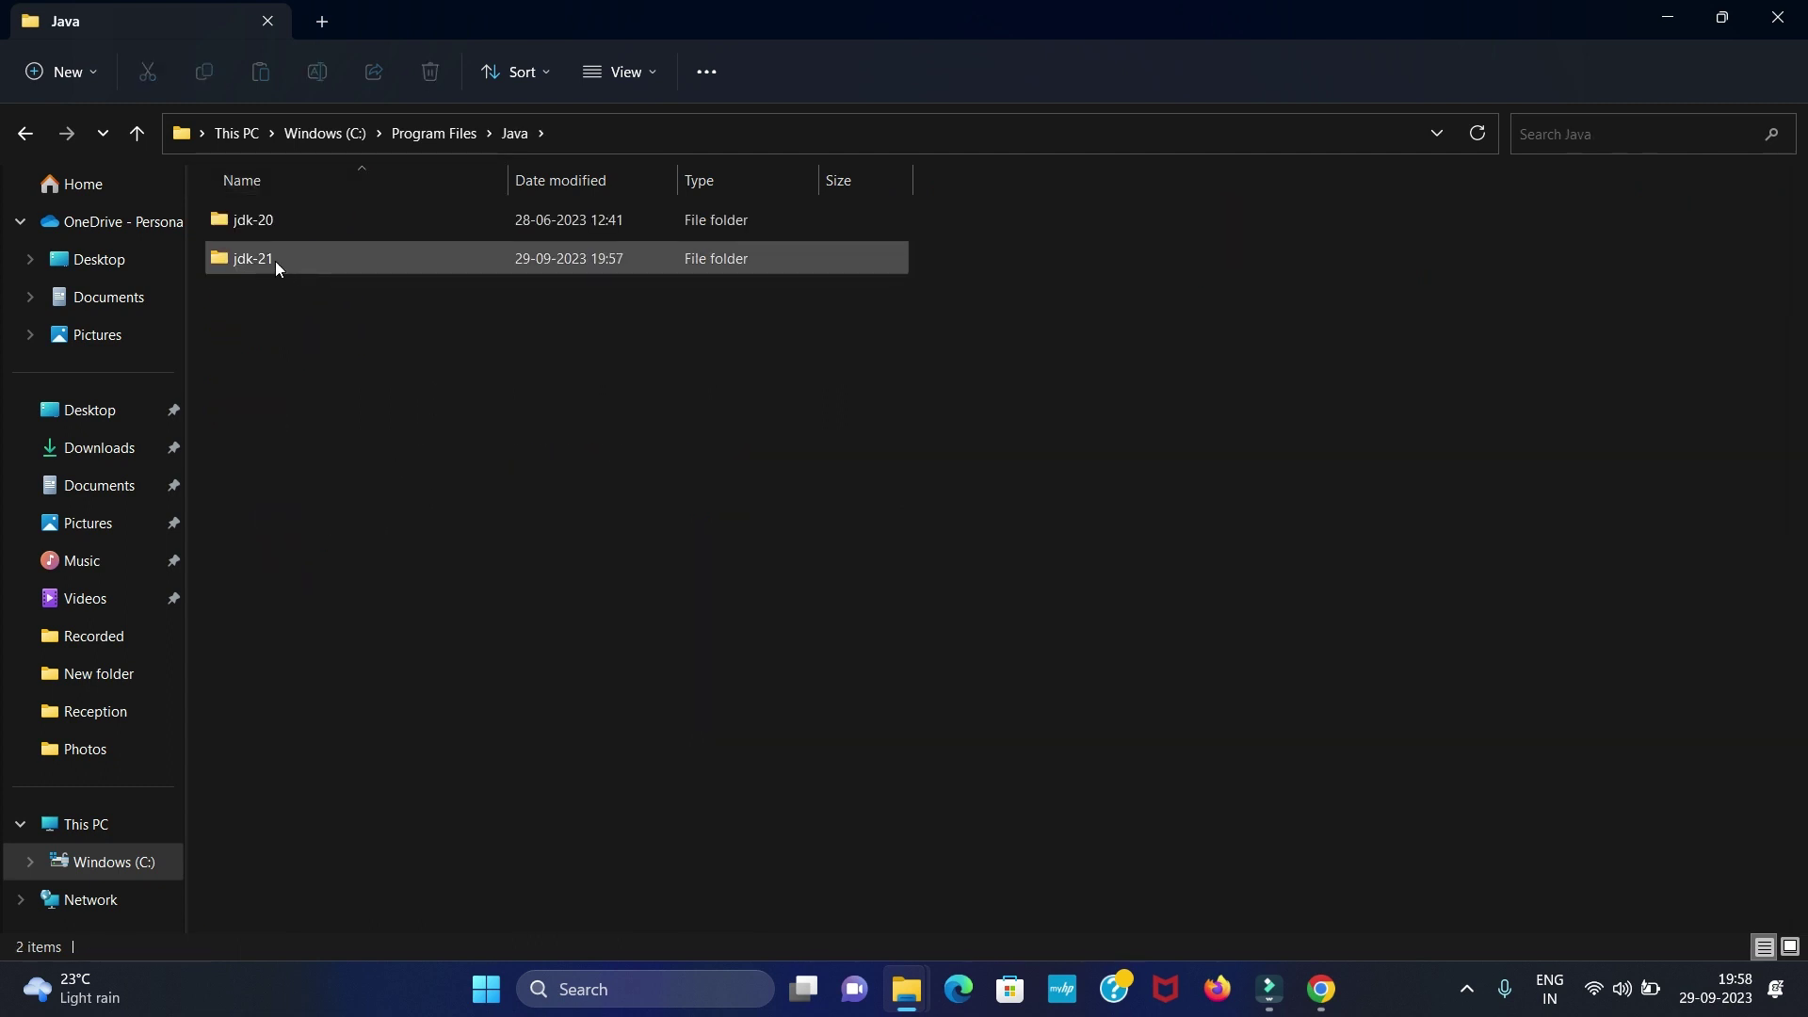
{"action": "mouse_move", "coordinate": [277, 268]}
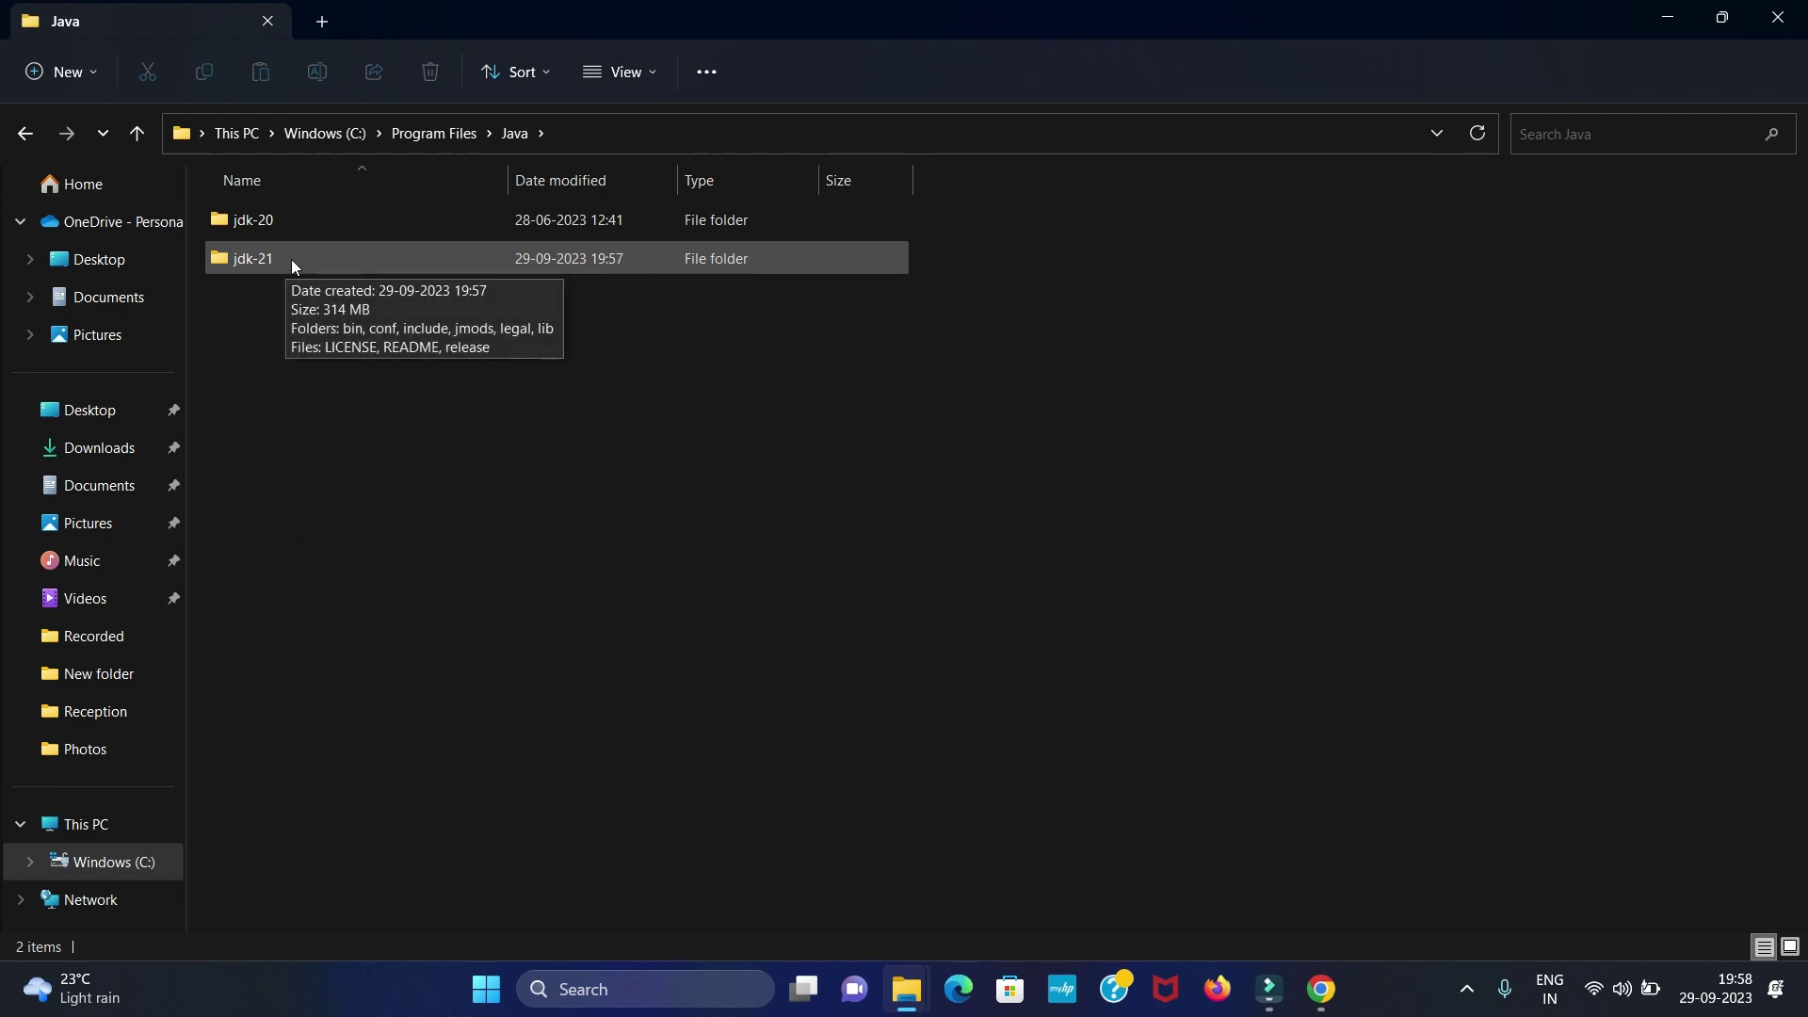
{"action": "double_click", "coordinate": [291, 258]}
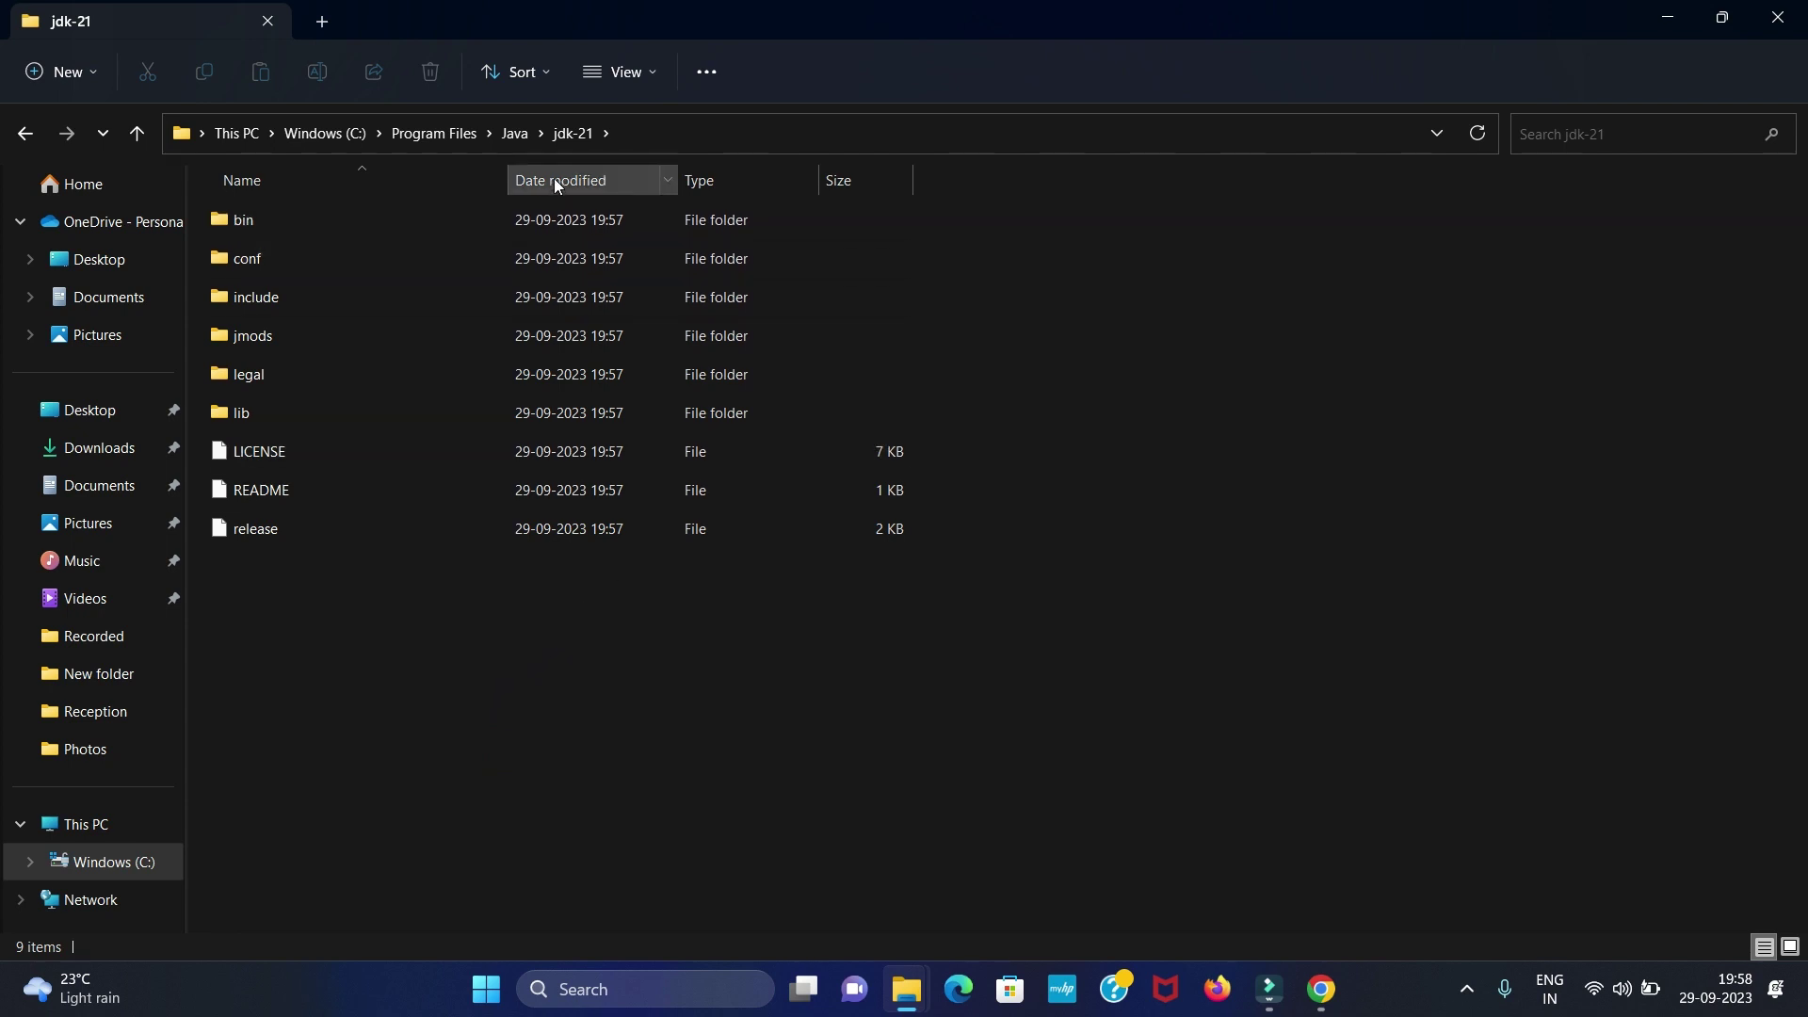
{"action": "double_click", "coordinate": [330, 227]}
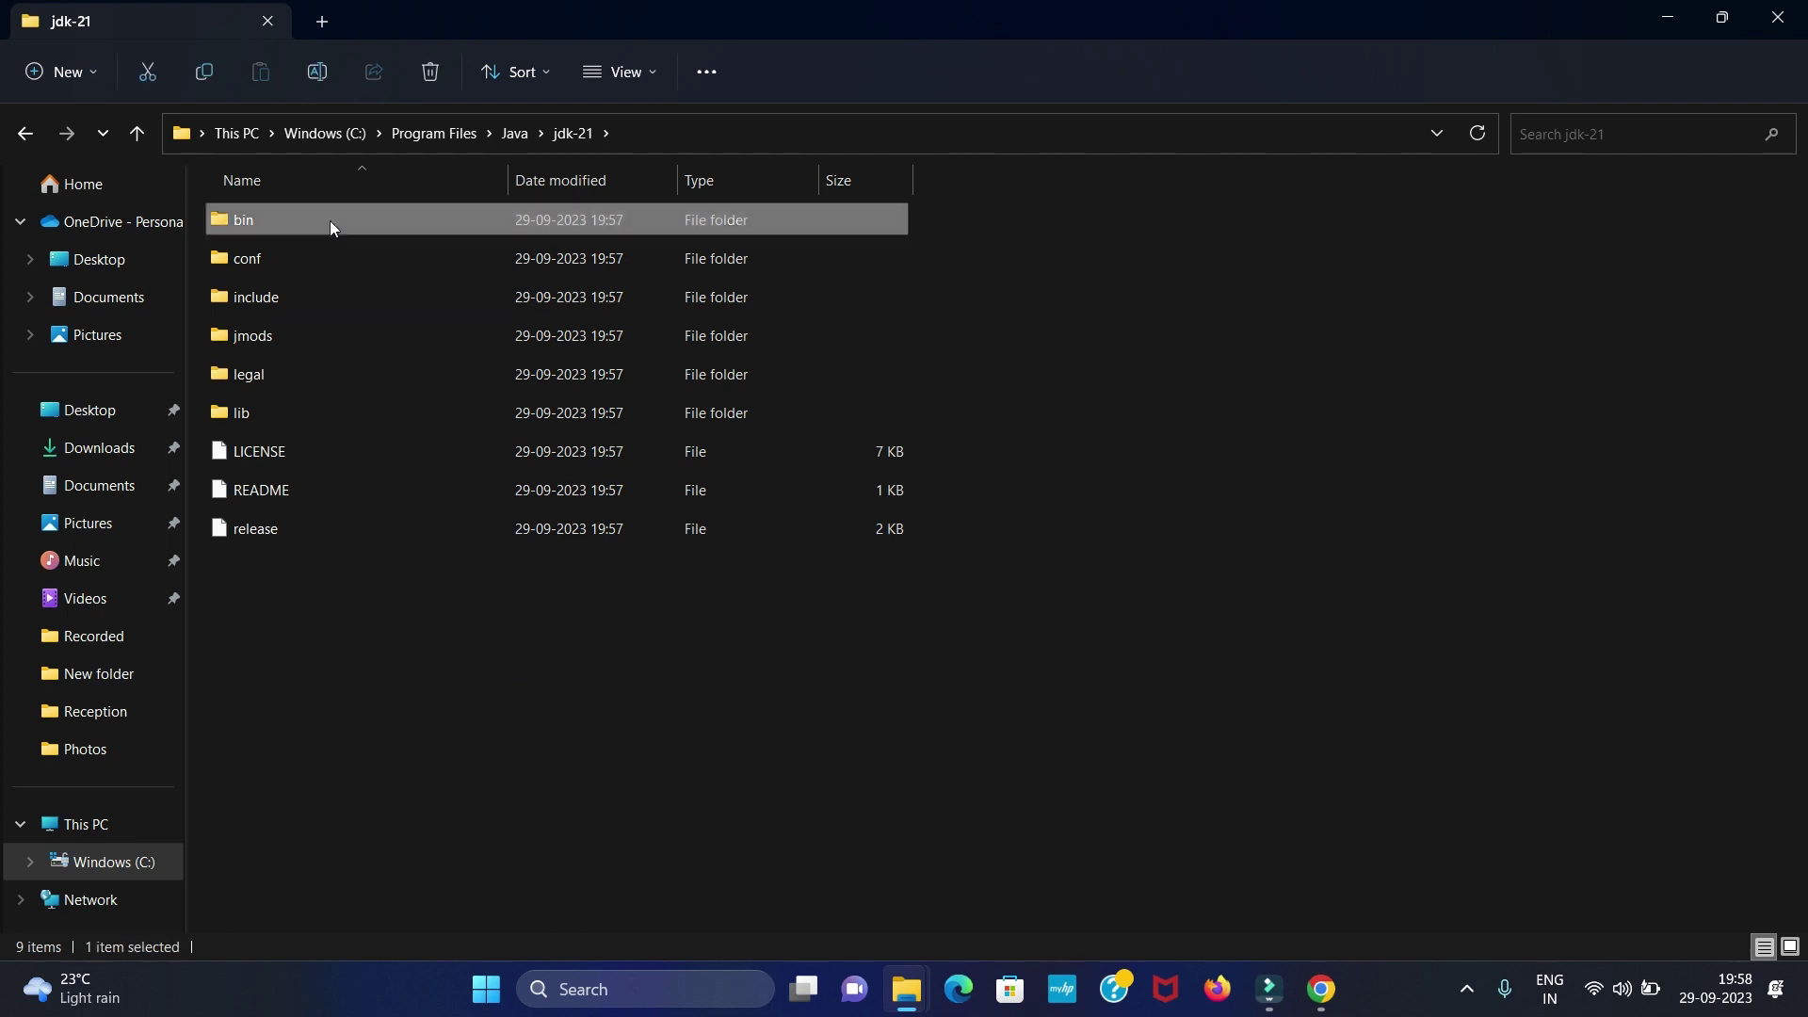
Step: Select the full bin folder path C:\Program Files\Java\jdk-21\bin in the address bar
{"action": "left_click", "coordinate": [713, 133]}
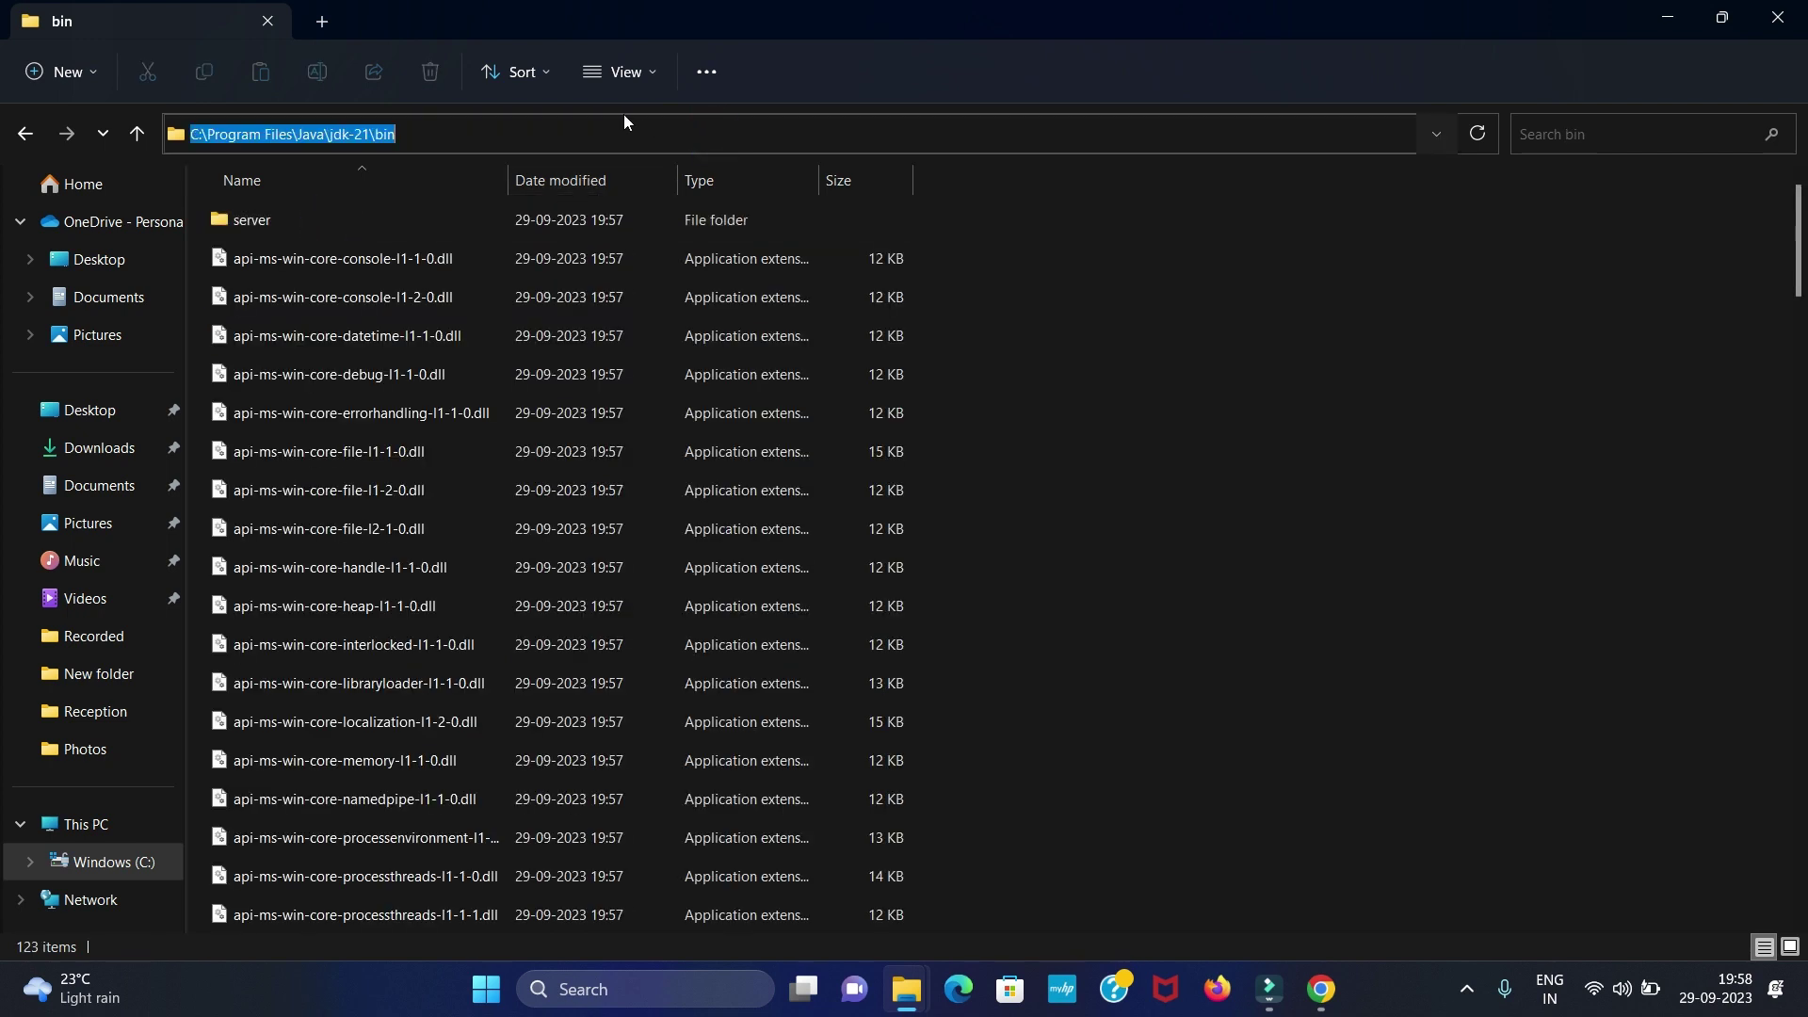
{"action": "type", "text": "c"}
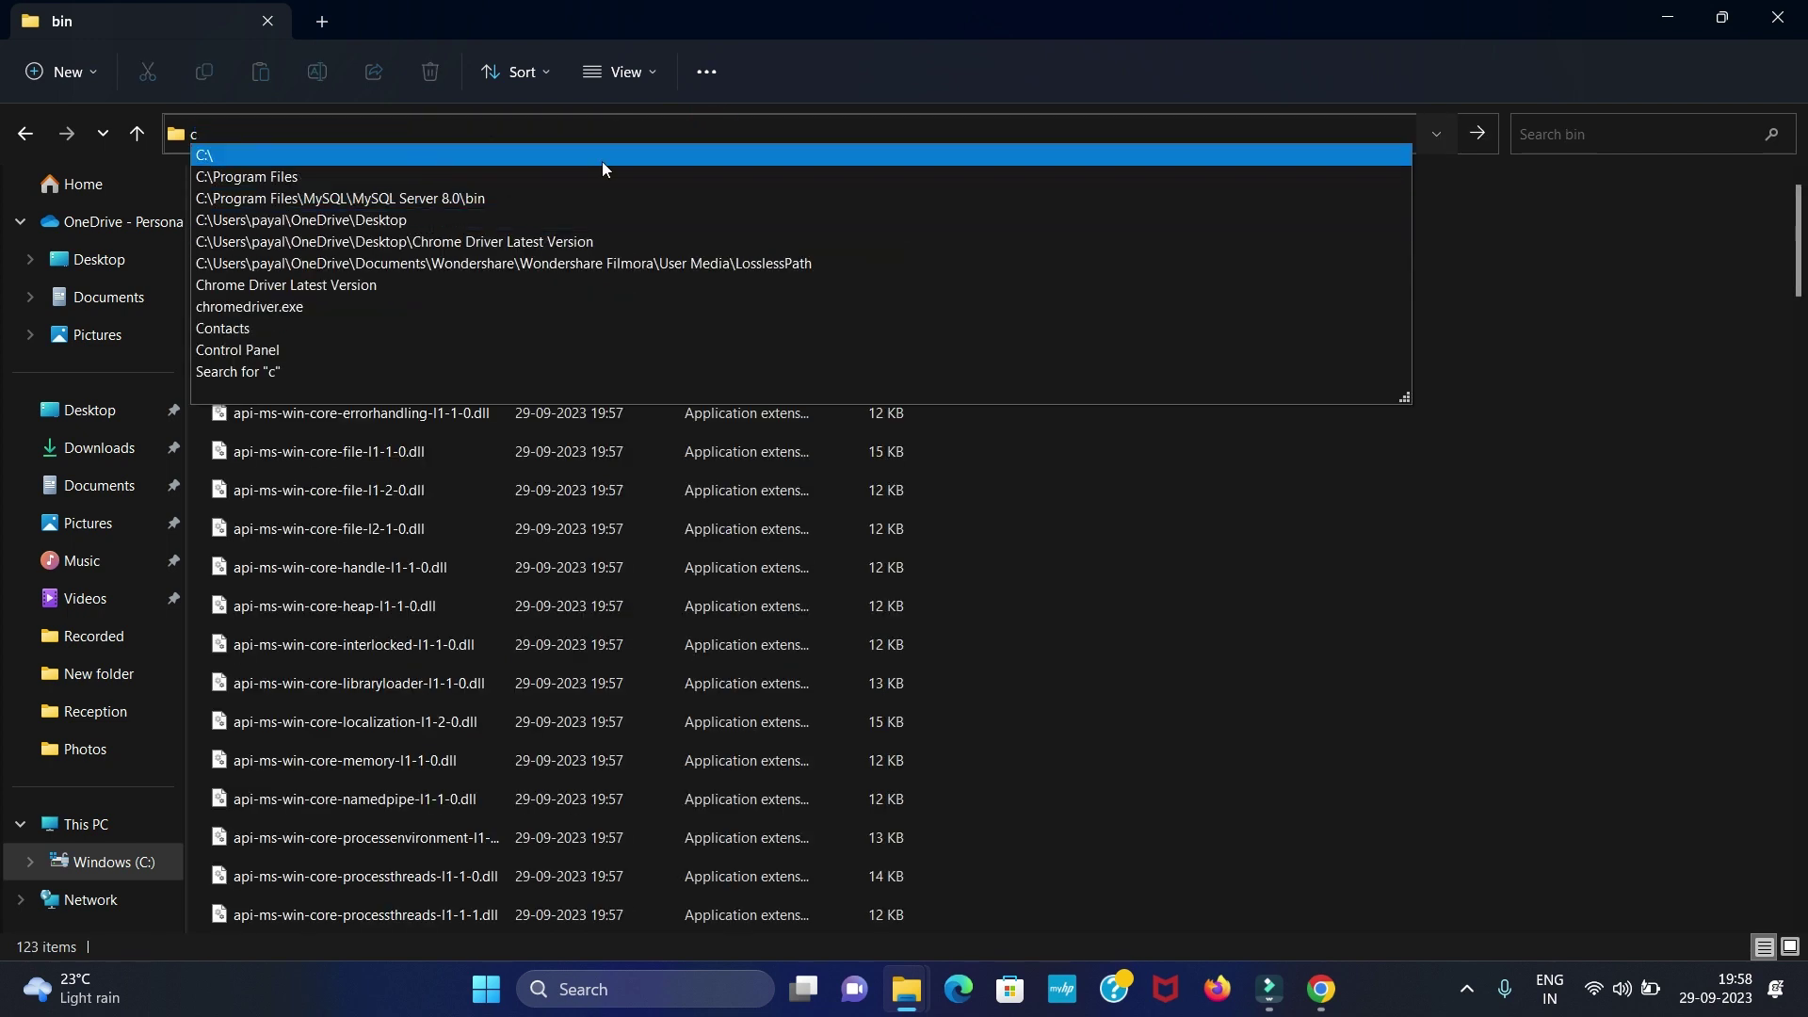
{"action": "left_click", "coordinate": [1037, 586]}
{"action": "left_click", "coordinate": [742, 138]}
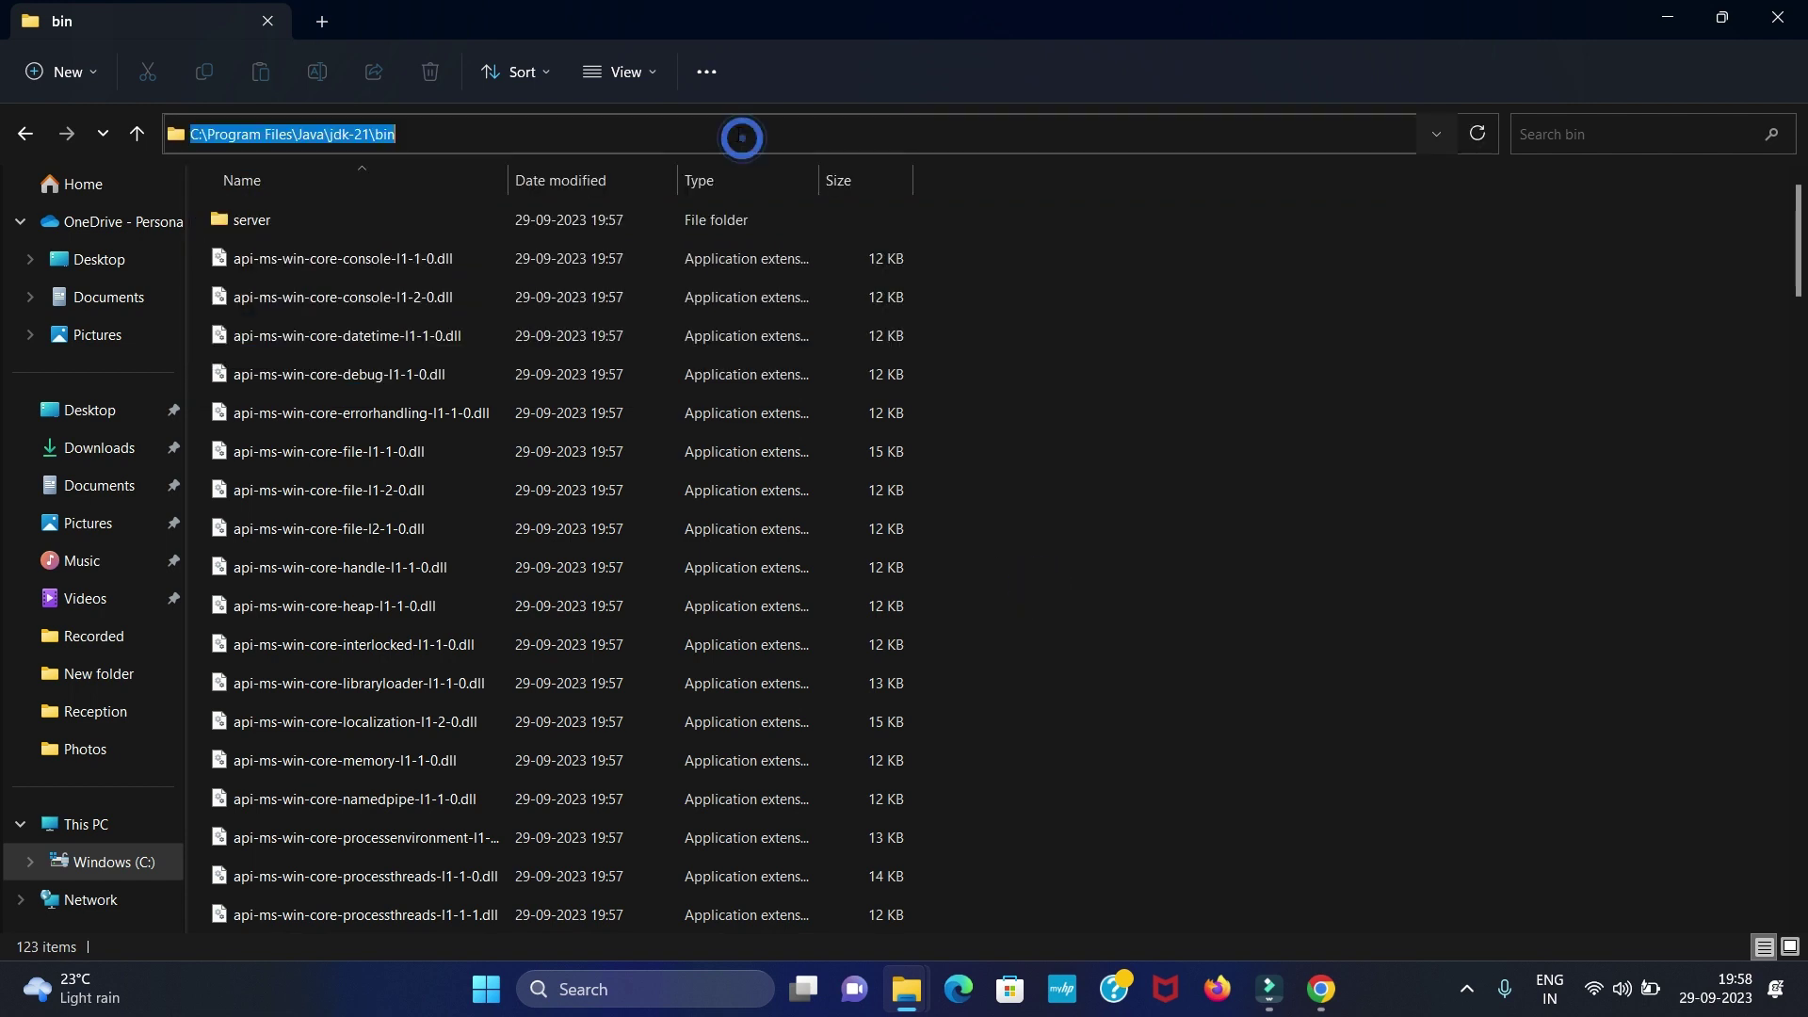
Step: Open 'Edit the system environment variables' via an 'env' search and centre System Properties
{"action": "left_click", "coordinate": [99, 835]}
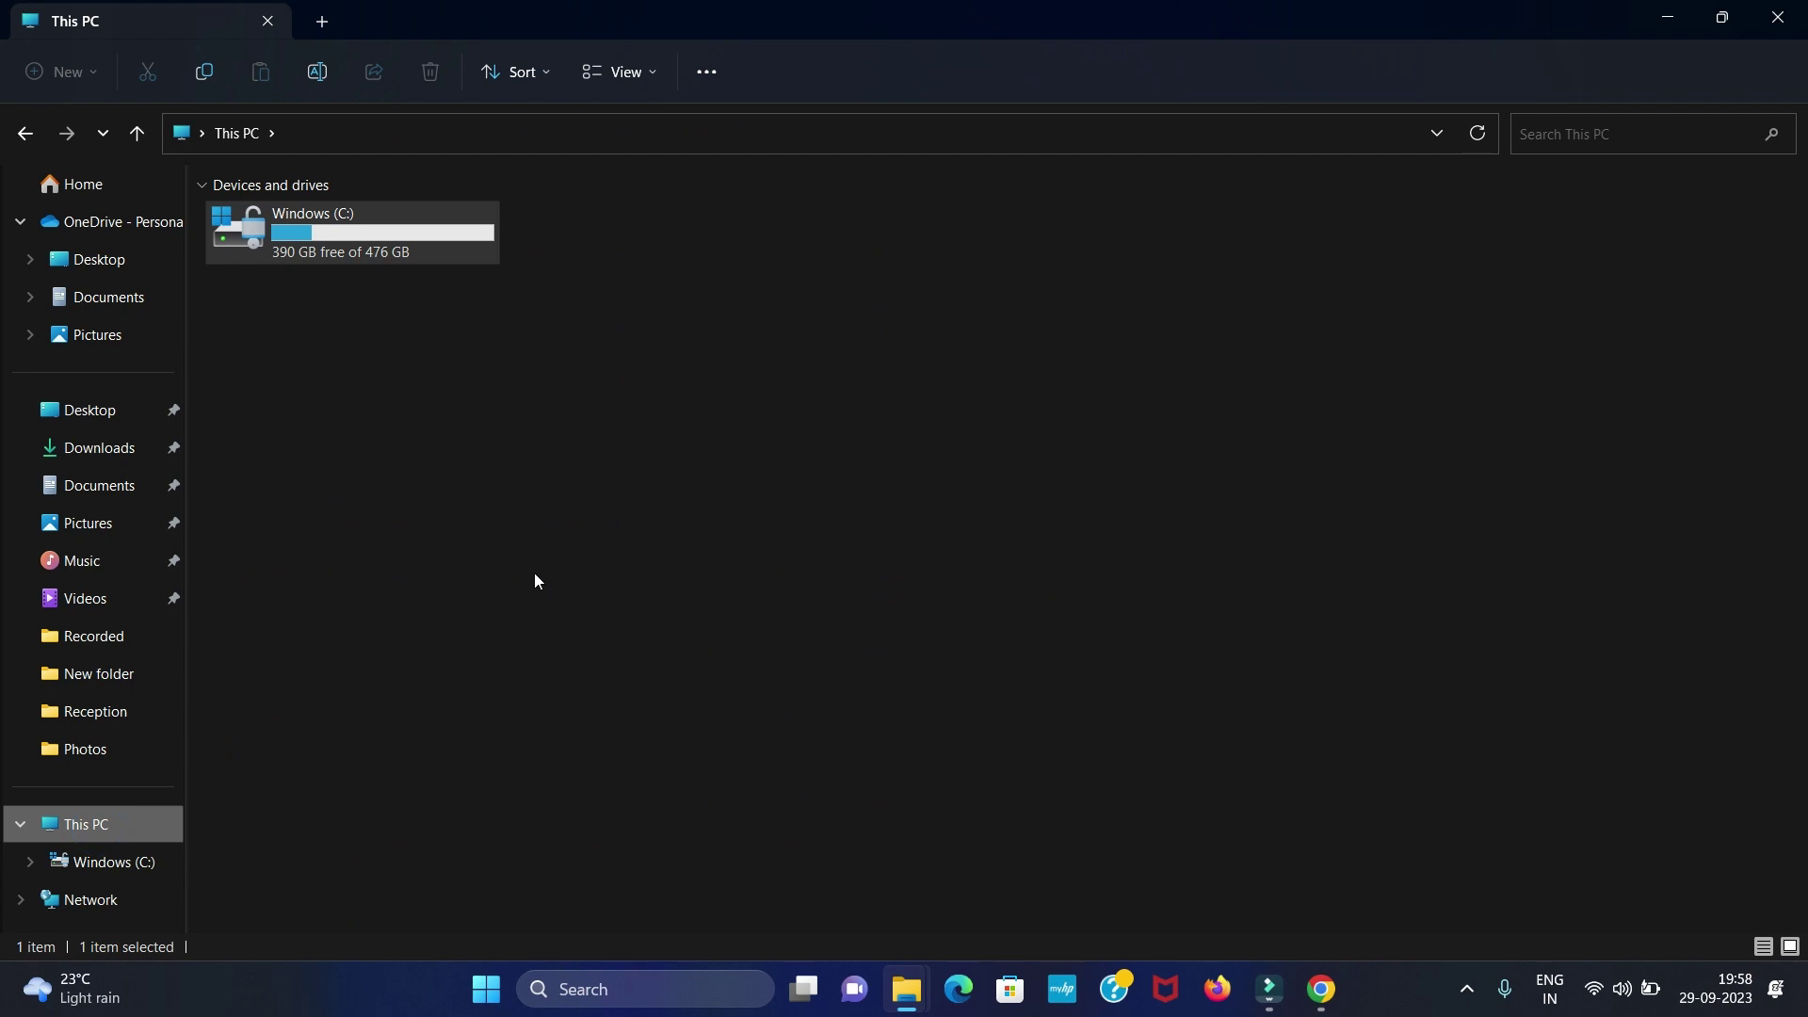
{"action": "left_click", "coordinate": [619, 991]}
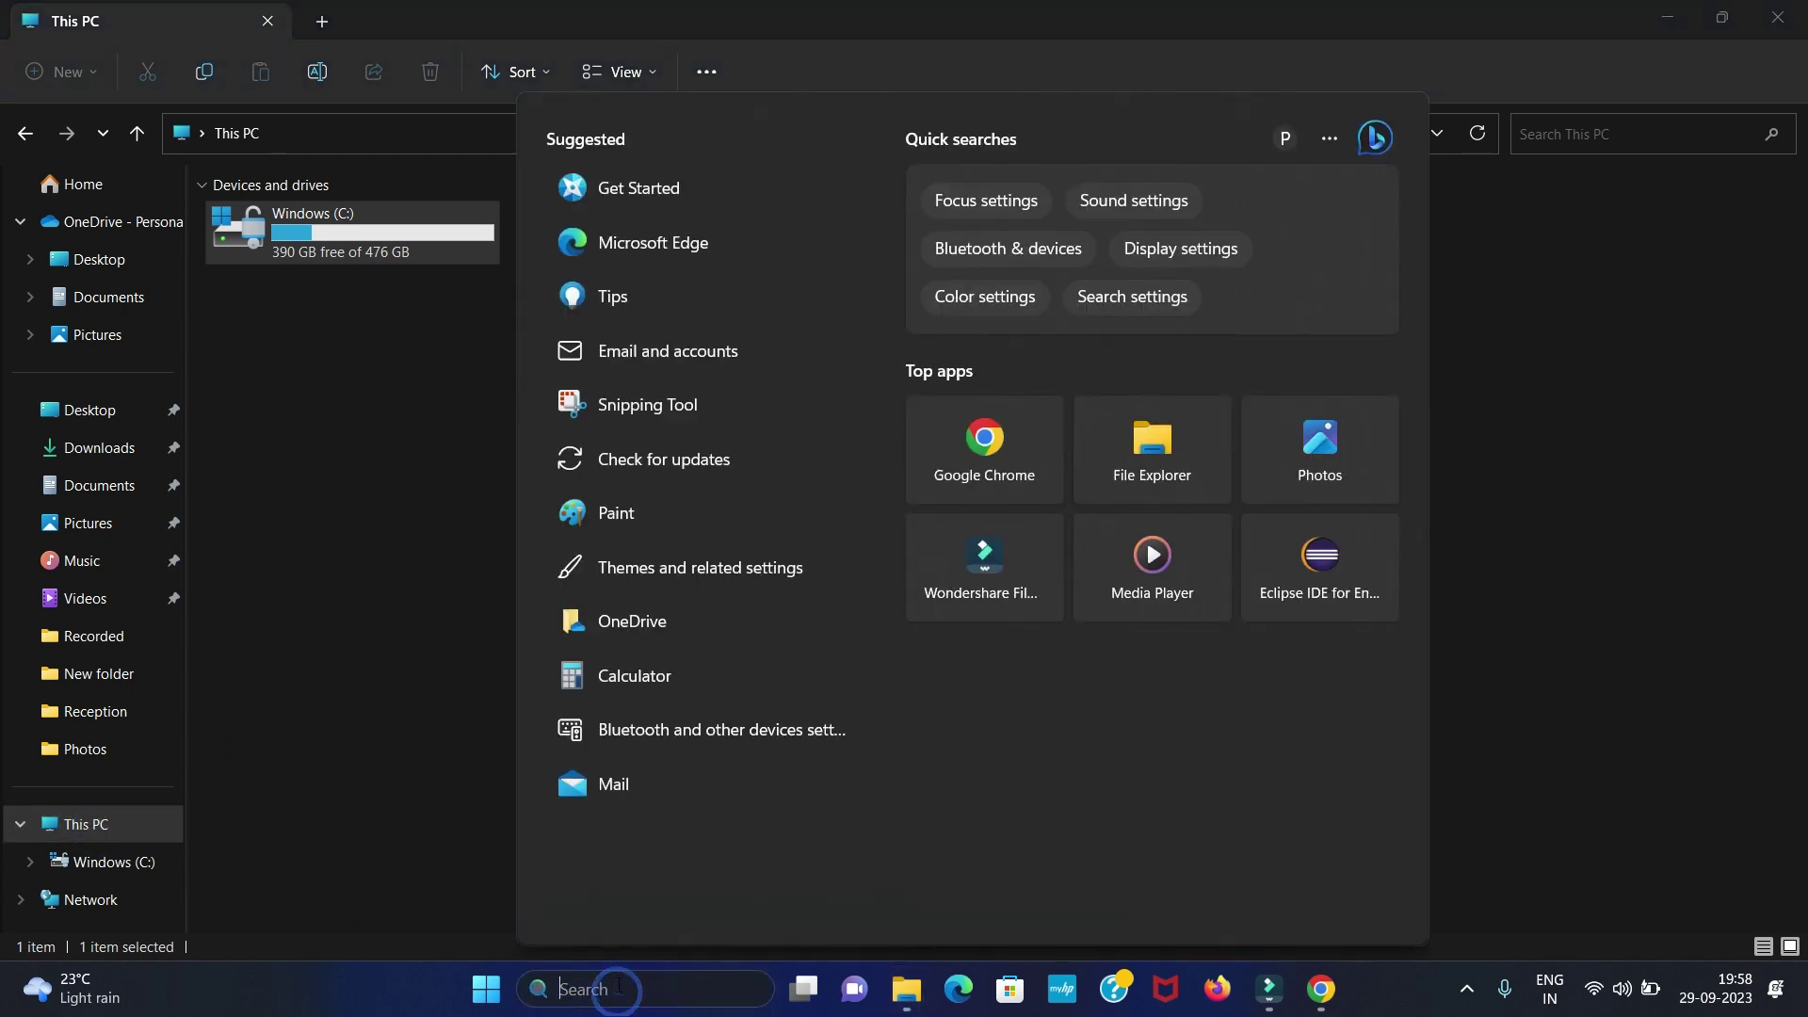
{"action": "type", "text": "env"}
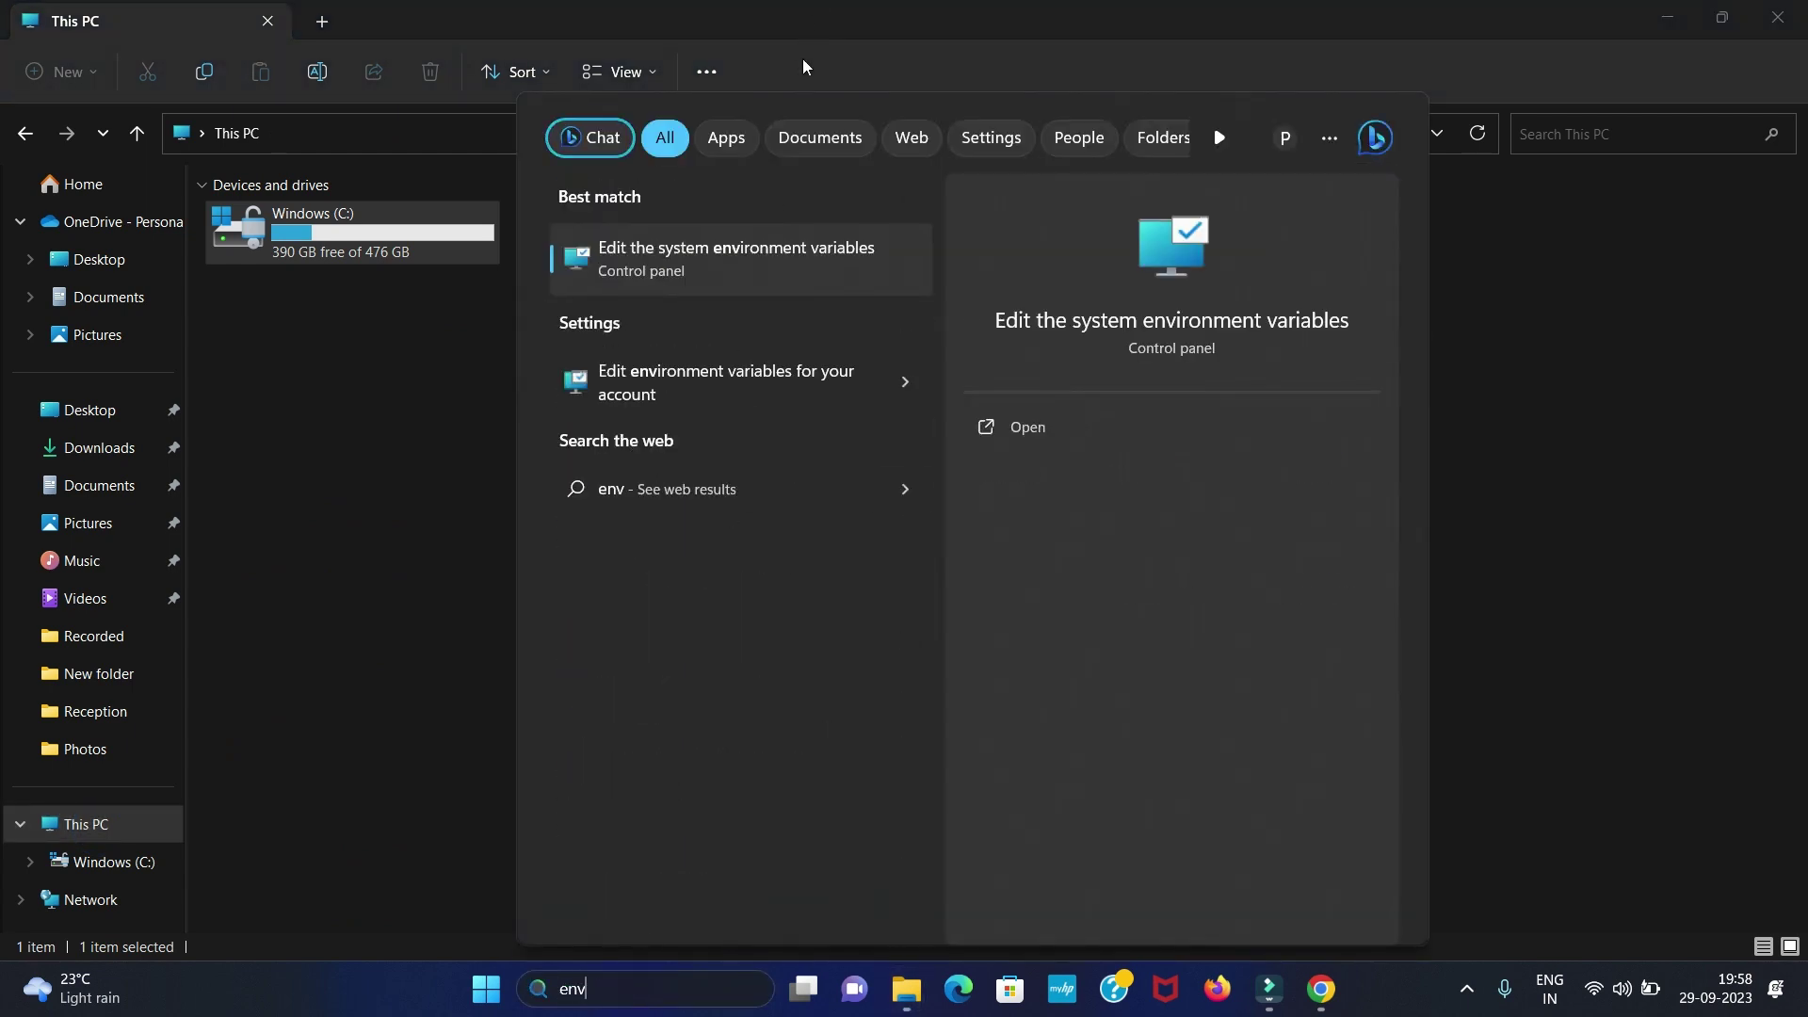
{"action": "left_click", "coordinate": [754, 266]}
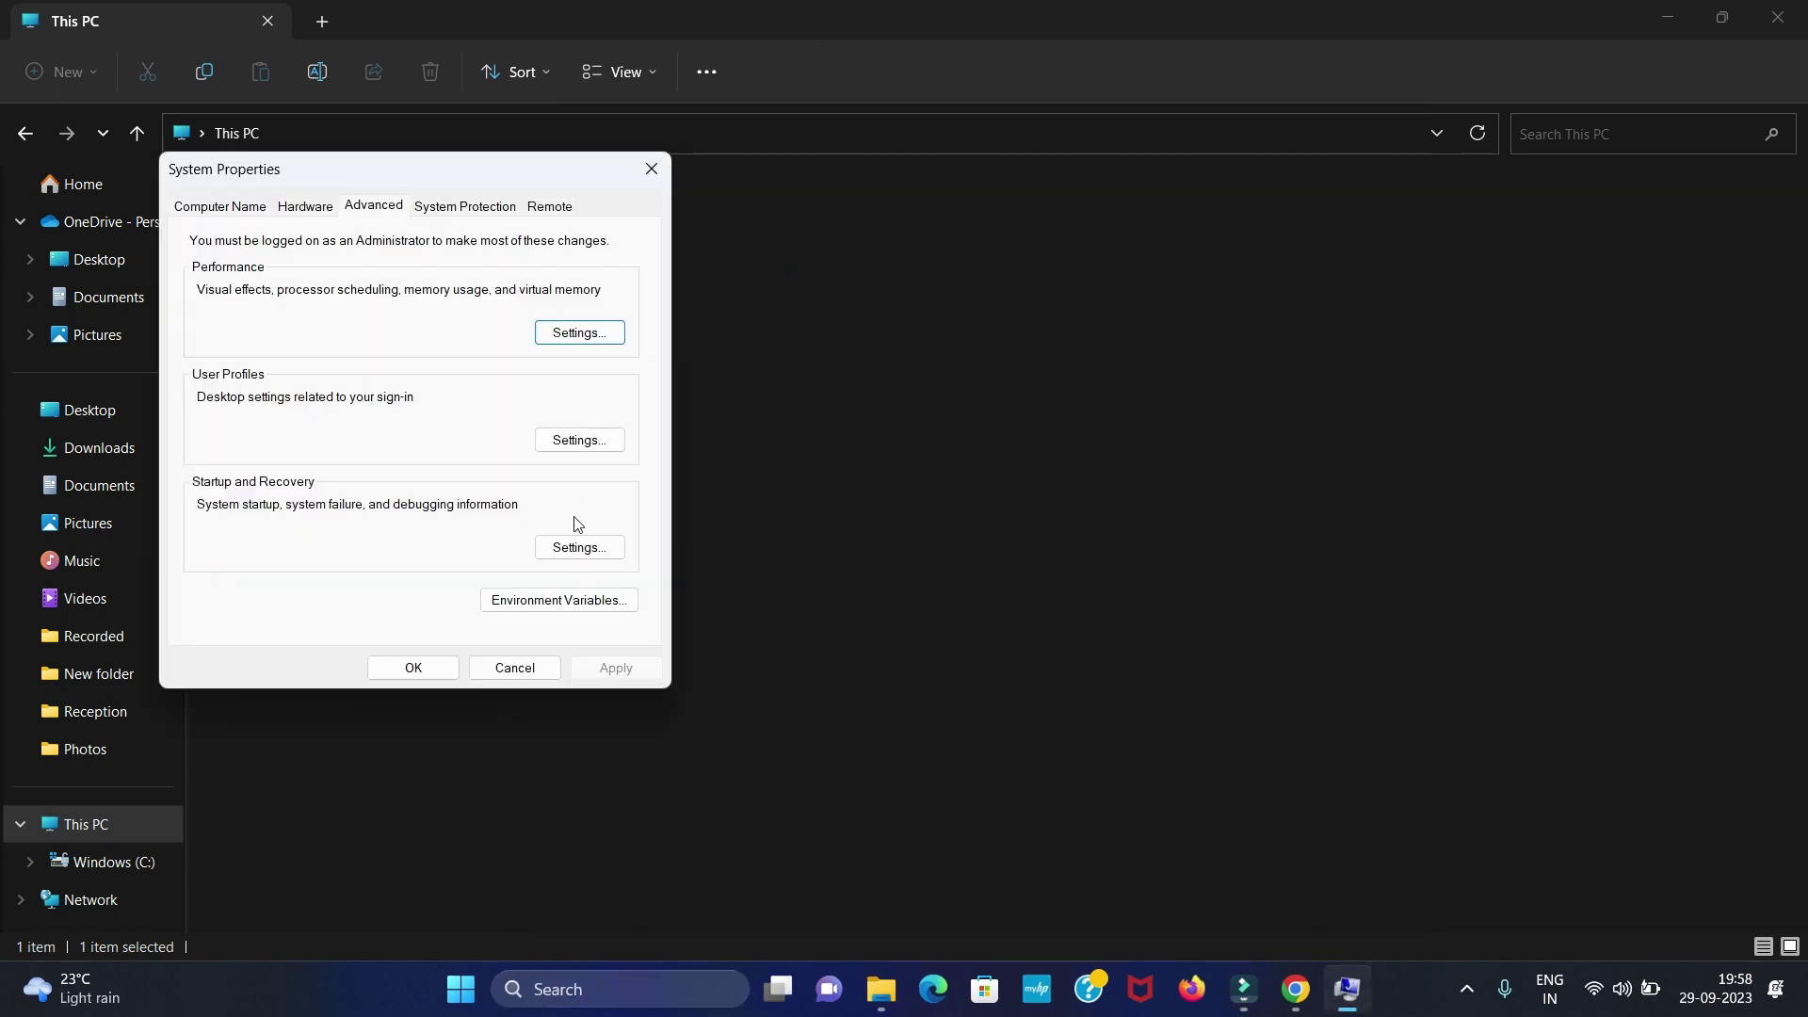
{"action": "left_click_drag", "start_coordinate": [546, 179], "coordinate": [1030, 196]}
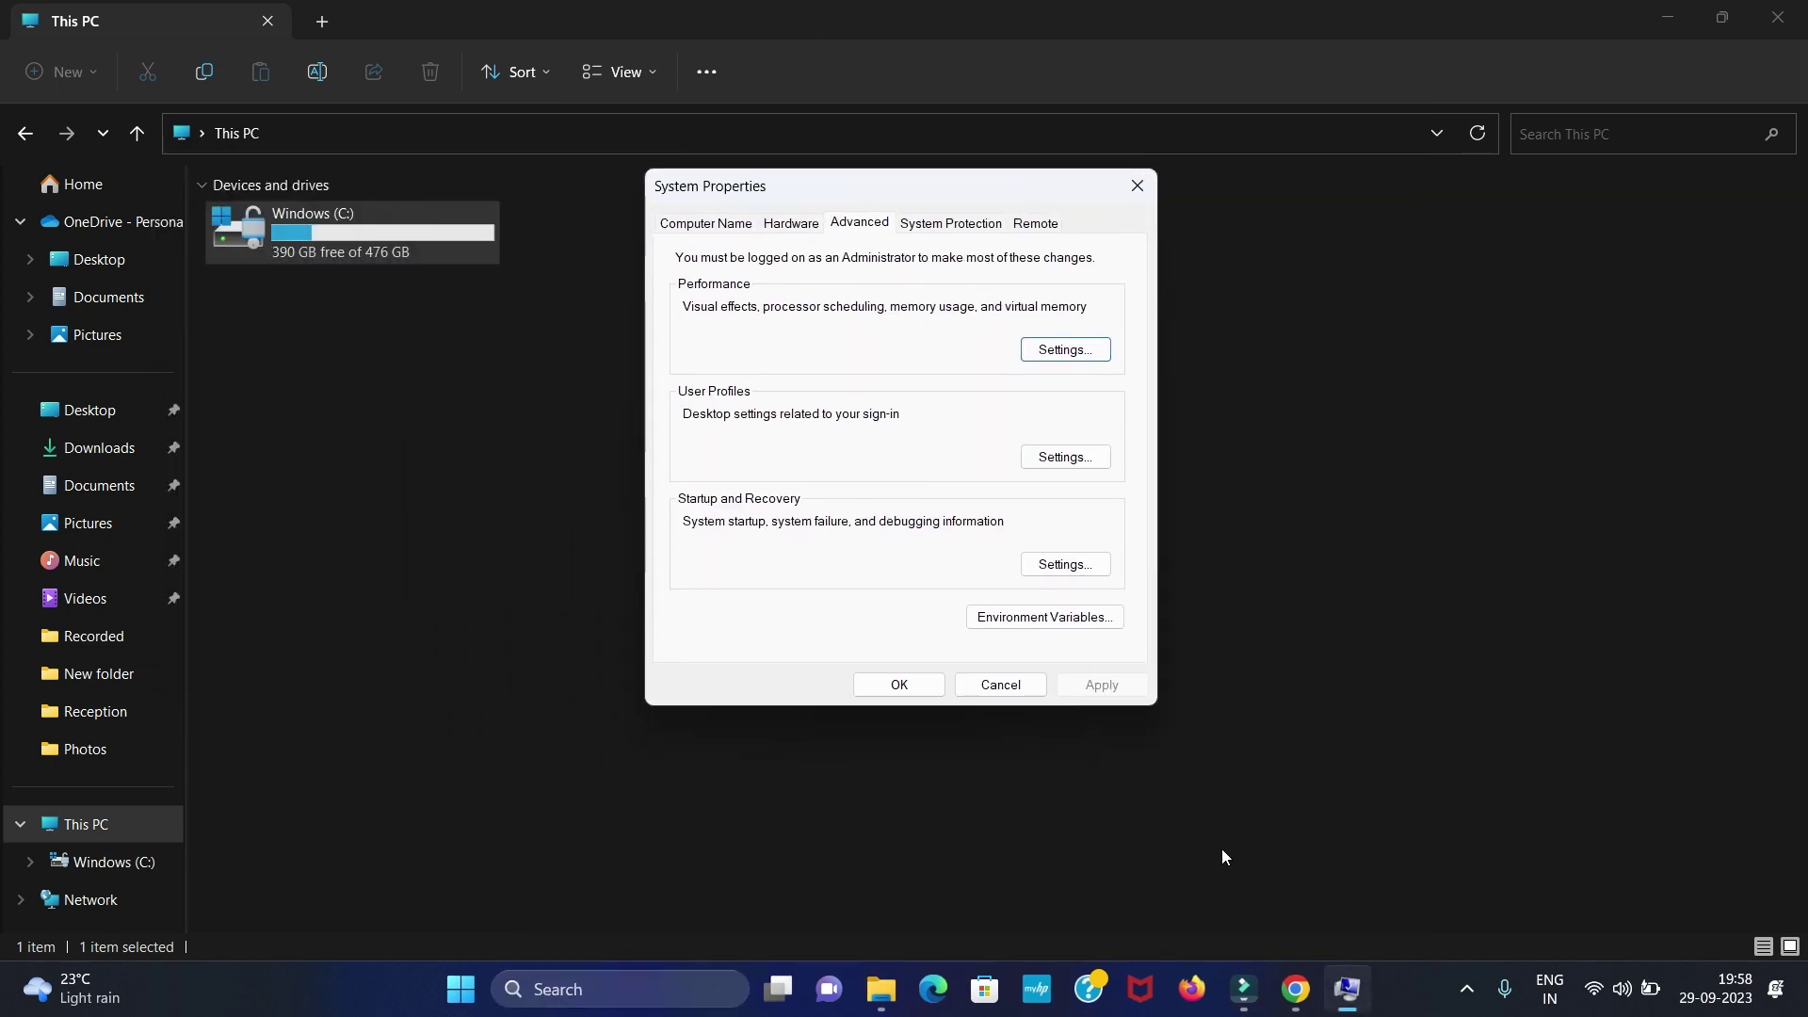
Step: Open the Environment Variables window and select the system Path variable
{"action": "left_click", "coordinate": [1059, 622]}
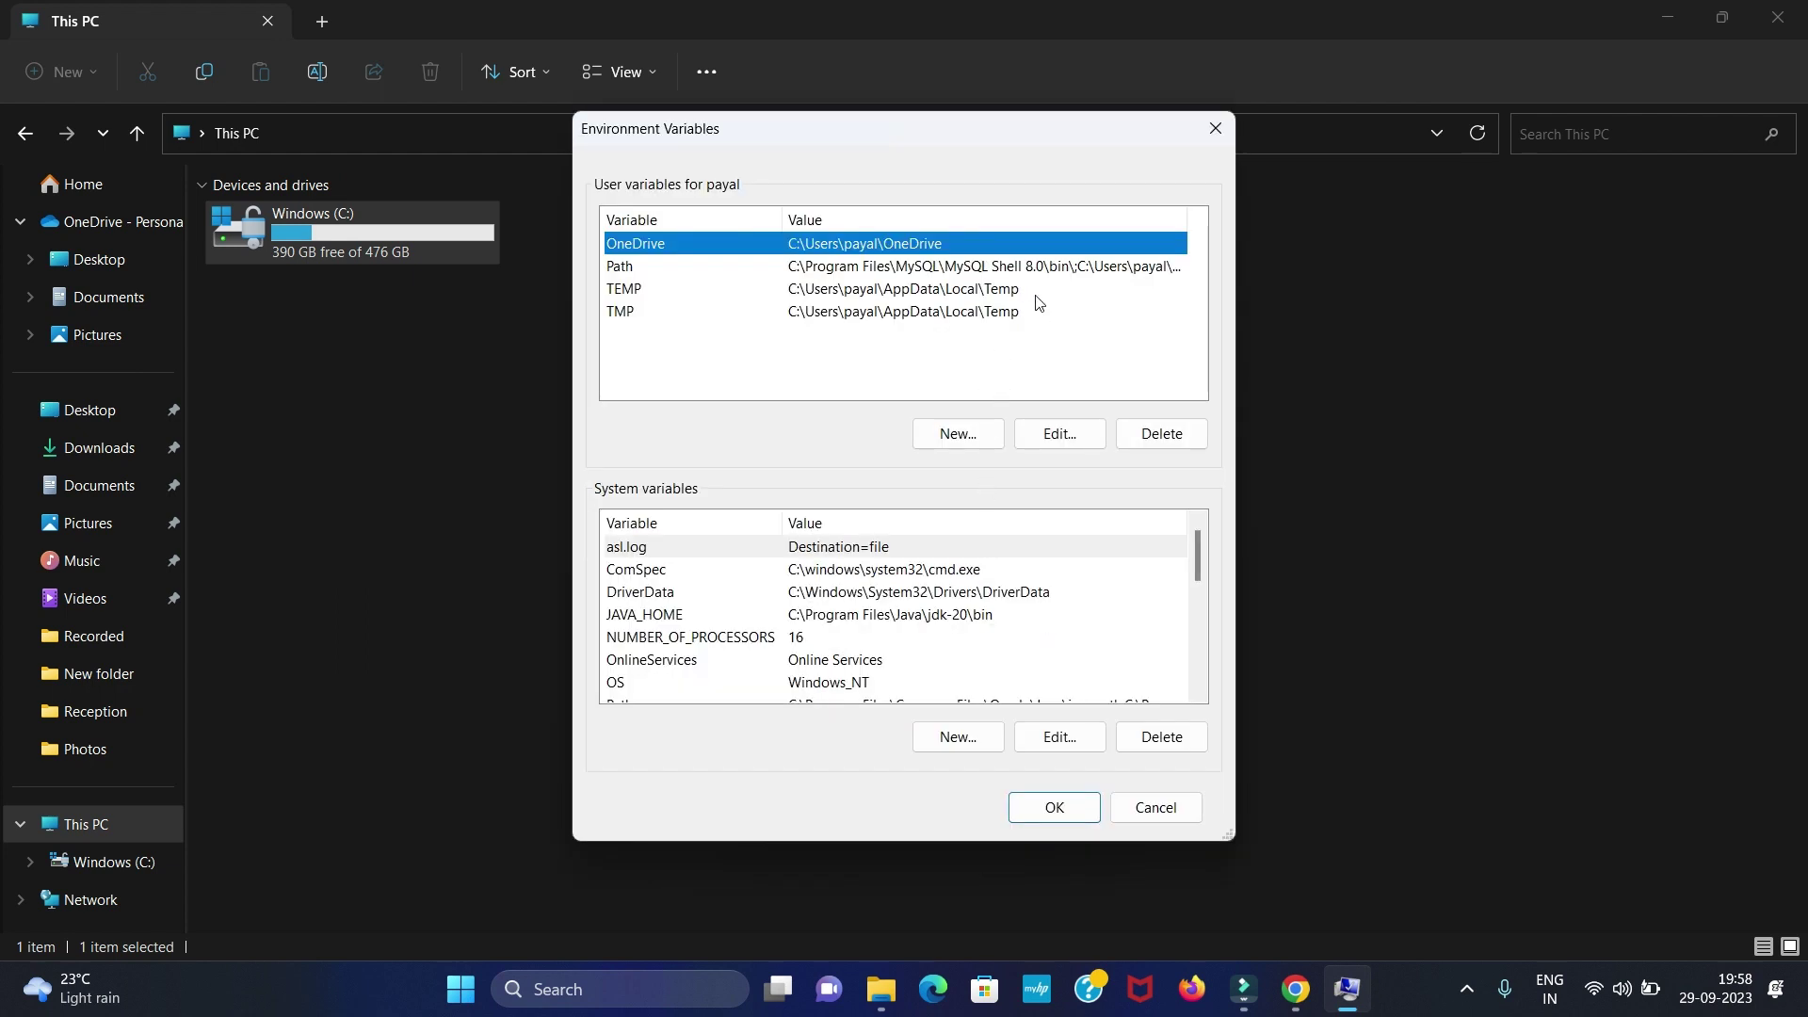
{"action": "left_click_drag", "start_coordinate": [1023, 140], "coordinate": [1025, 63]}
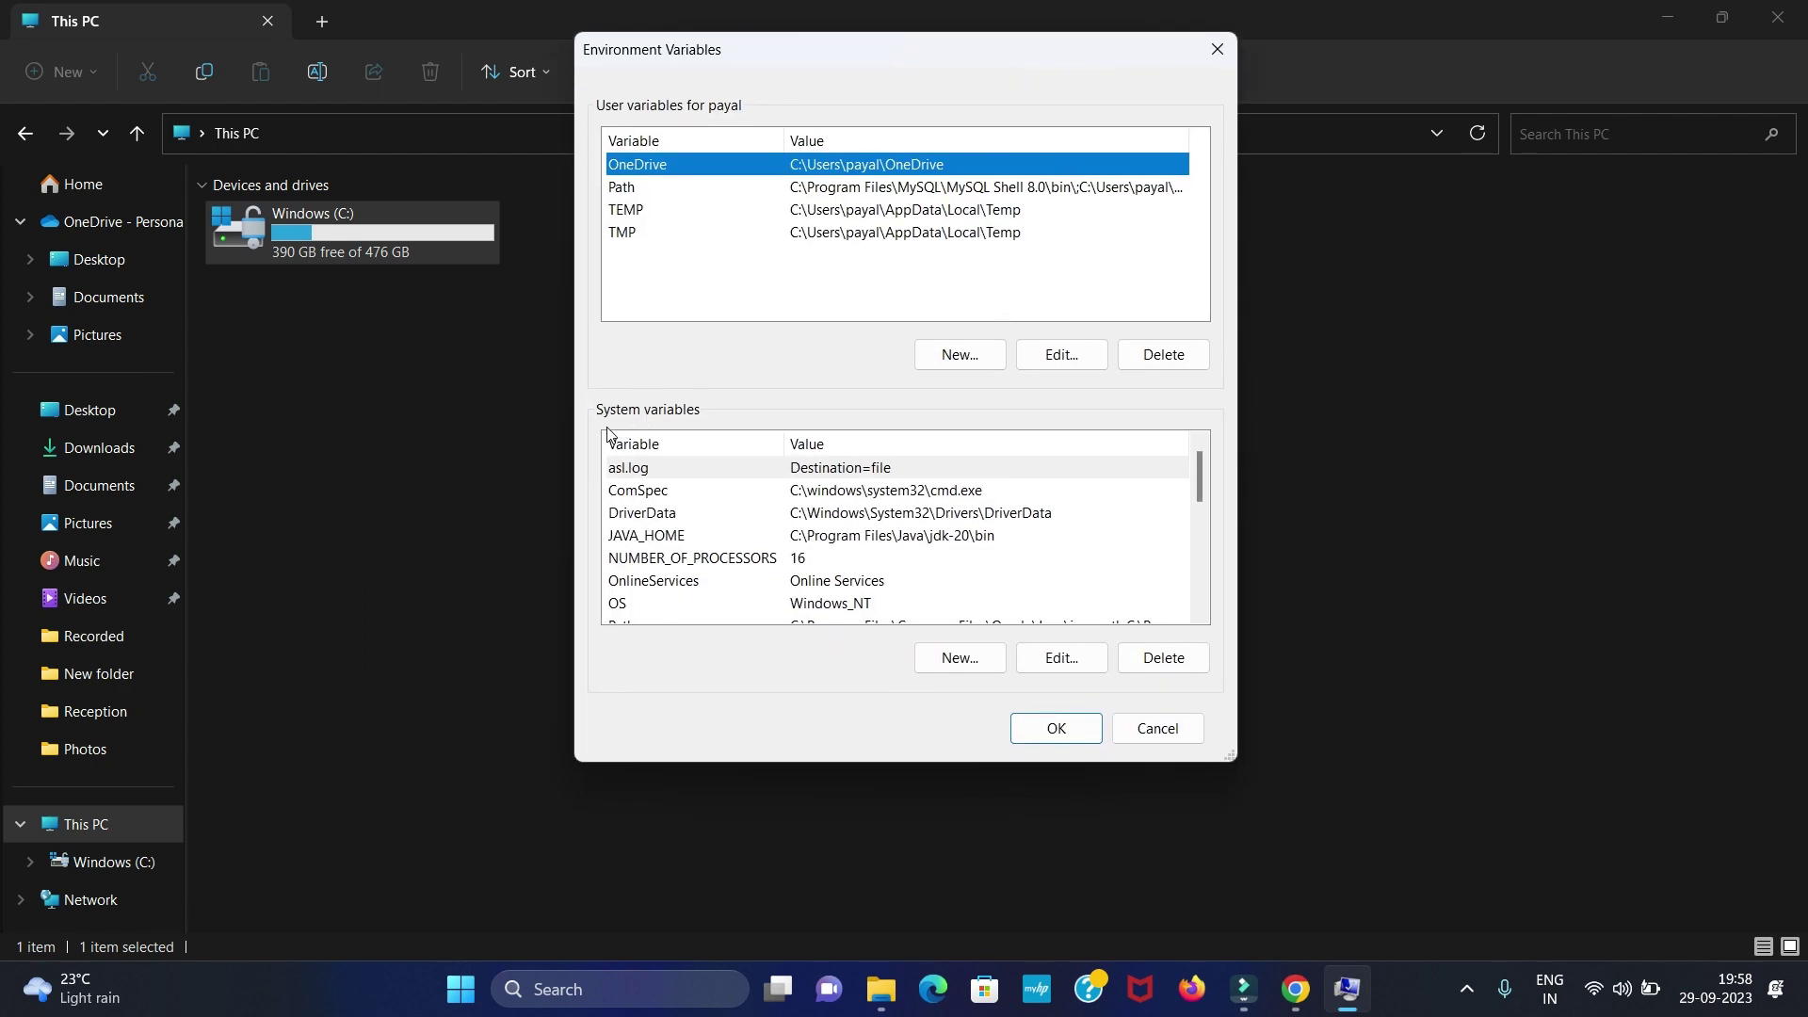
{"action": "scroll", "coordinate": [791, 566], "scroll_direction": "down", "scroll_amount": 1}
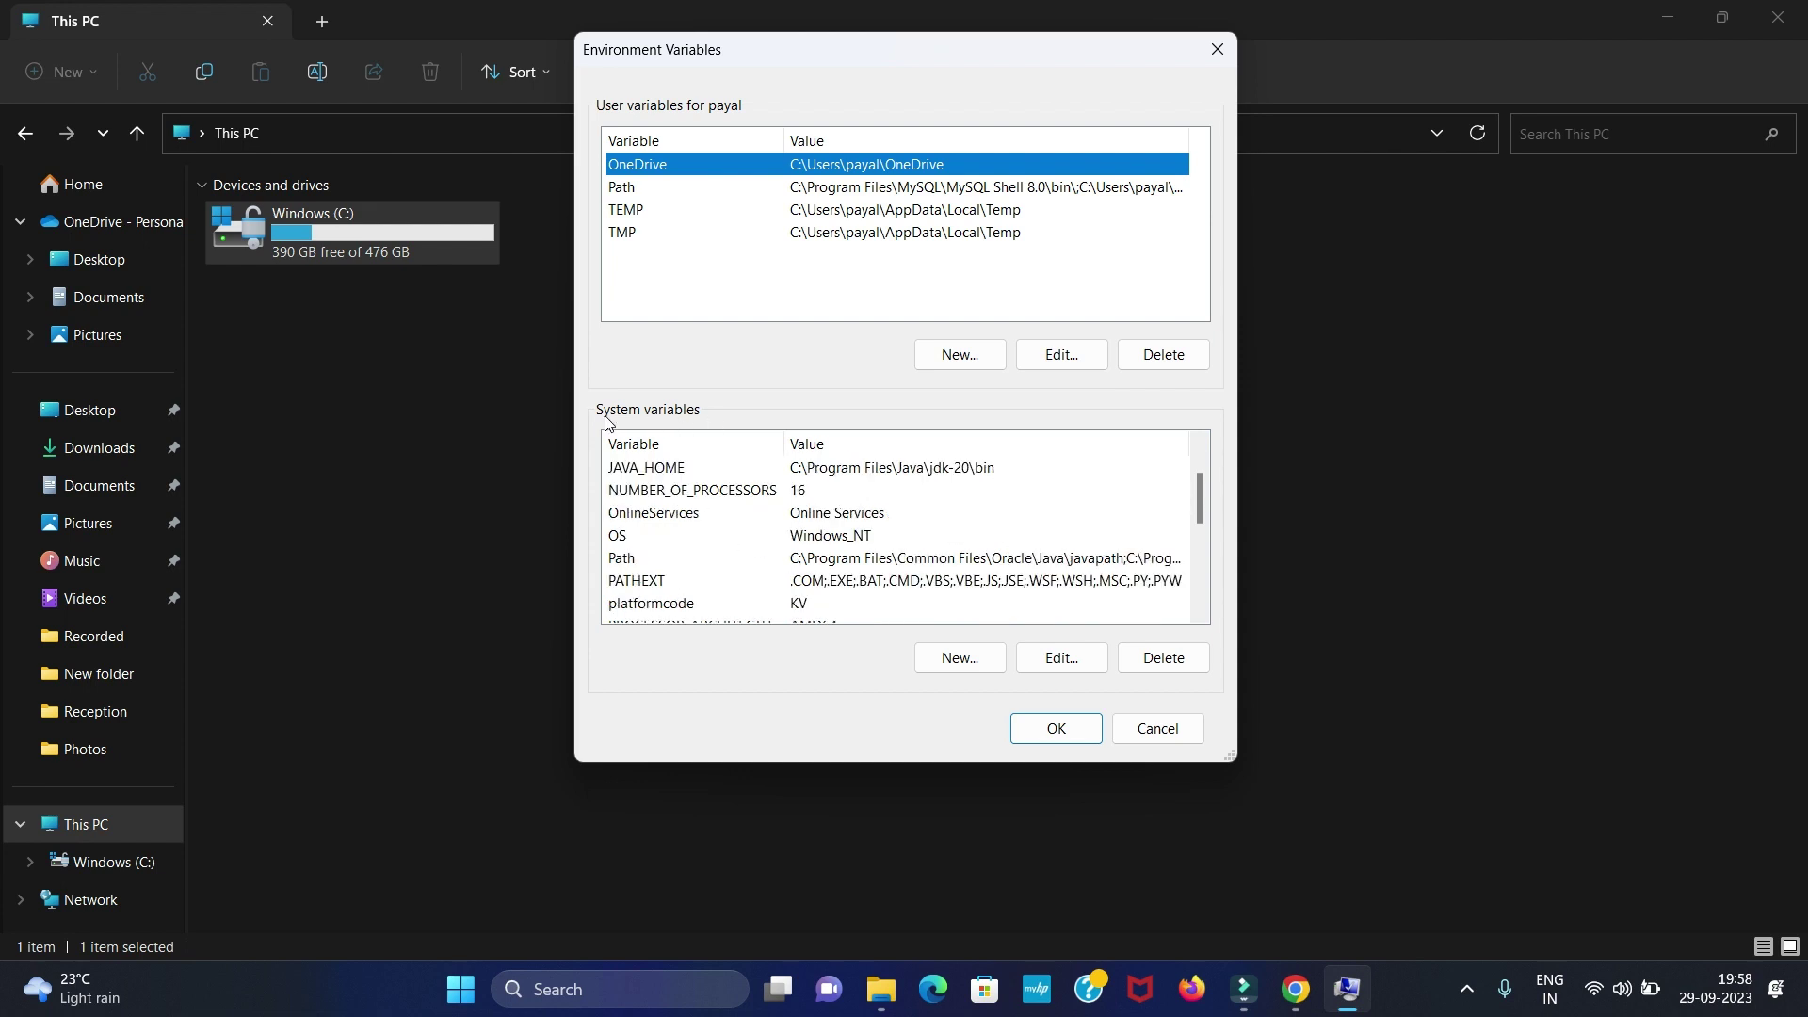
{"action": "left_click", "coordinate": [833, 564]}
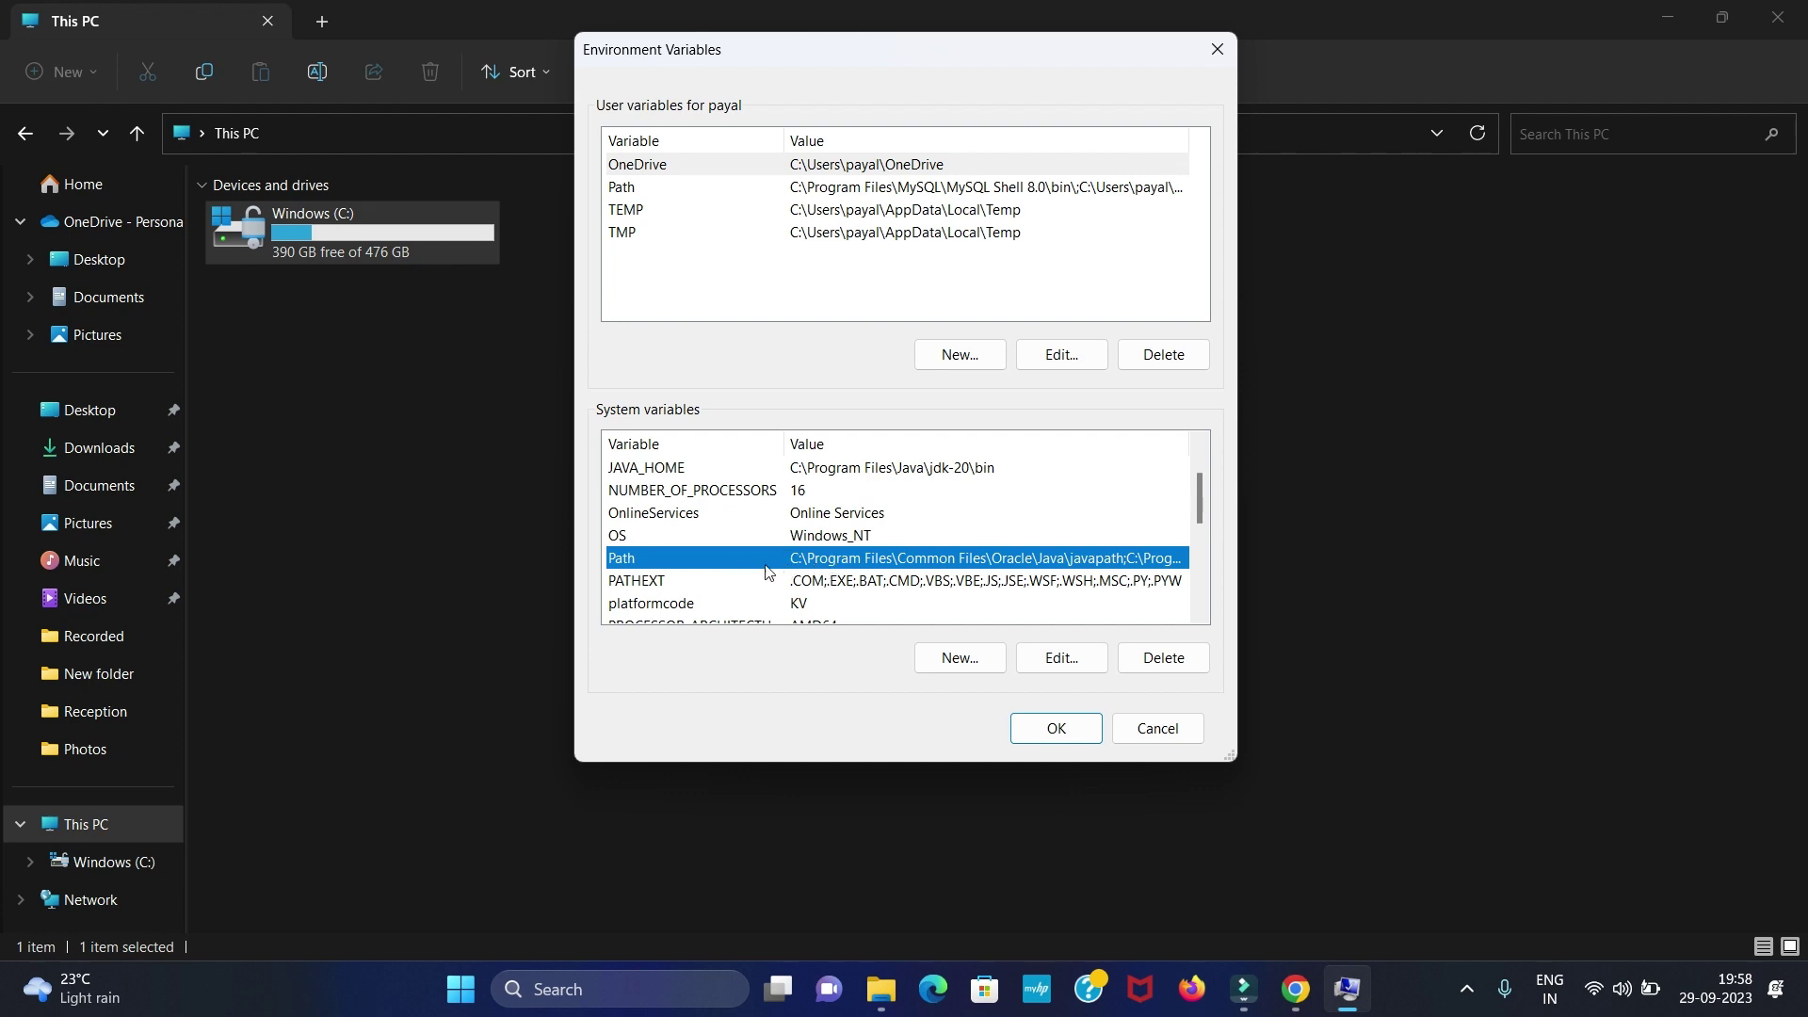
Step: Add C:\Program Files\Java\jdk-21\bin as a new system Path entry and save it
{"action": "left_click", "coordinate": [1062, 659]}
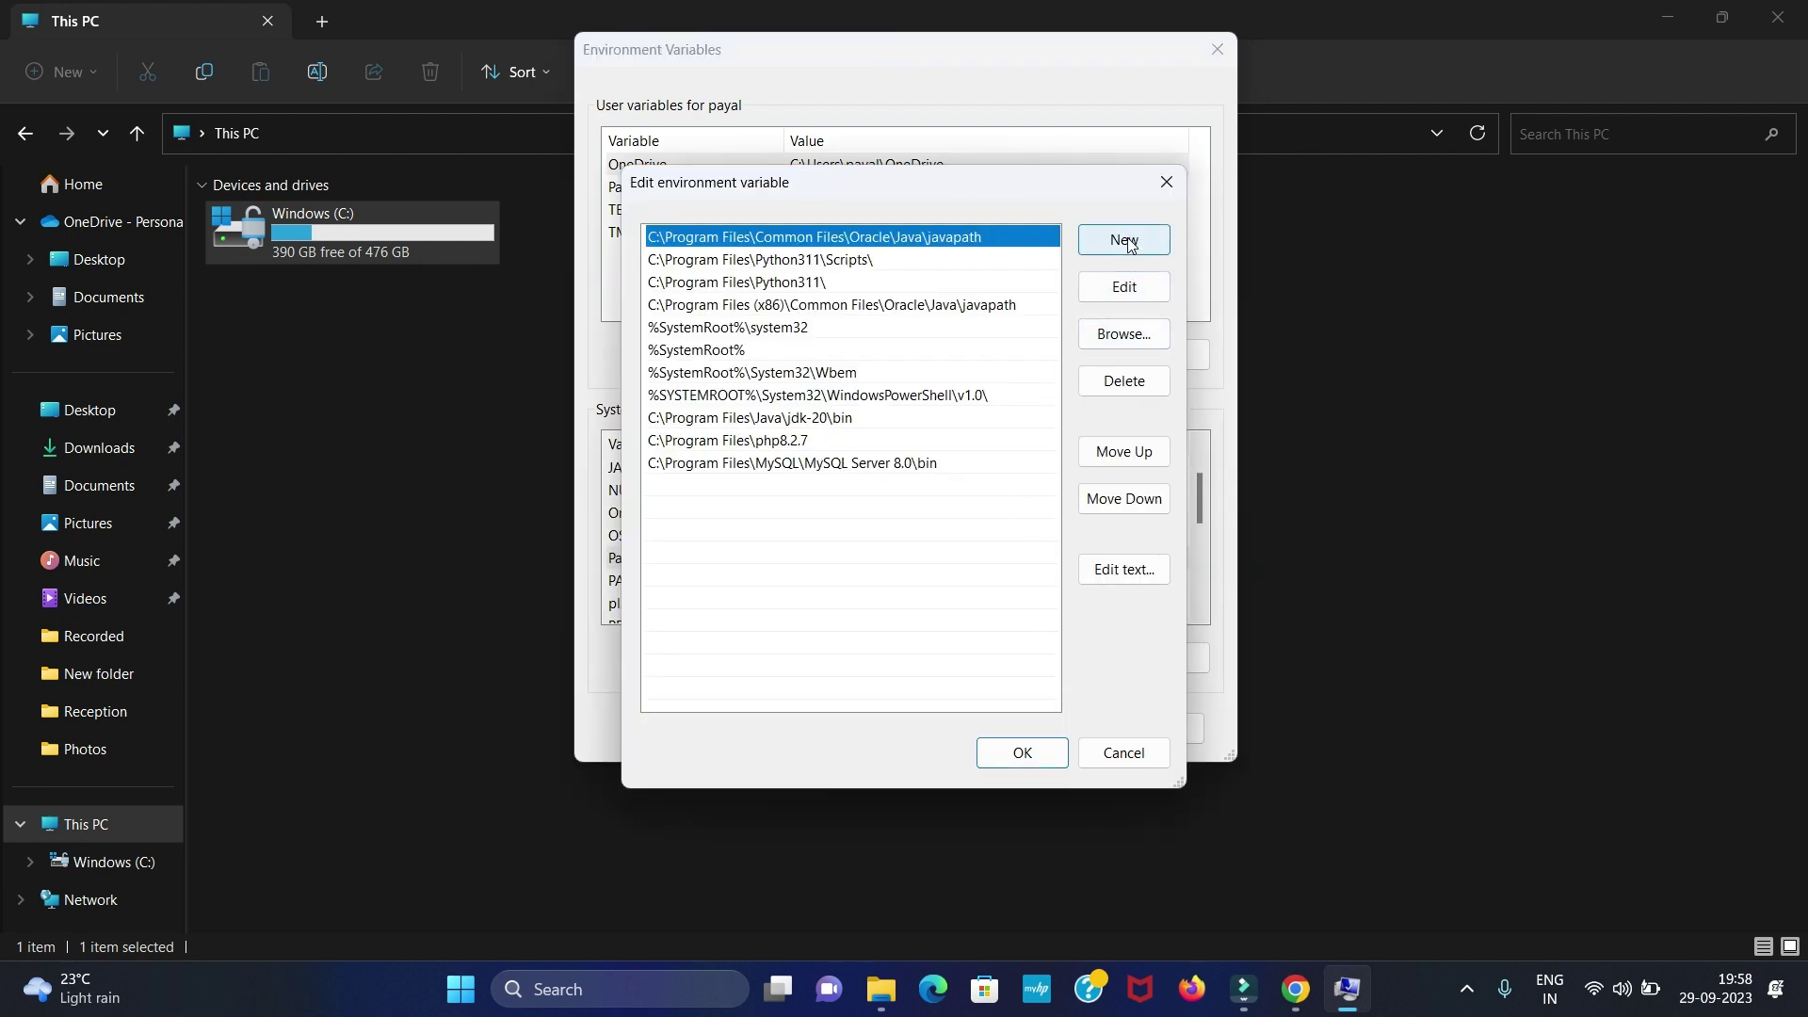
{"action": "left_click", "coordinate": [885, 492]}
{"action": "left_click", "coordinate": [1124, 239]}
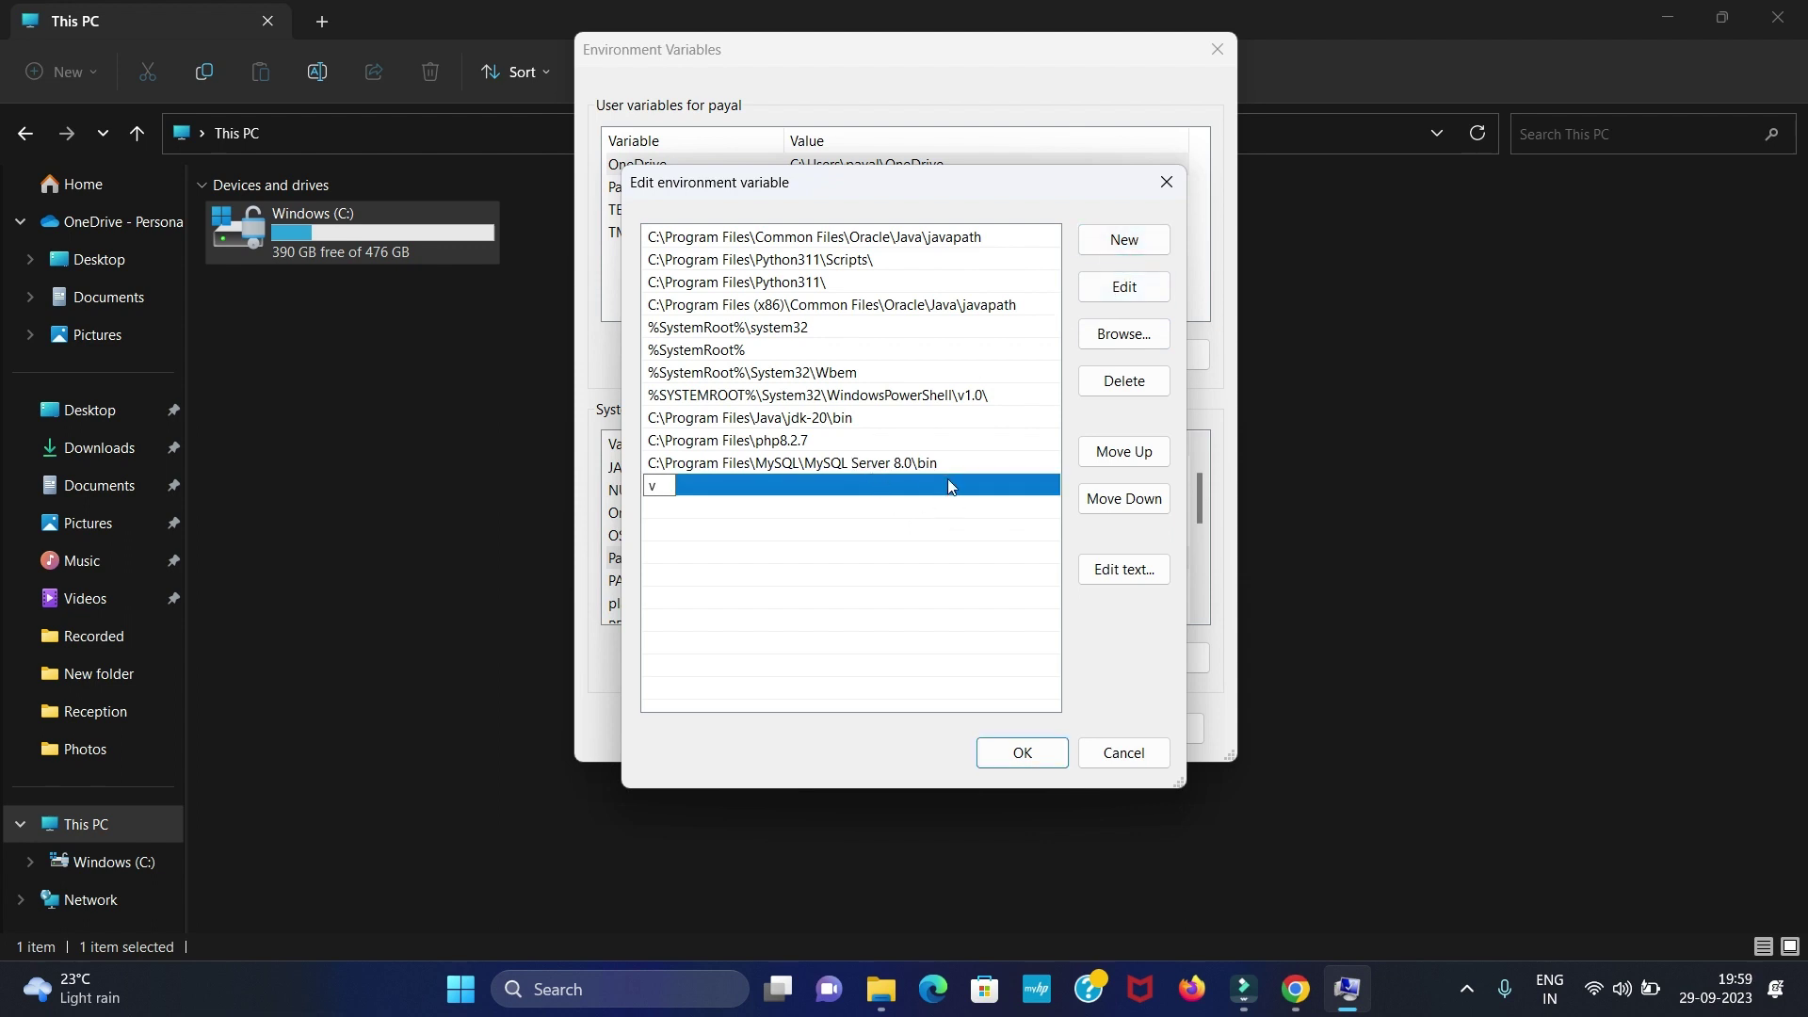
{"action": "type", "text": "C:\\Program Files\\Java\\jdk-21\\bin"}
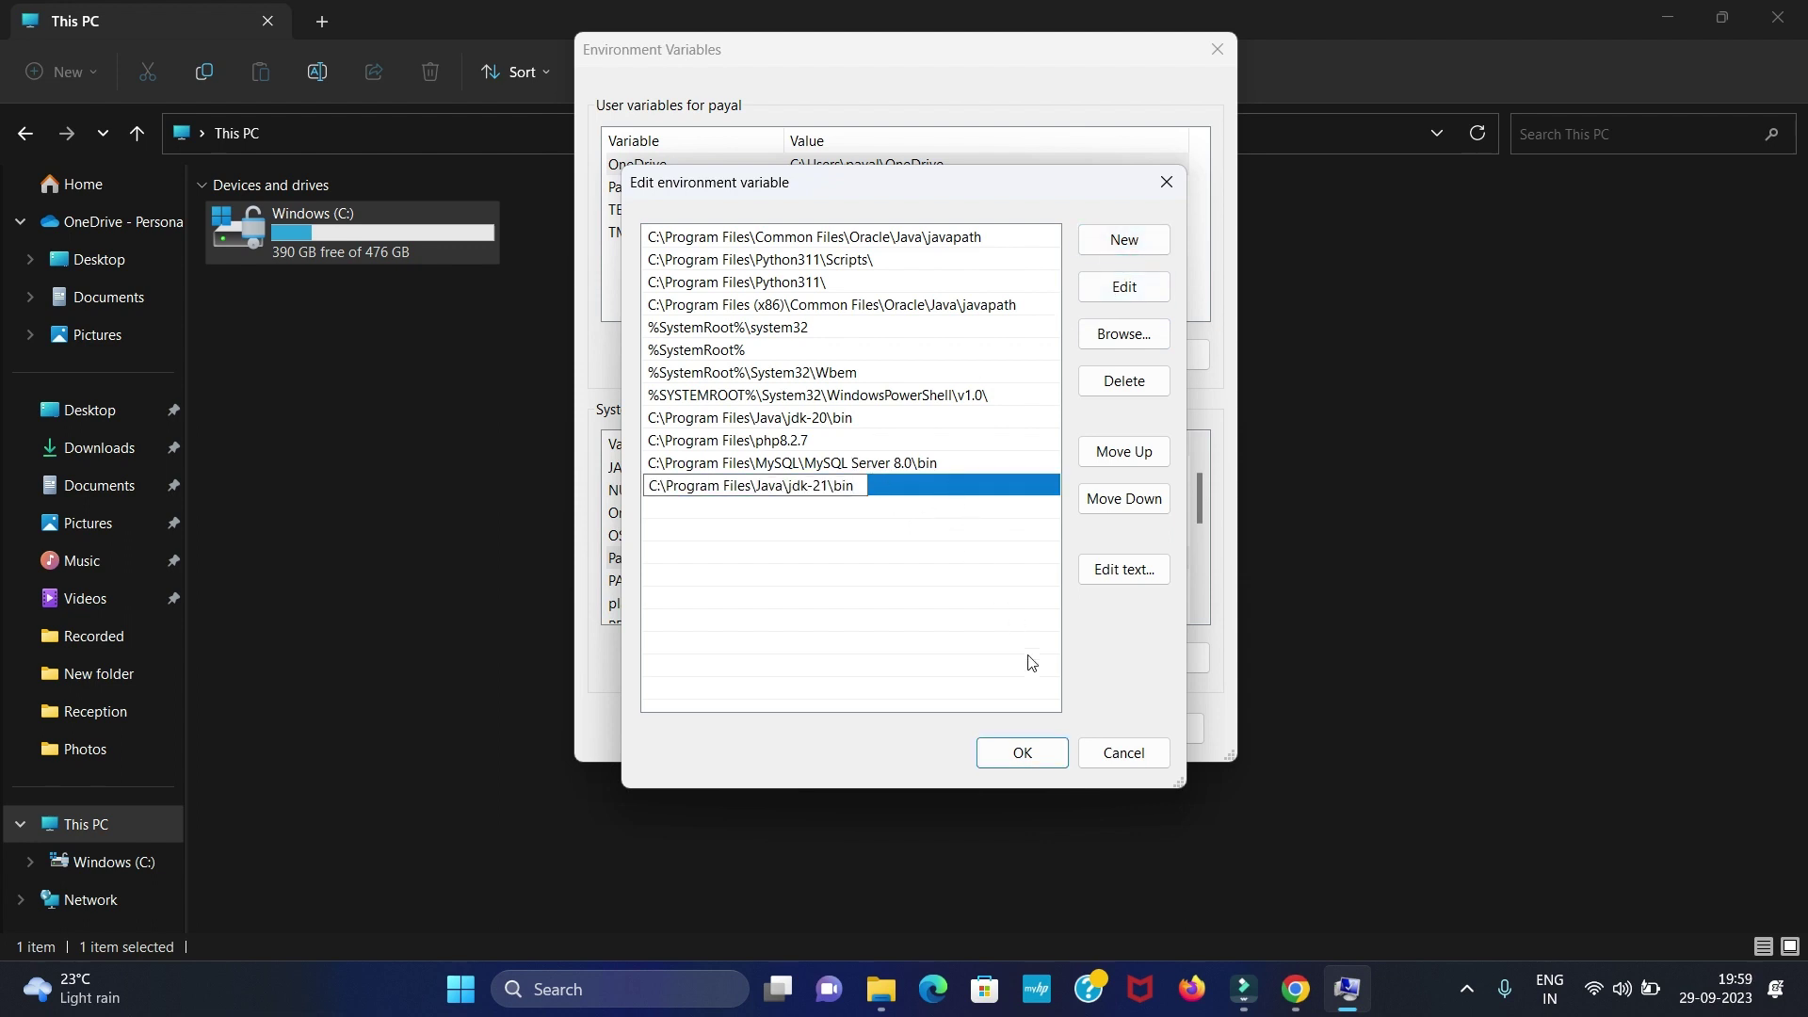
{"action": "left_click", "coordinate": [1039, 750]}
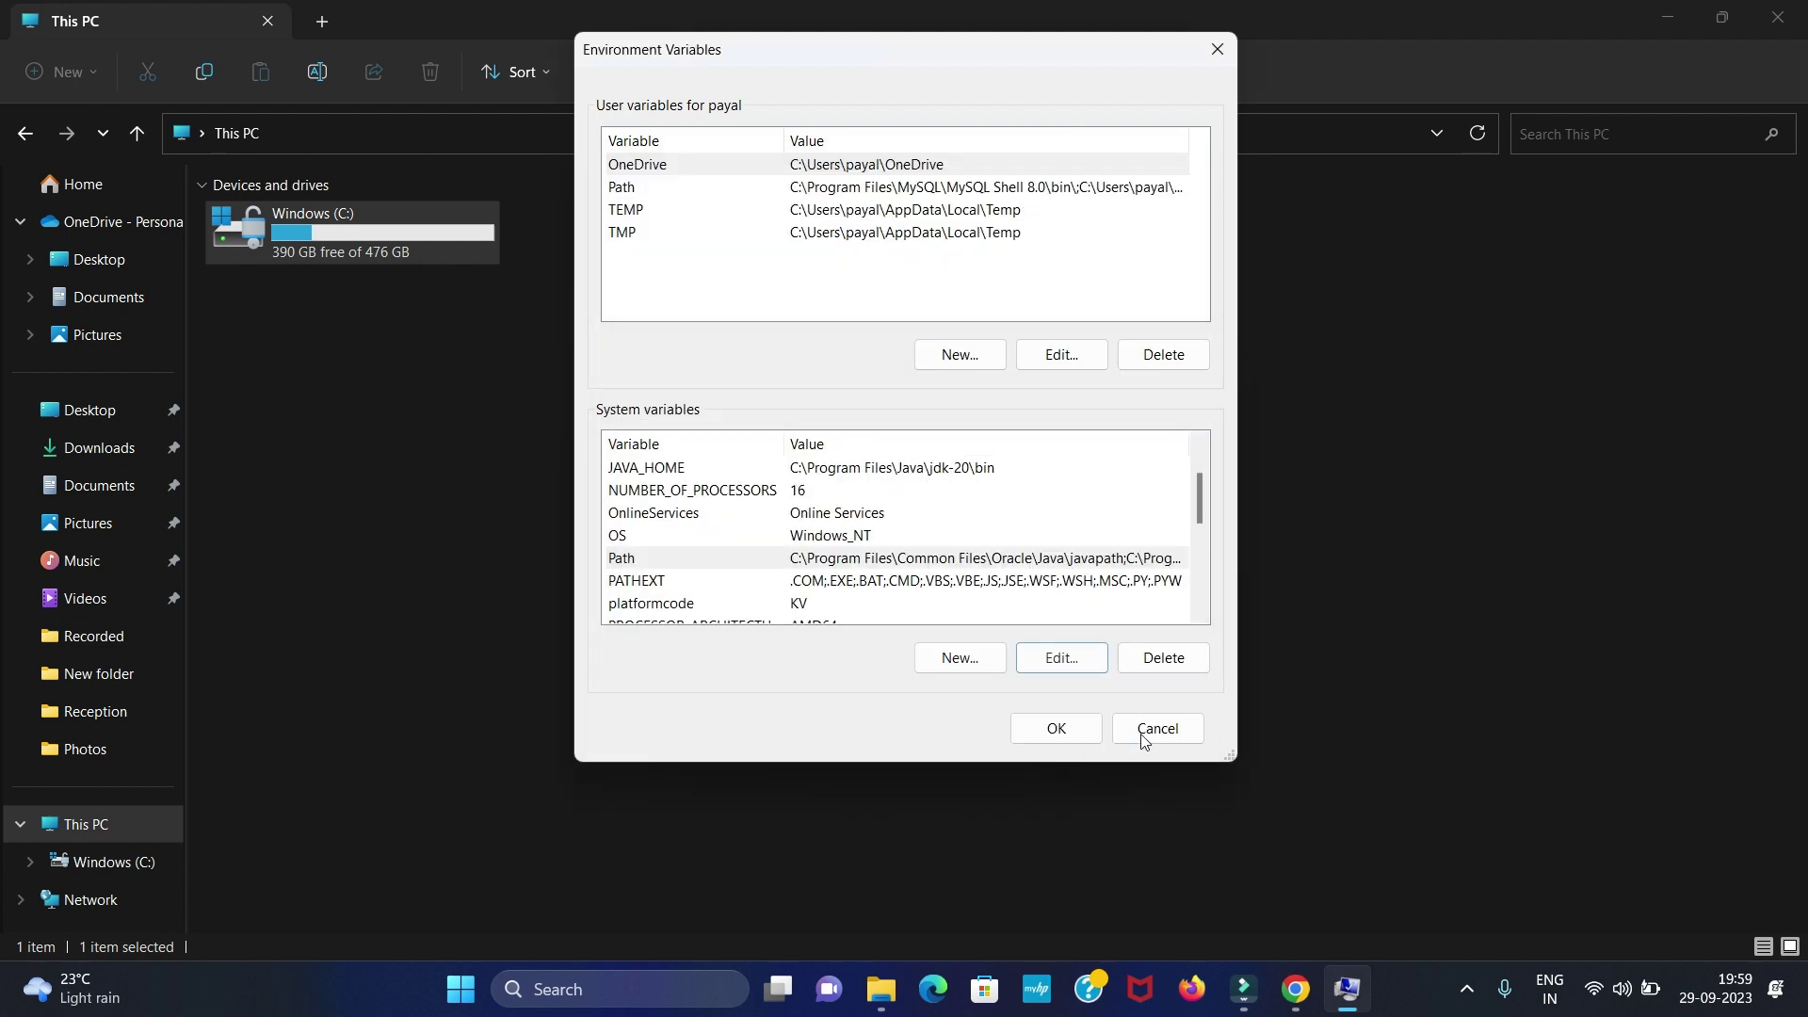
Step: Close Environment Variables and System Properties with OK, hiding File Explorer
{"action": "left_click", "coordinate": [1057, 729]}
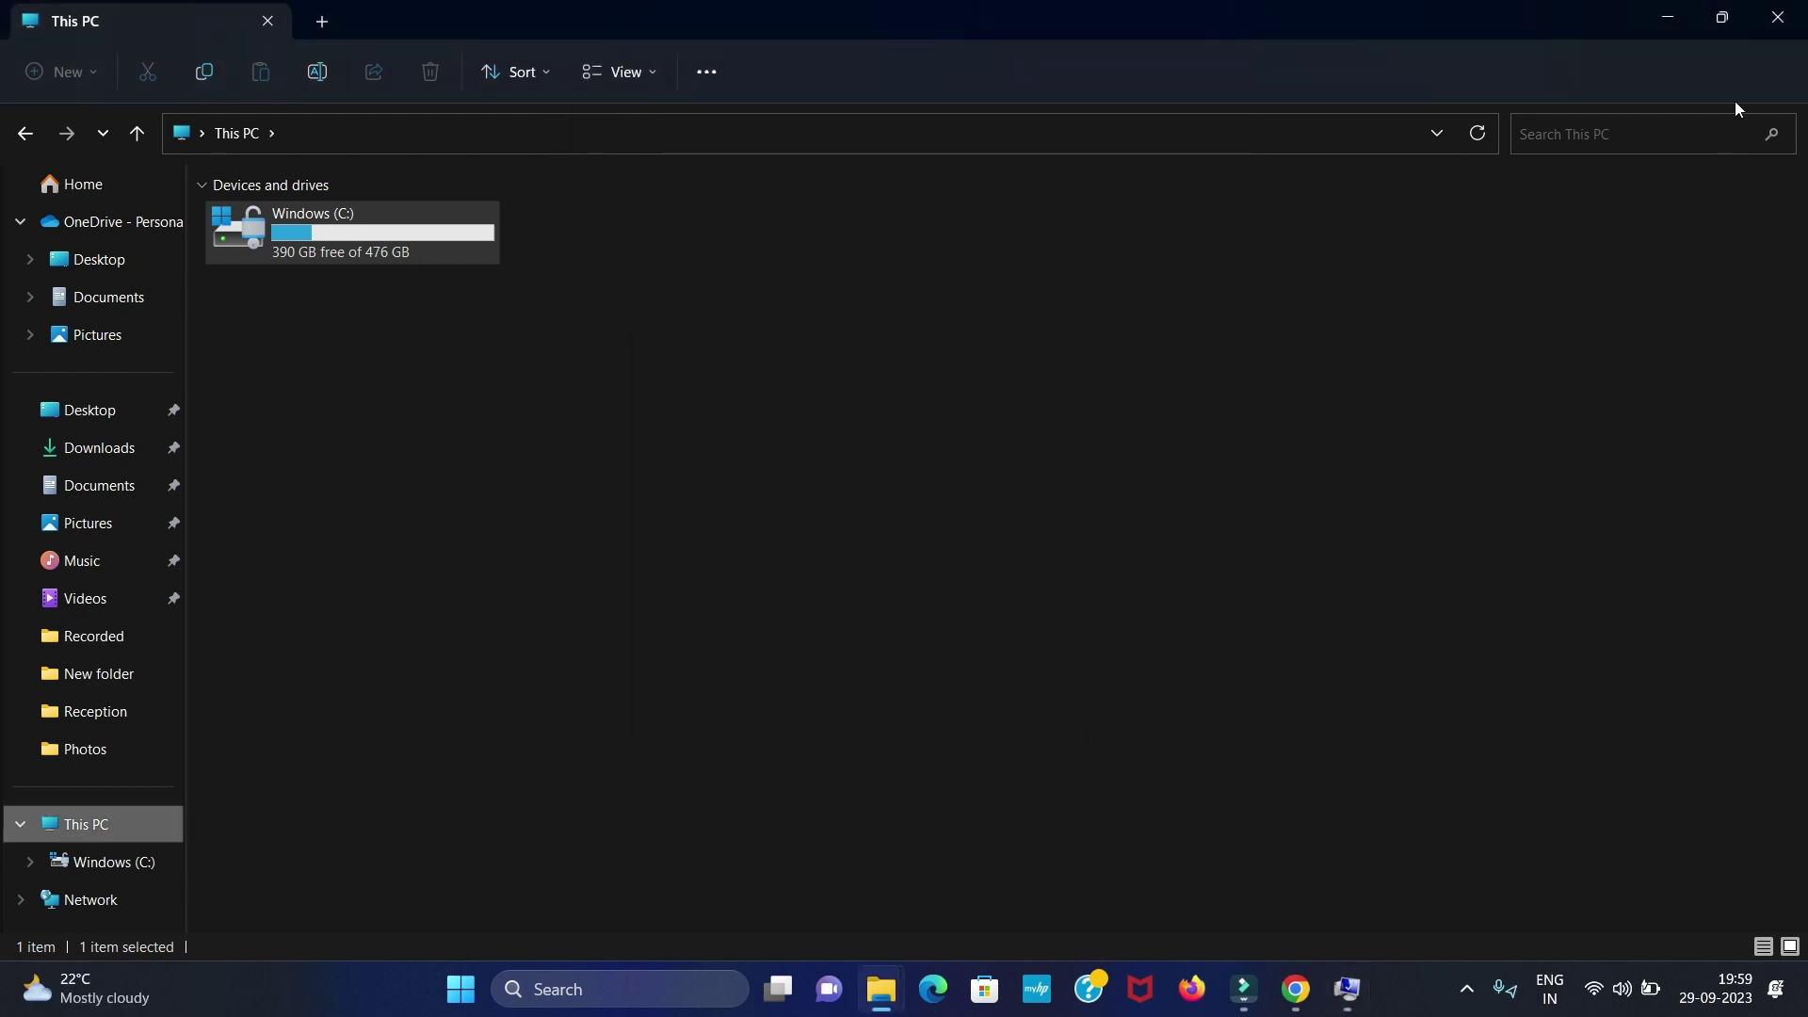
{"action": "left_click", "coordinate": [1662, 26]}
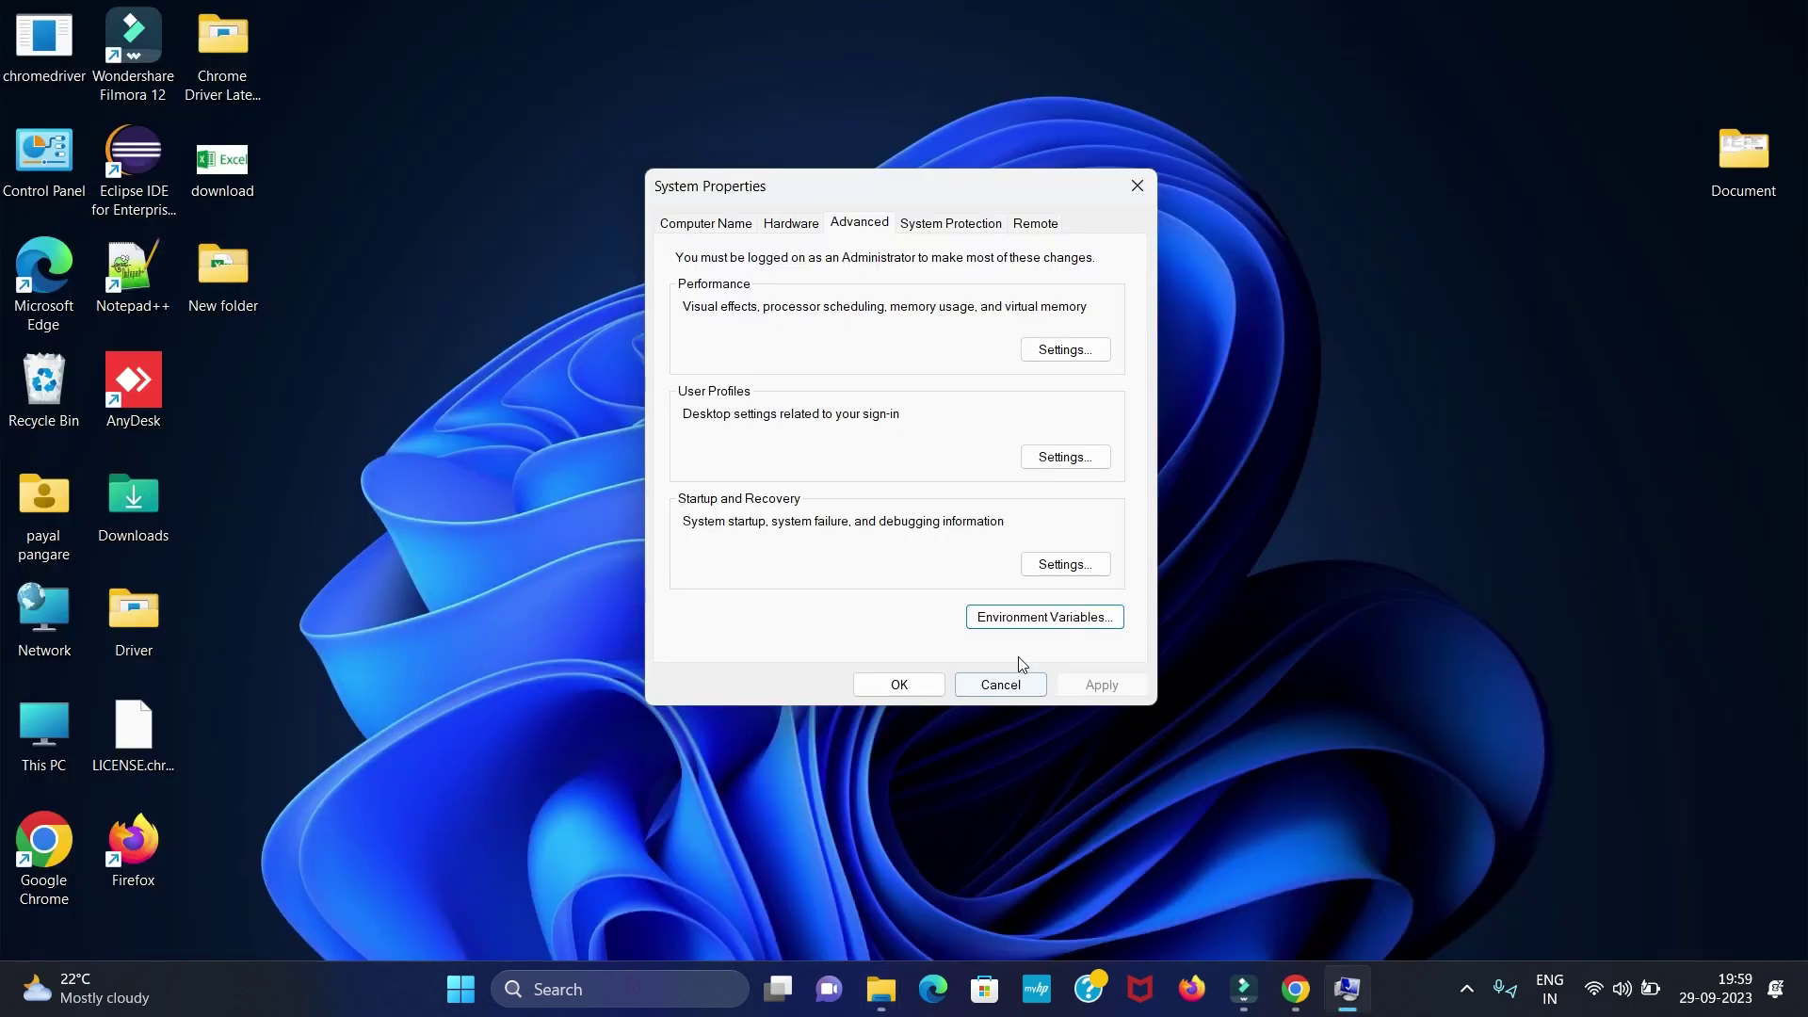
{"action": "left_click", "coordinate": [911, 694]}
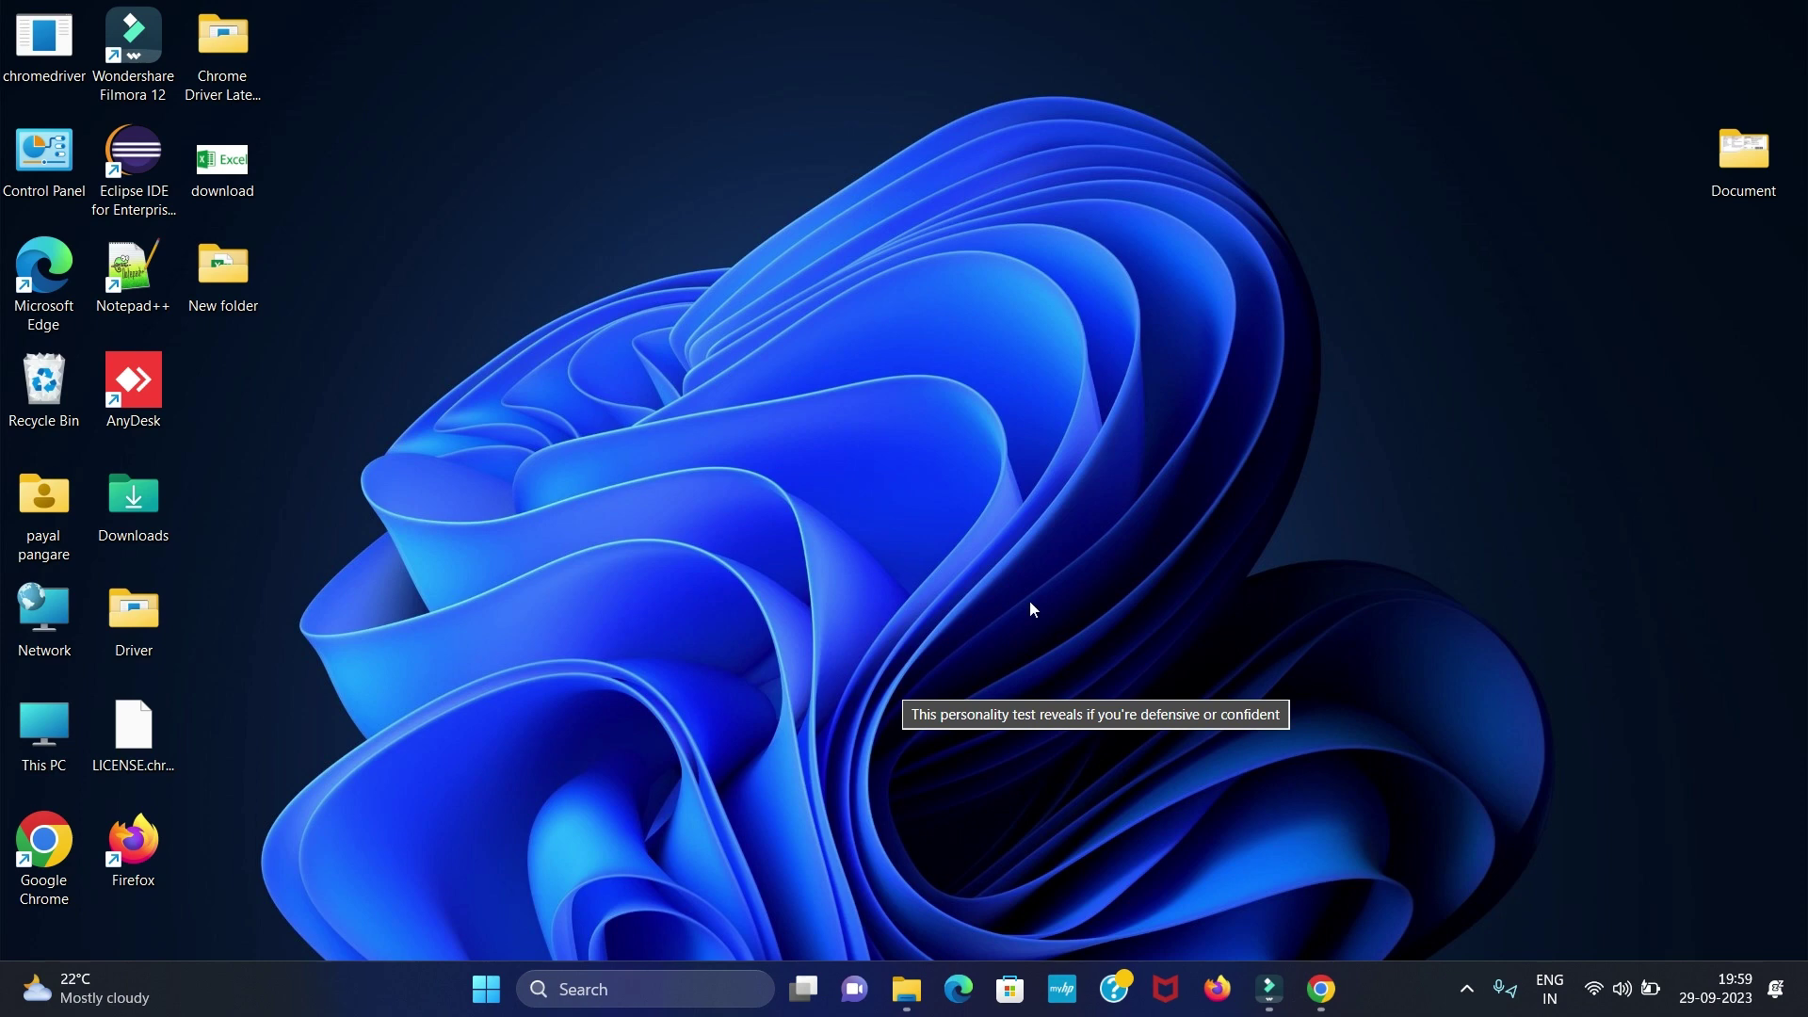
Step: Open Command Prompt via a 'cmd' search and run javac, maximized to view its usage help
{"action": "left_click", "coordinate": [648, 984]}
{"action": "type", "text": "cmd"}
{"action": "key", "text": "Return"}
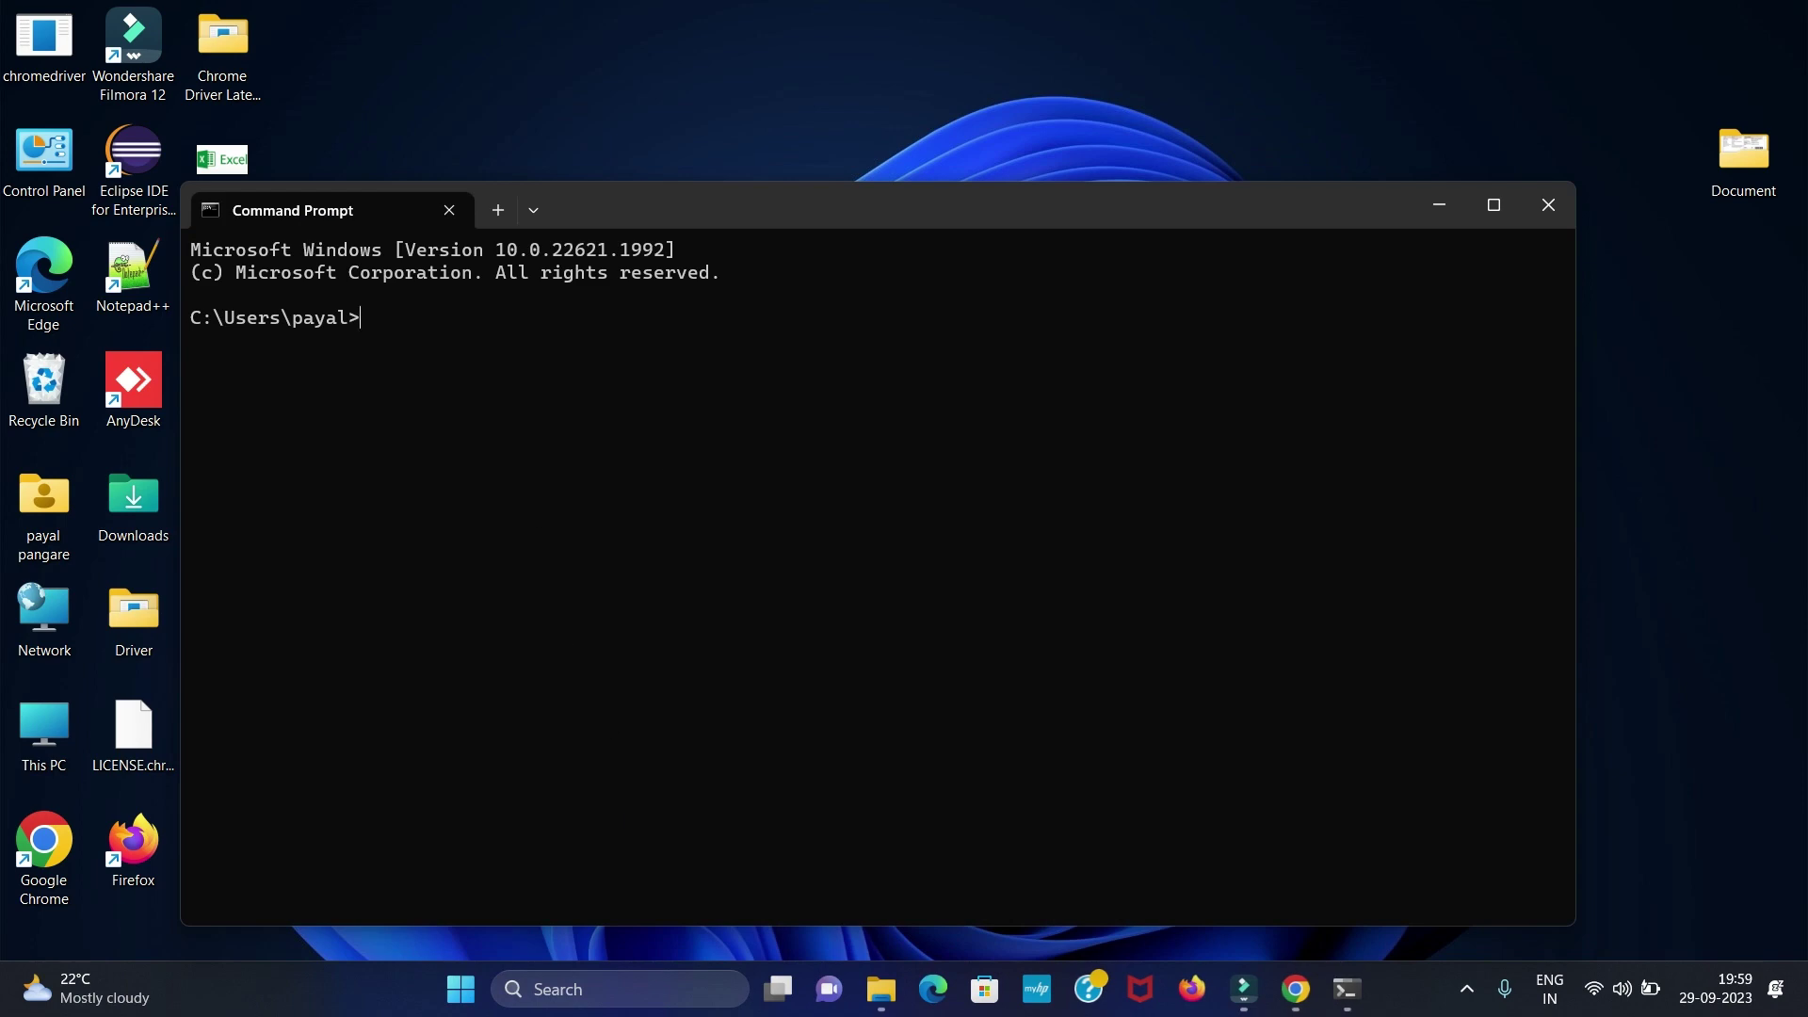
{"action": "type", "text": "javac"}
{"action": "key", "text": "Return"}
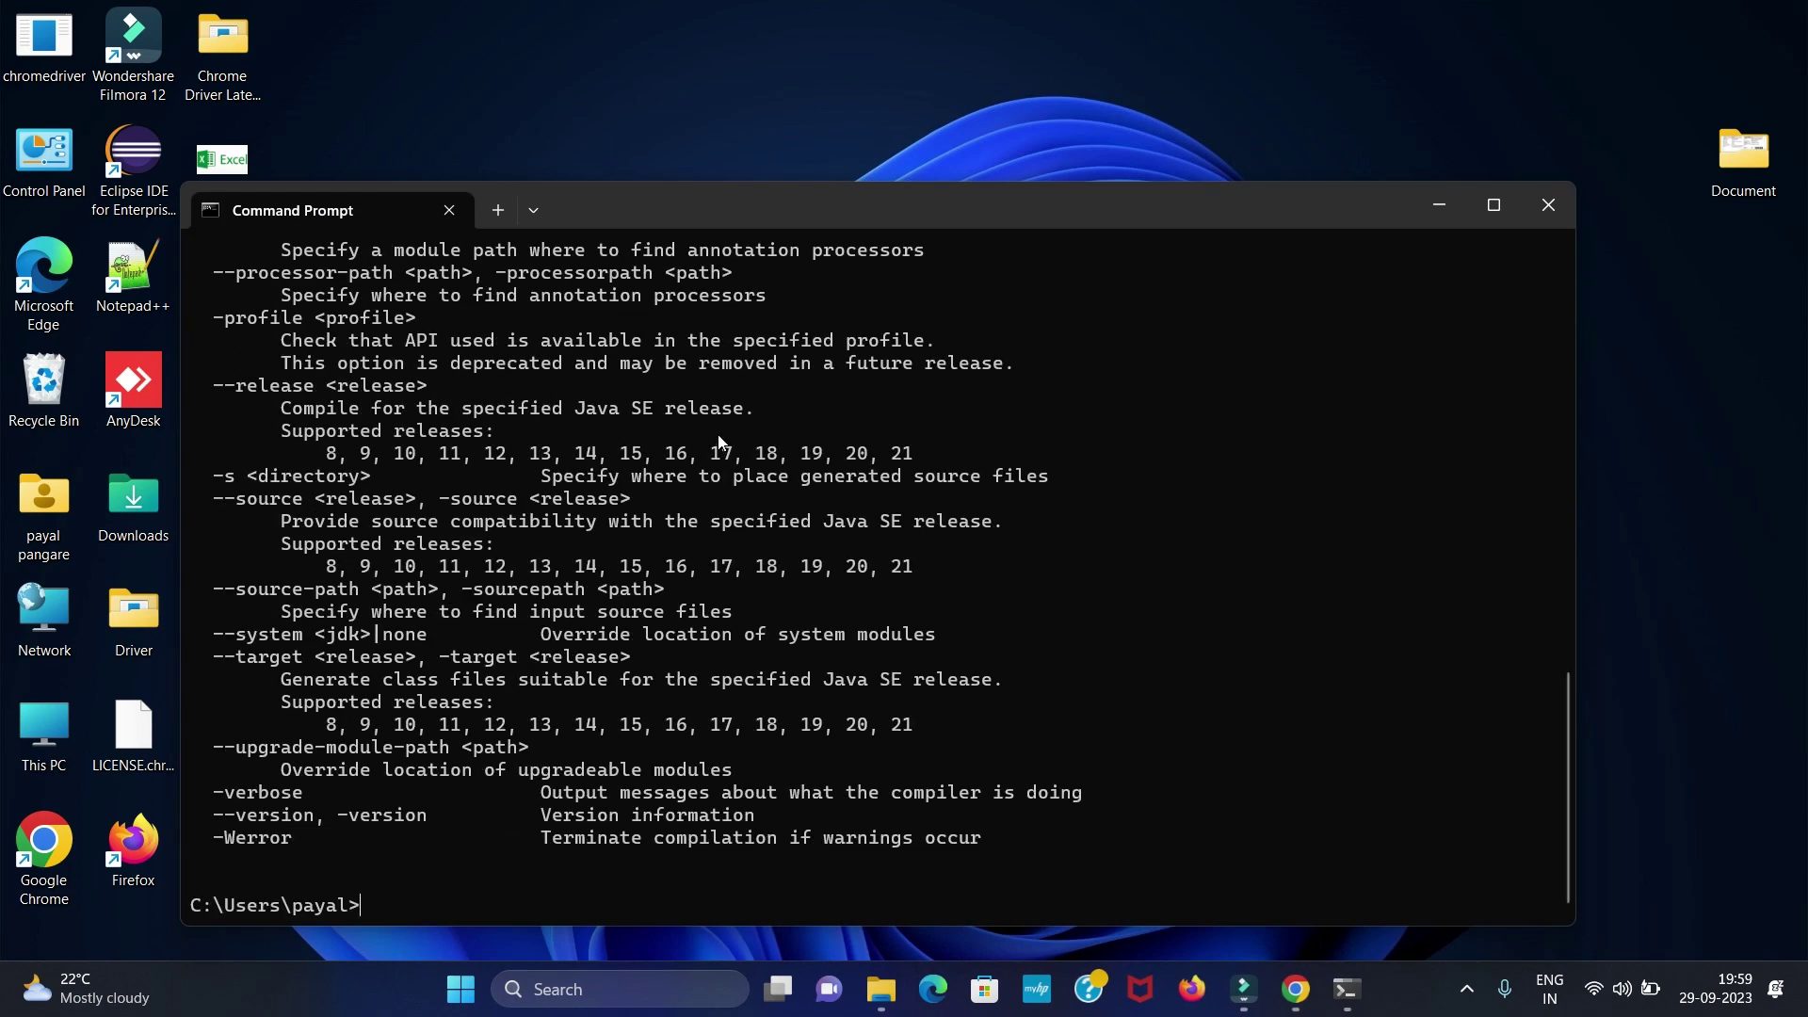
{"action": "left_click", "coordinate": [1496, 211]}
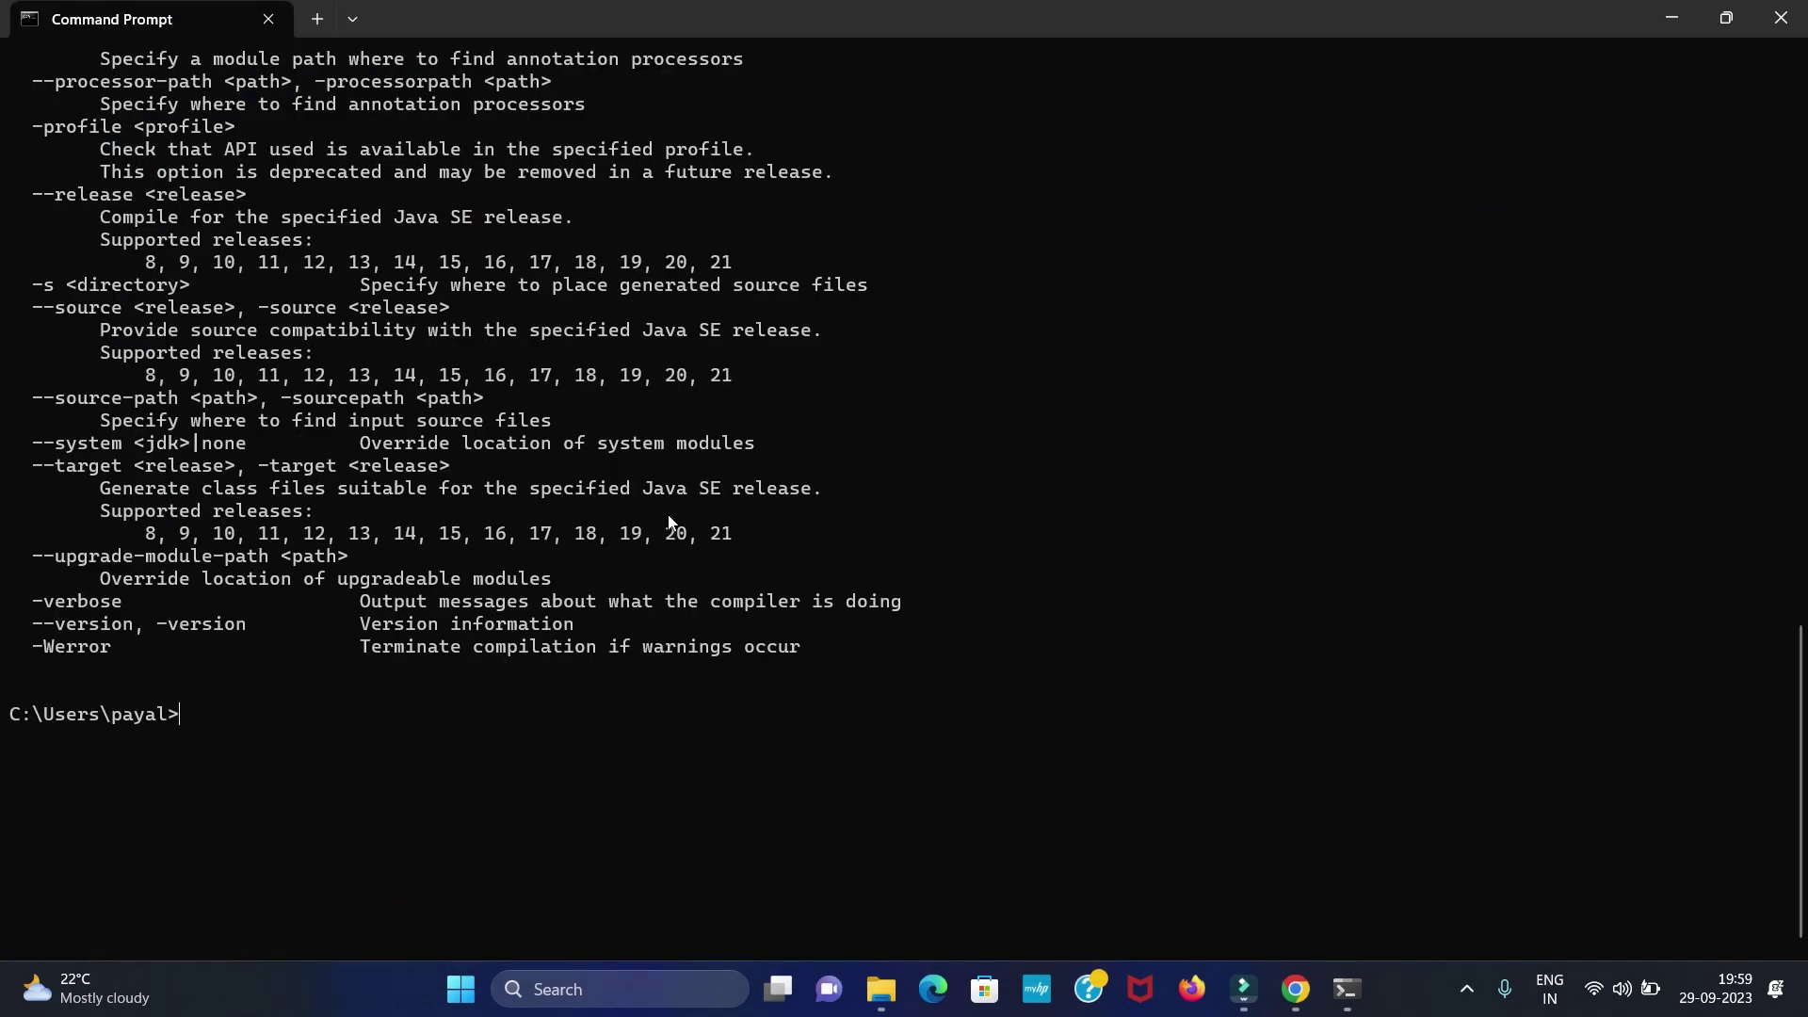
{"action": "scroll", "coordinate": [669, 515], "scroll_direction": "up", "scroll_amount": 10}
{"action": "scroll", "coordinate": [668, 503], "scroll_direction": "down", "scroll_amount": 9}
{"action": "type", "text": "java --version"}
{"action": "key", "text": "Return"}
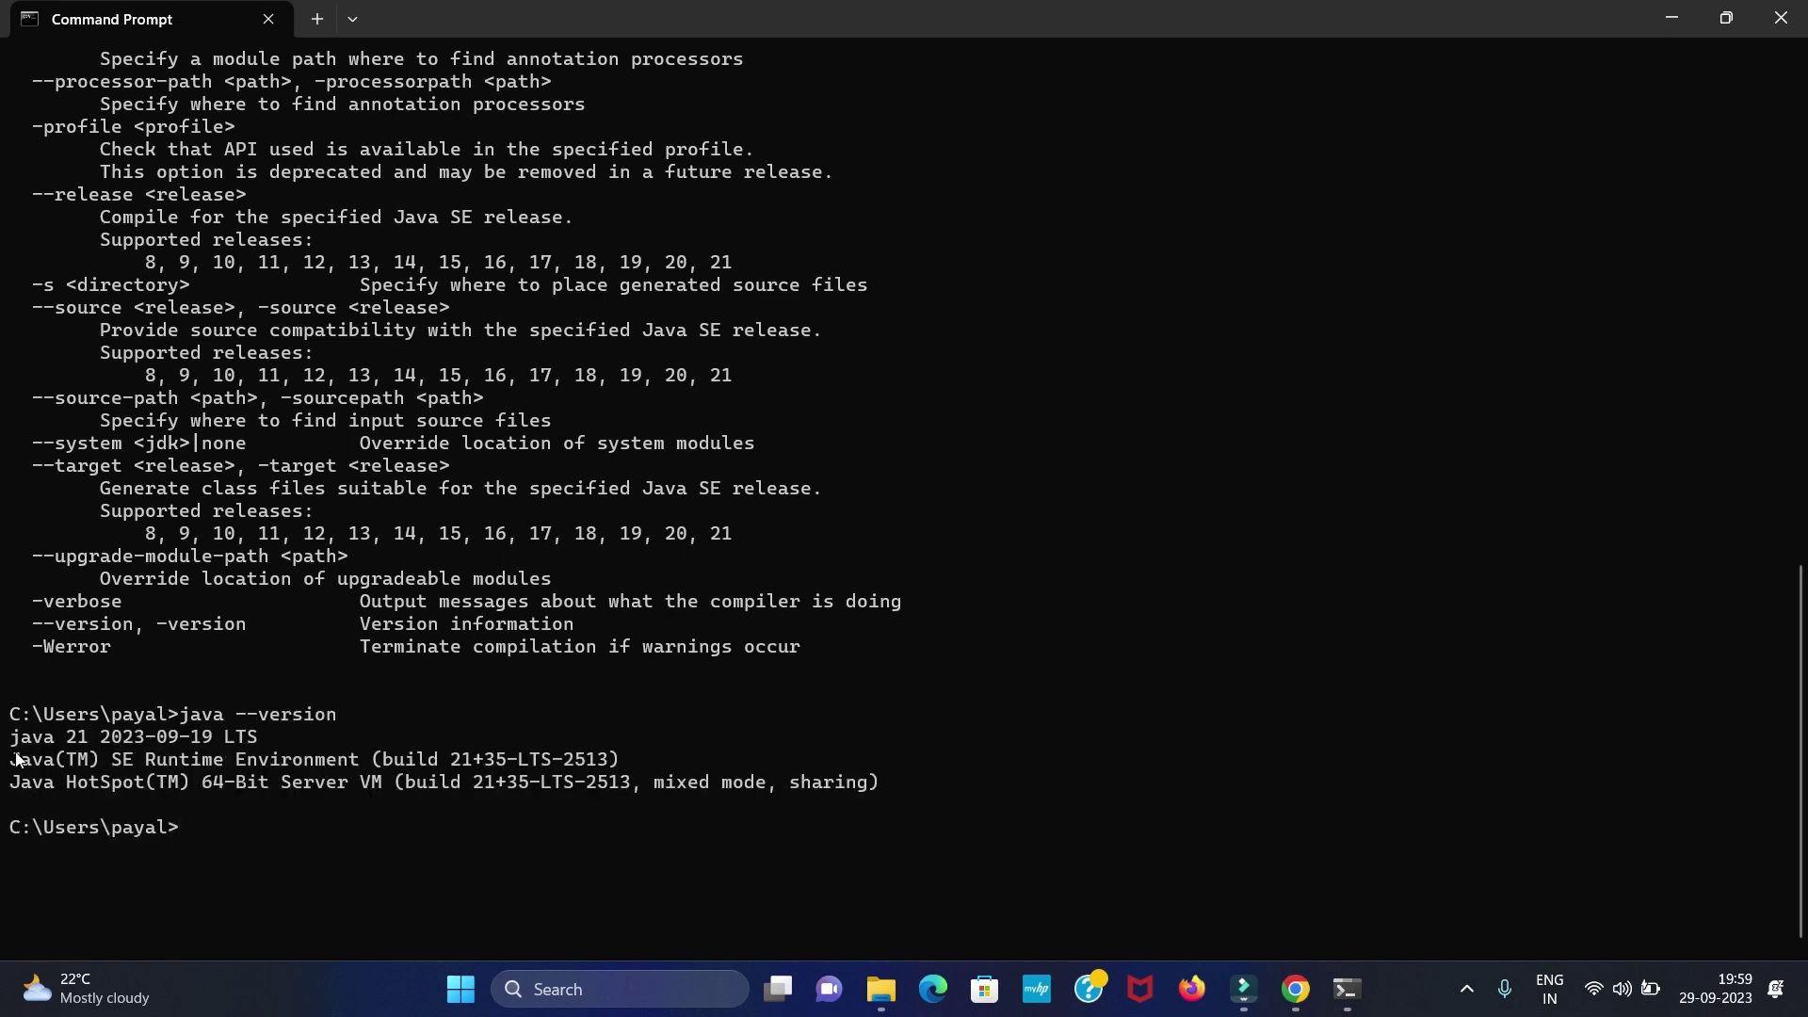
{"action": "left_click_drag", "start_coordinate": [10, 738], "coordinate": [918, 799]}
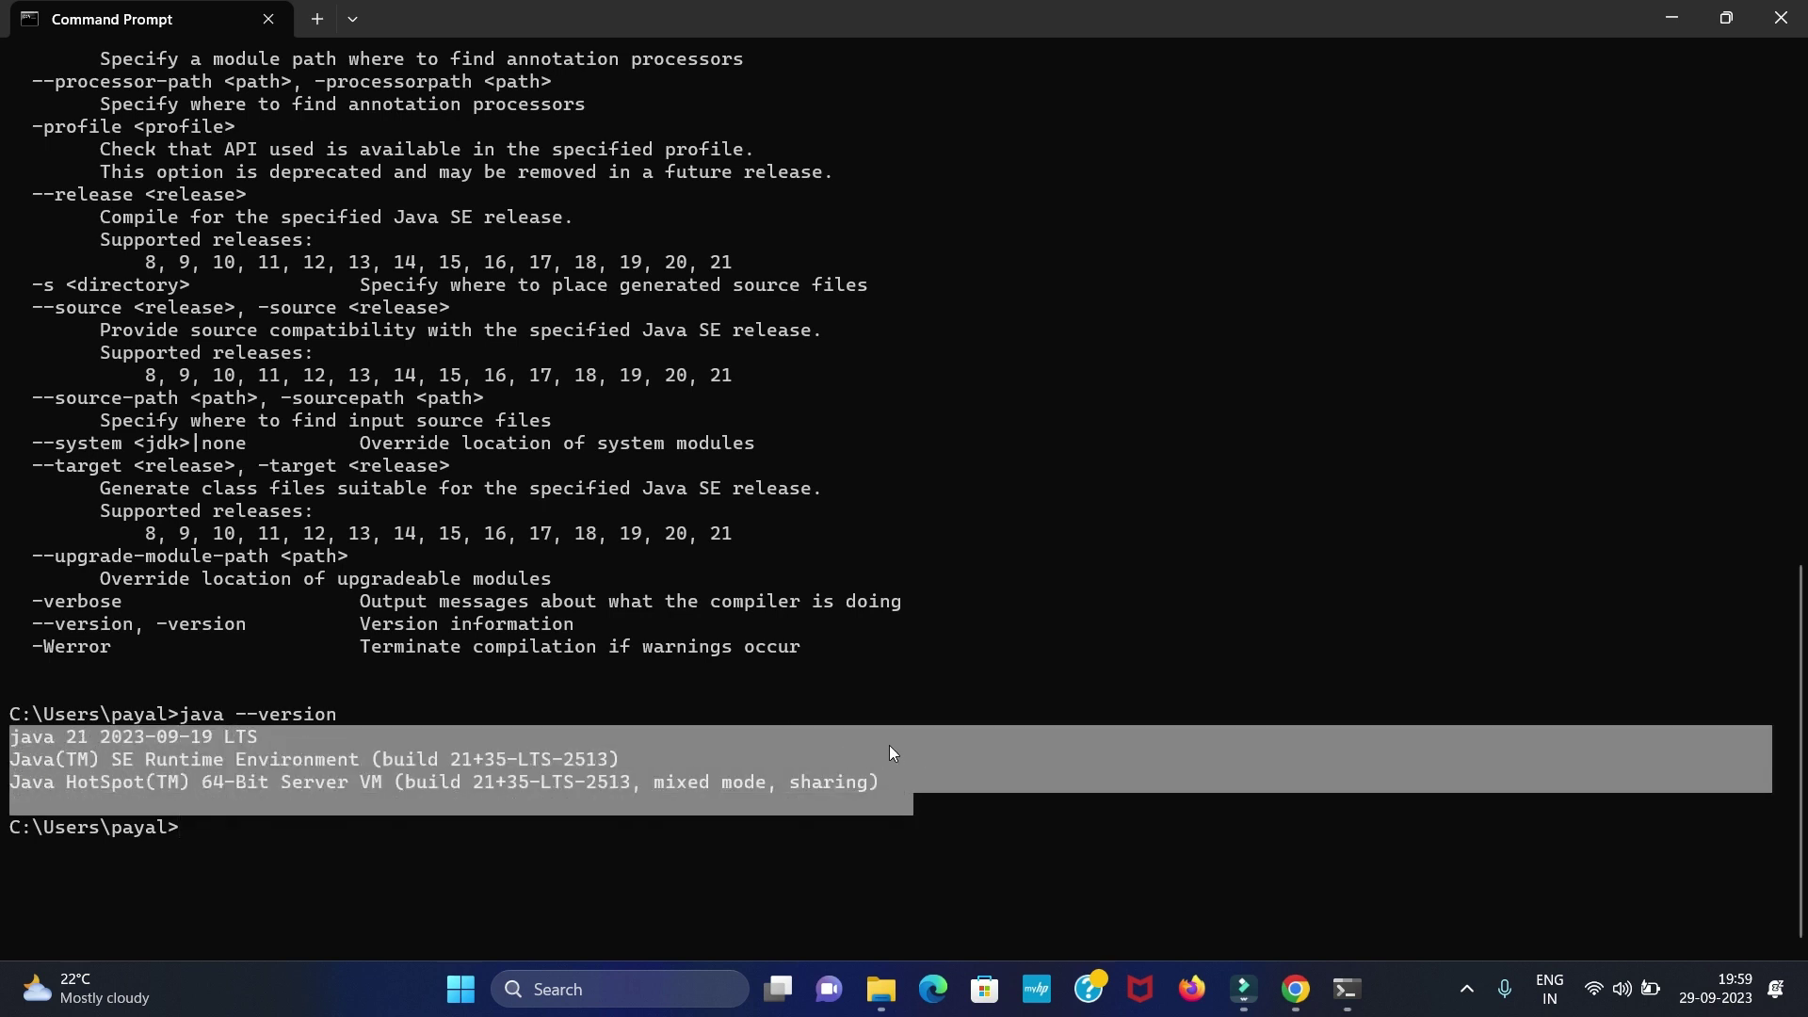